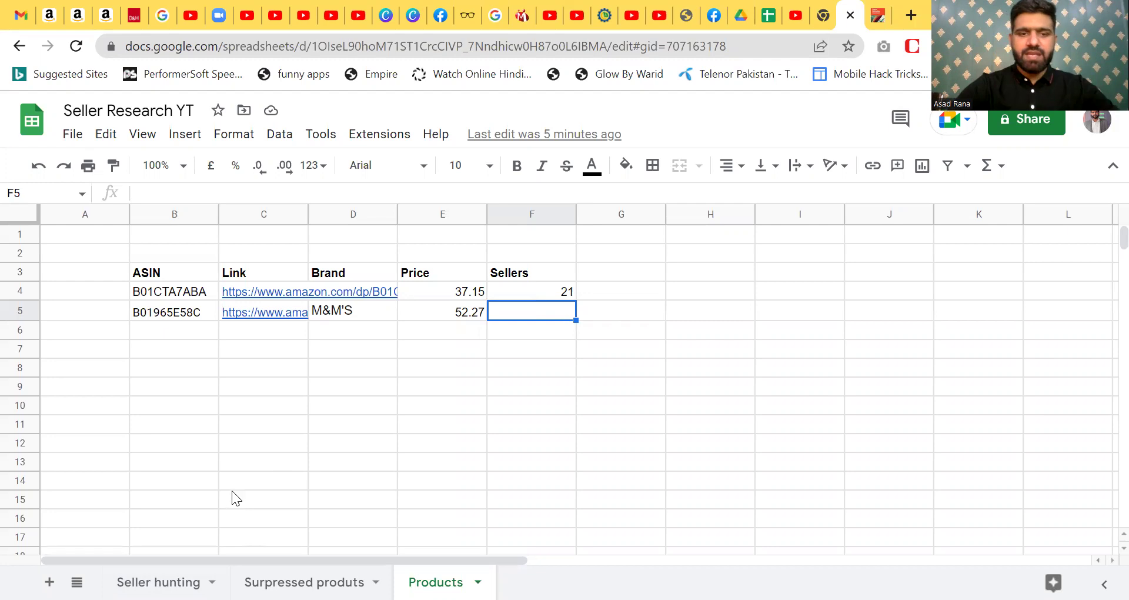
- Open the Amazon pages for both product links in C4 and C5, returning to the sheet each time
left_click(253, 292)
left_click(288, 321)
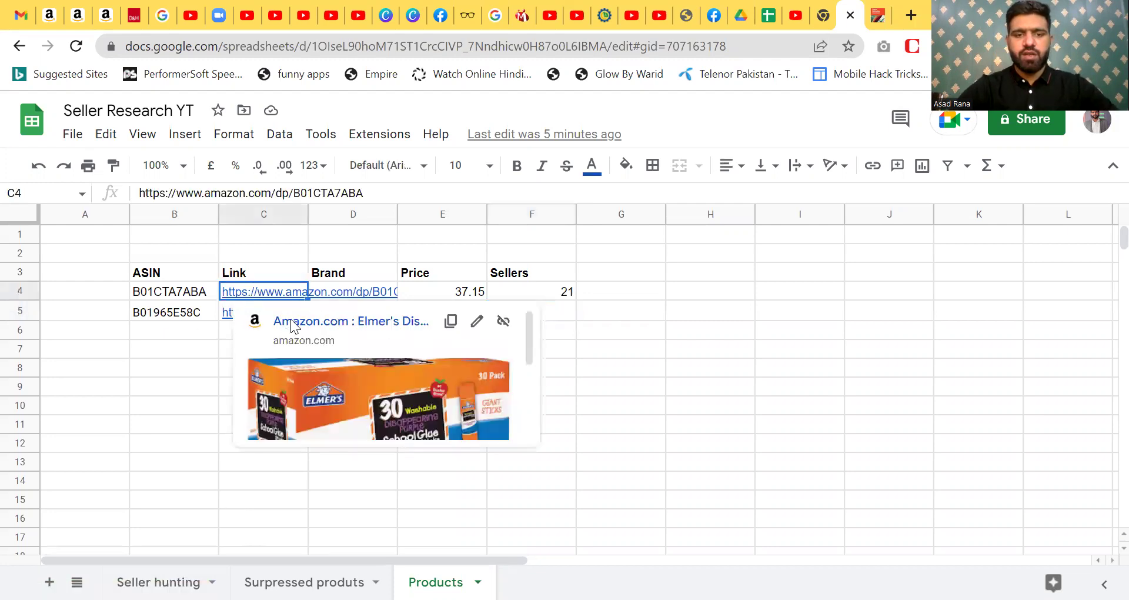
left_click(819, 9)
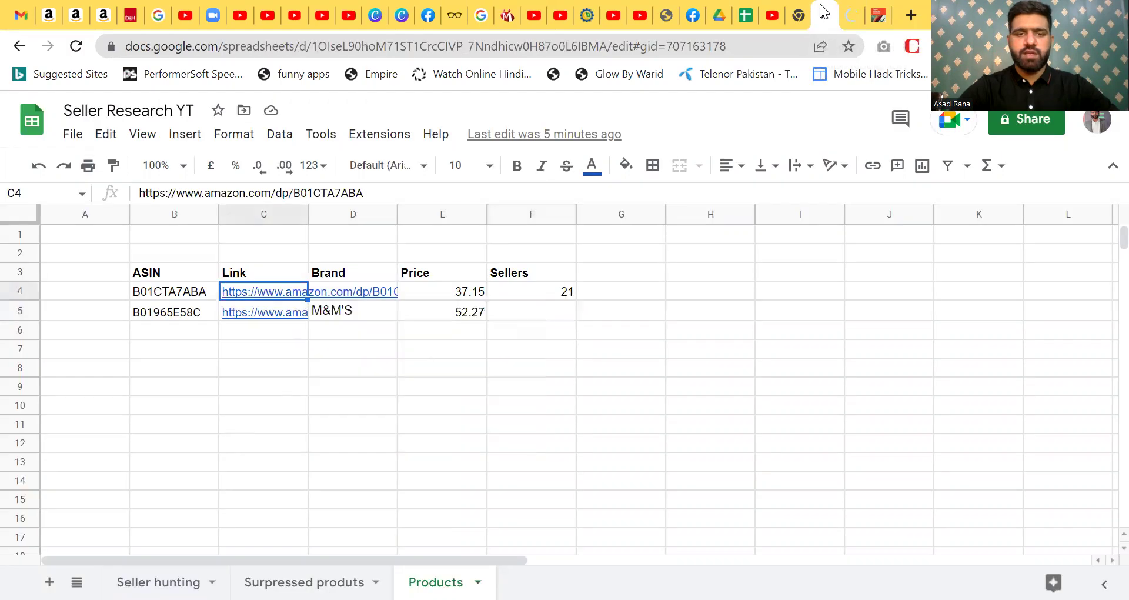
left_click(276, 314)
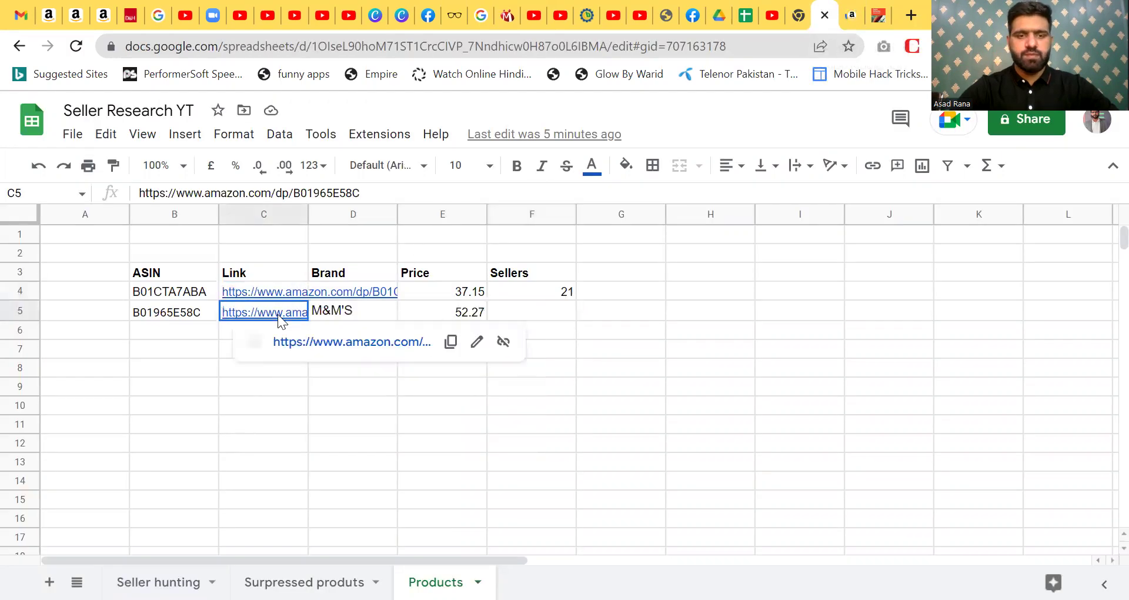
left_click(316, 342)
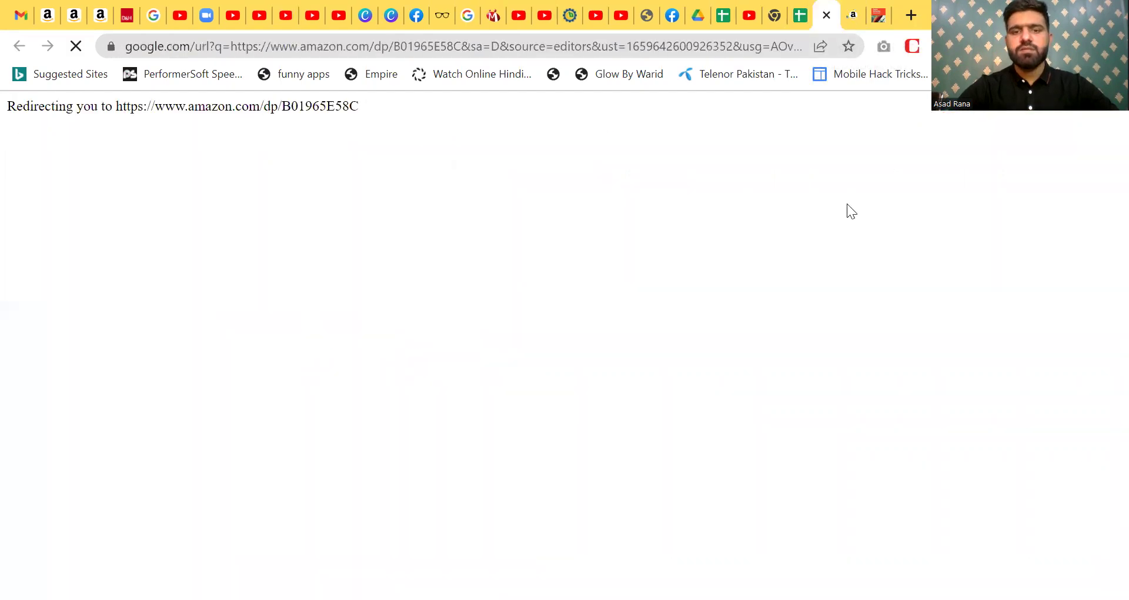
left_click(799, 8)
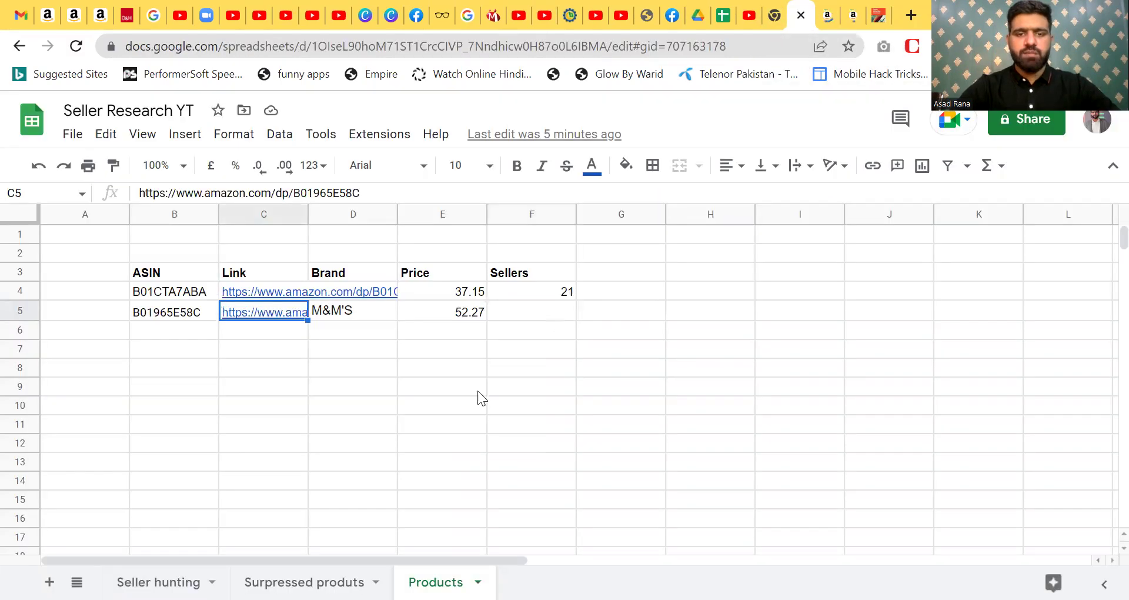
- Enter a contact phone number in E9 and widen column E to fit it
left_click(461, 391)
double_click(460, 390)
type(")310")
key("BackSpace")
key("BackSpace")
key("BackSpace")
key("BackSpace")
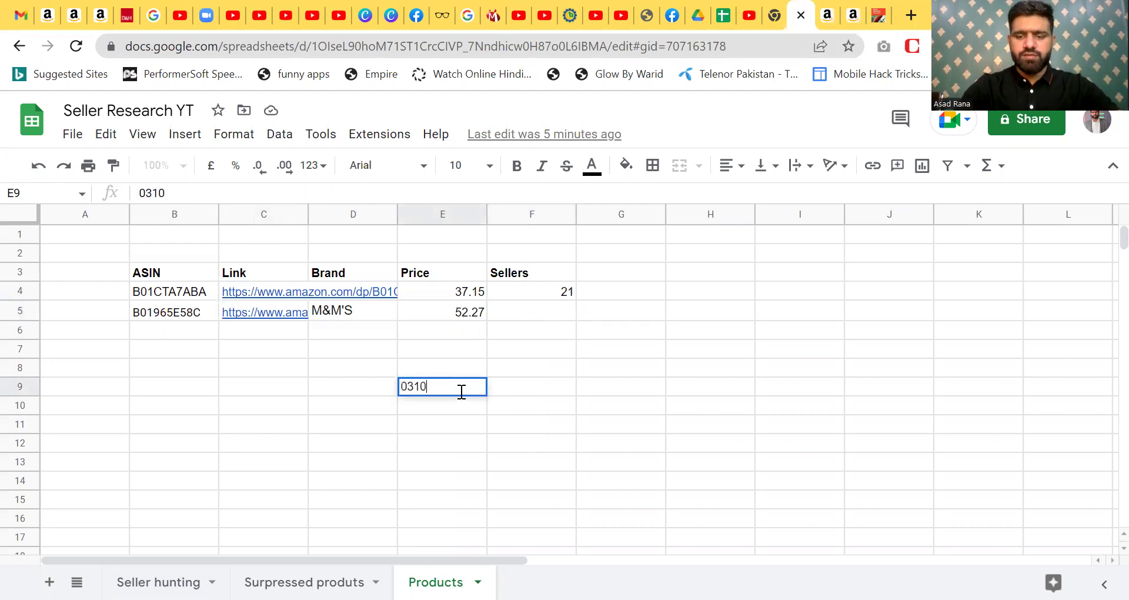
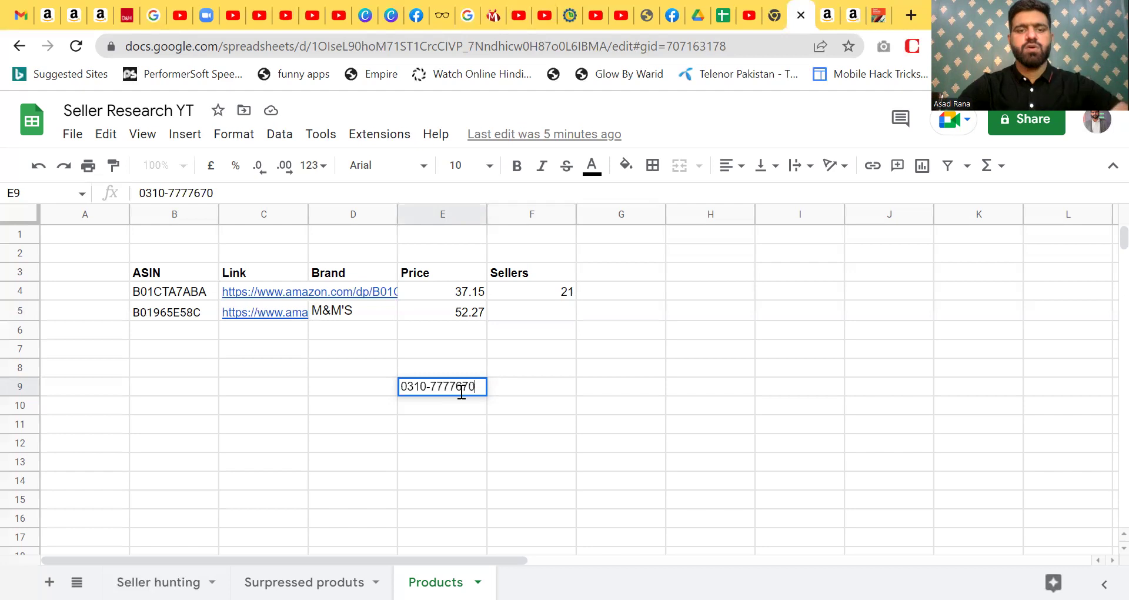
left_click_drag(487, 211, 550, 211)
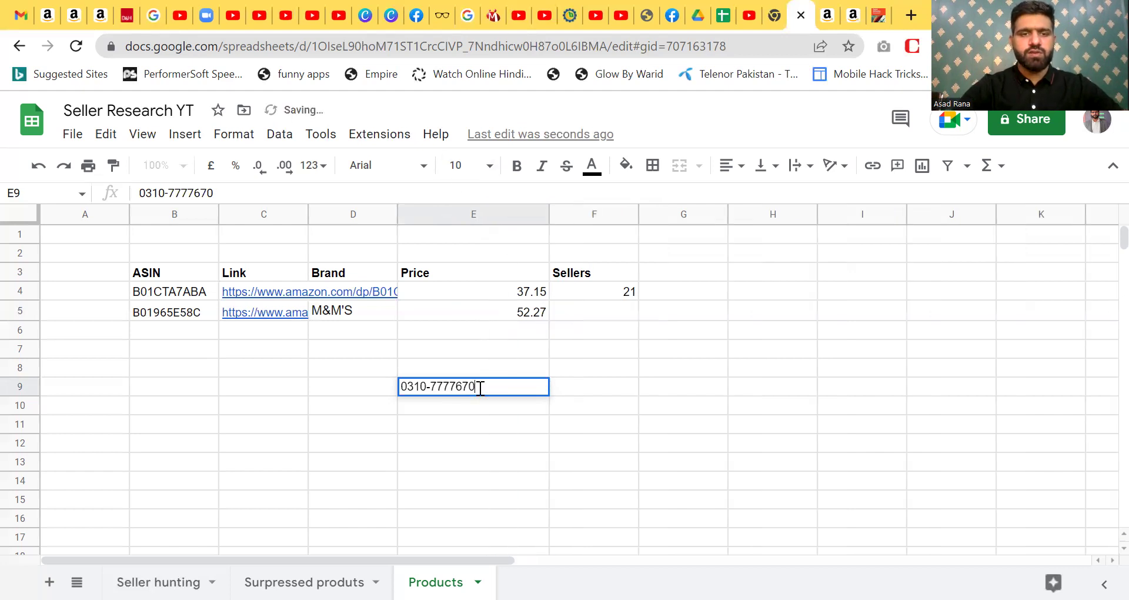
- Format the phone number in E9 as bold, 14-pt text
left_click(518, 171)
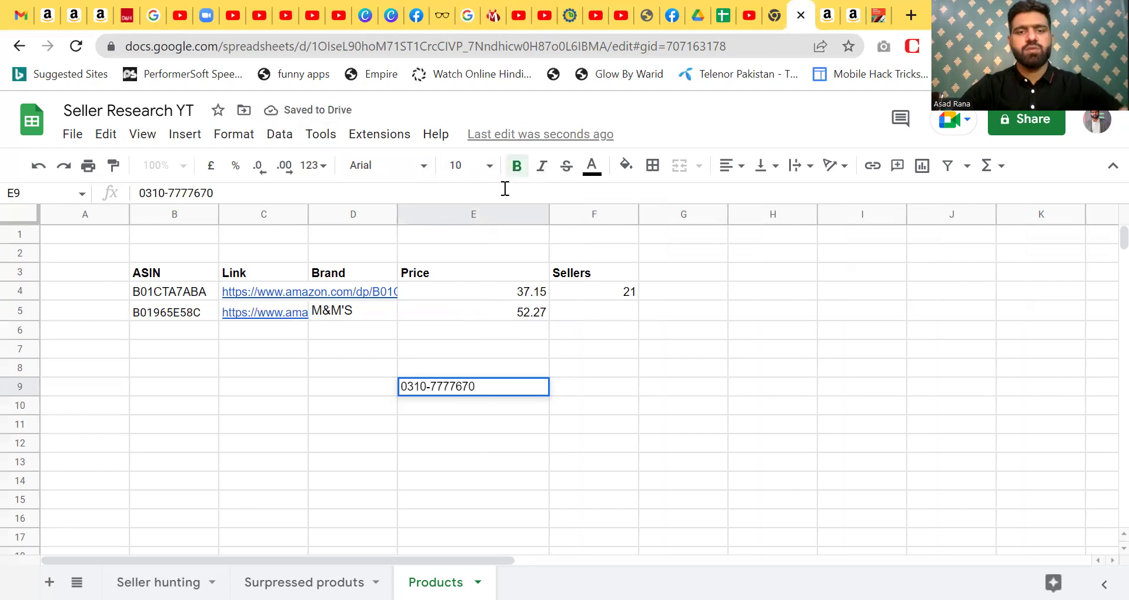
triple_click(492, 393)
left_click(518, 170)
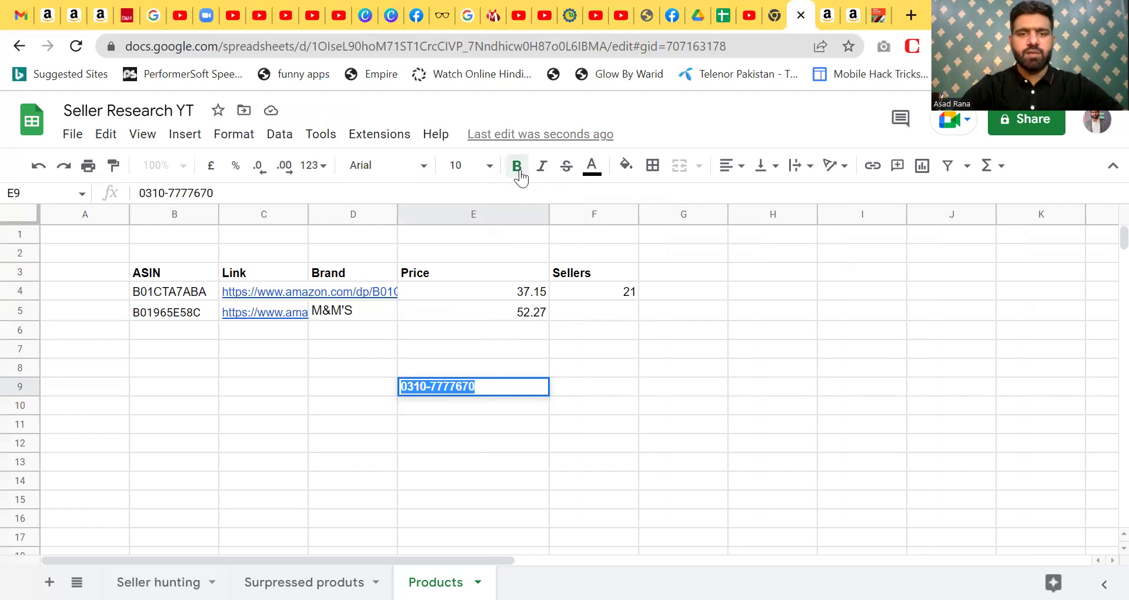
left_click(489, 165)
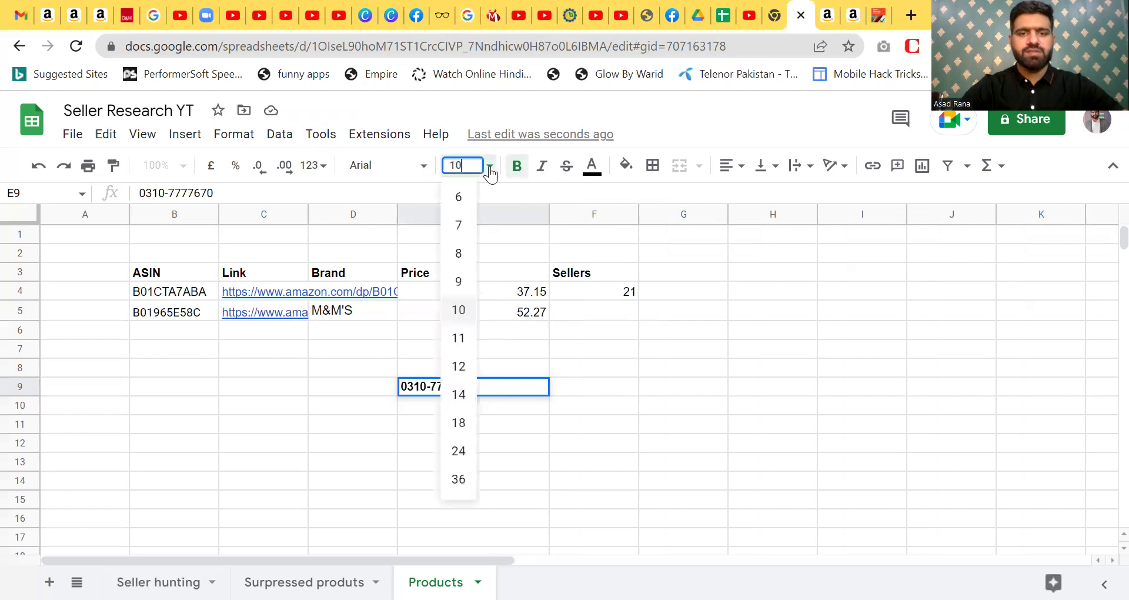
left_click(458, 405)
left_click(638, 350)
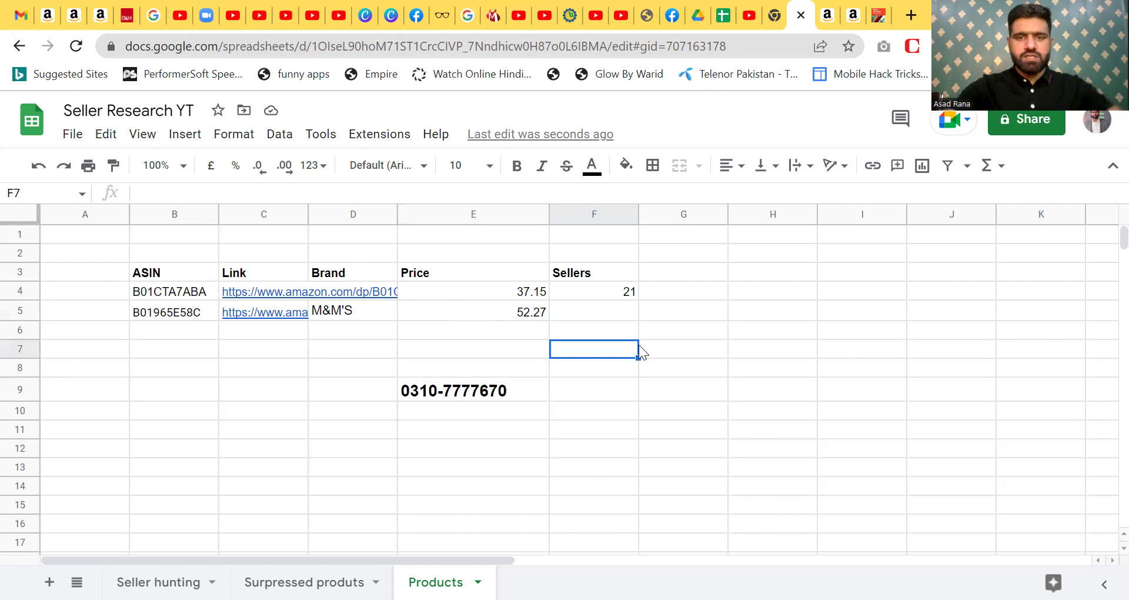
- Copy the complete M&M'S Variety Mix Fun Size product title from the Amazon page into a new tab
left_click(827, 15)
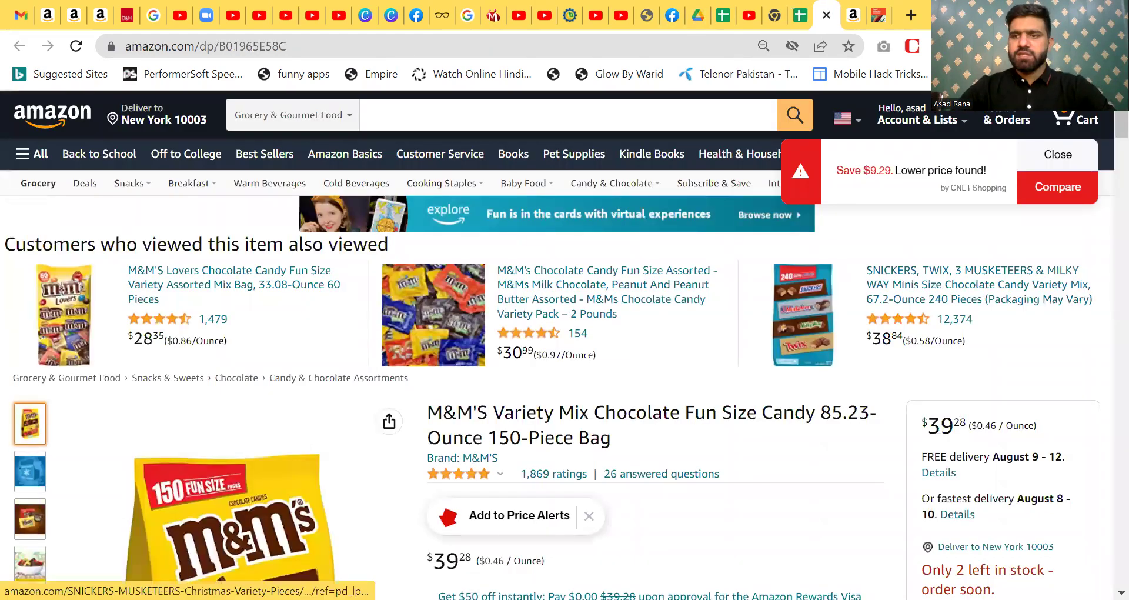
scroll(1104, 136, "down", 4)
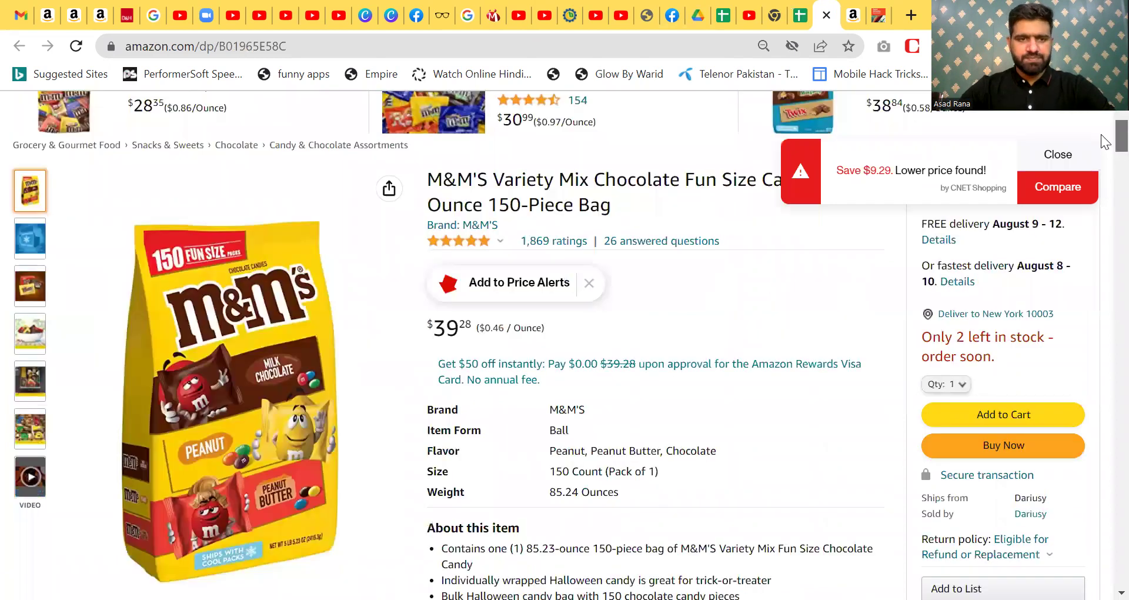
scroll(1104, 141, "up", 1)
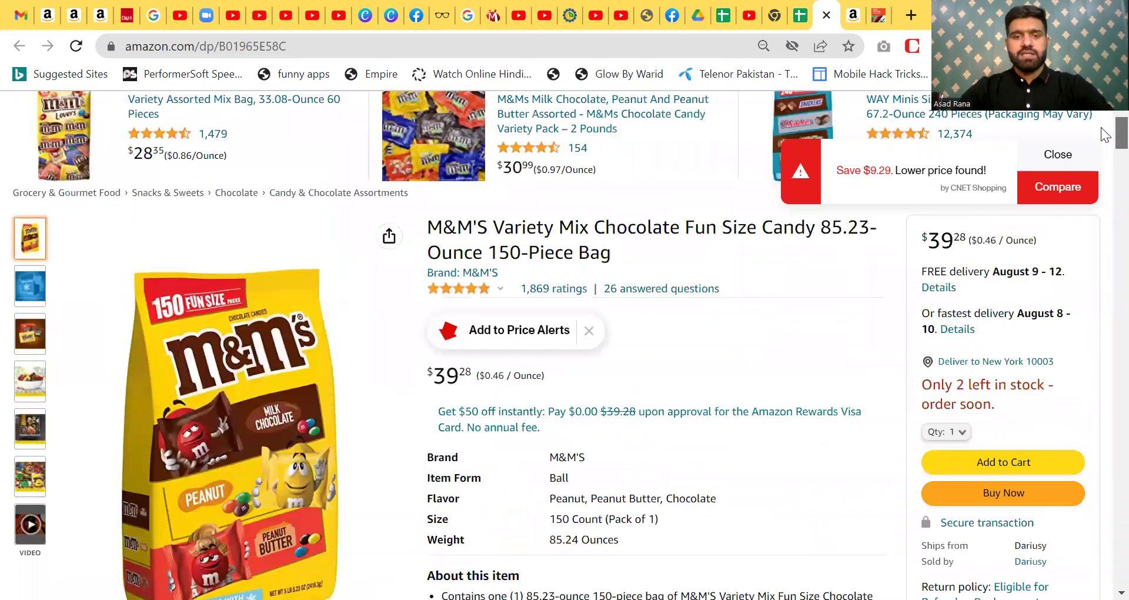
scroll(1103, 134, "up", 1)
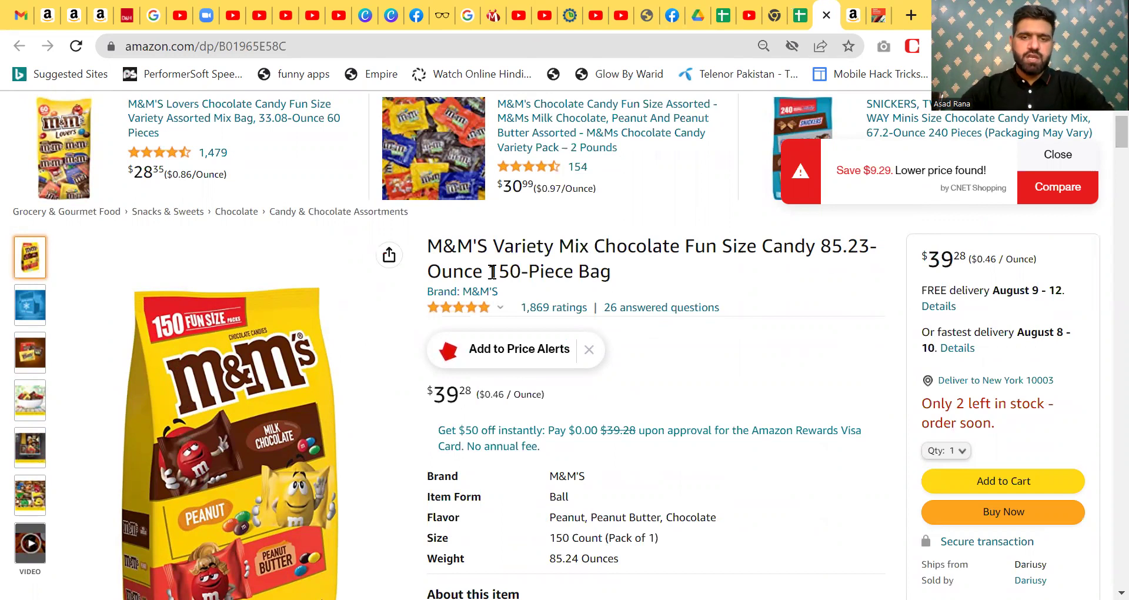
left_click_drag(488, 272, 591, 268)
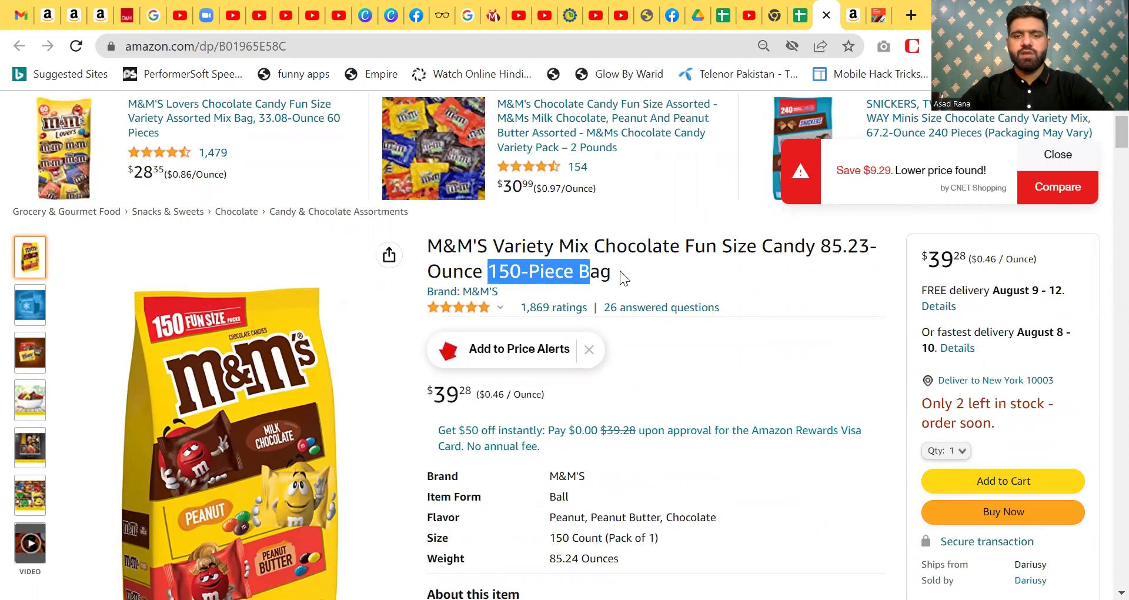
left_click(614, 276)
left_click_drag(611, 276, 421, 250)
key("ctrl+c")
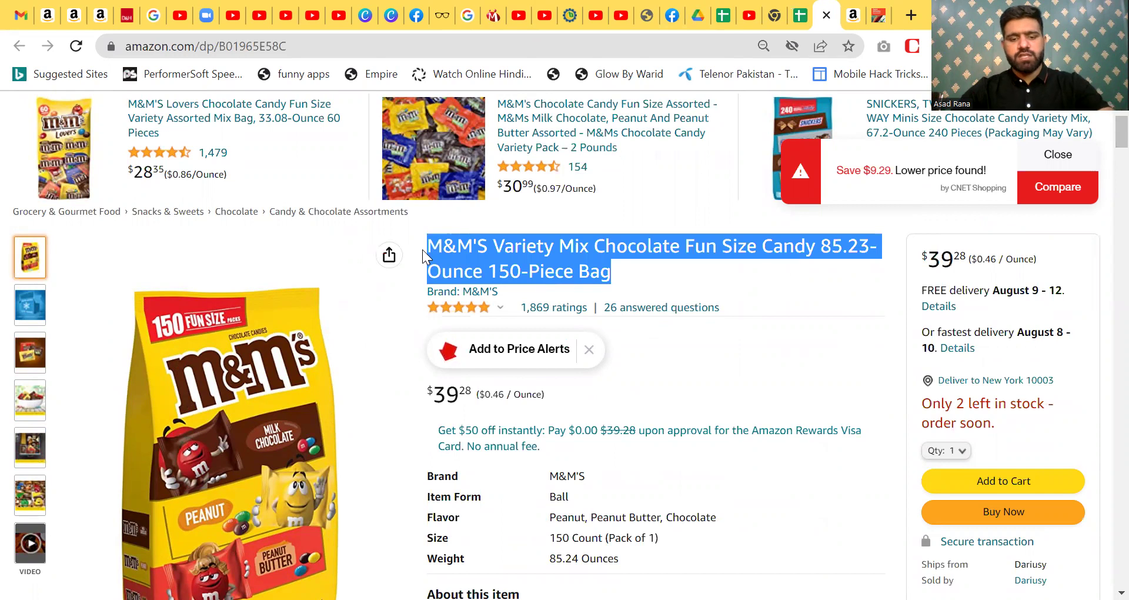
key("ctrl+t")
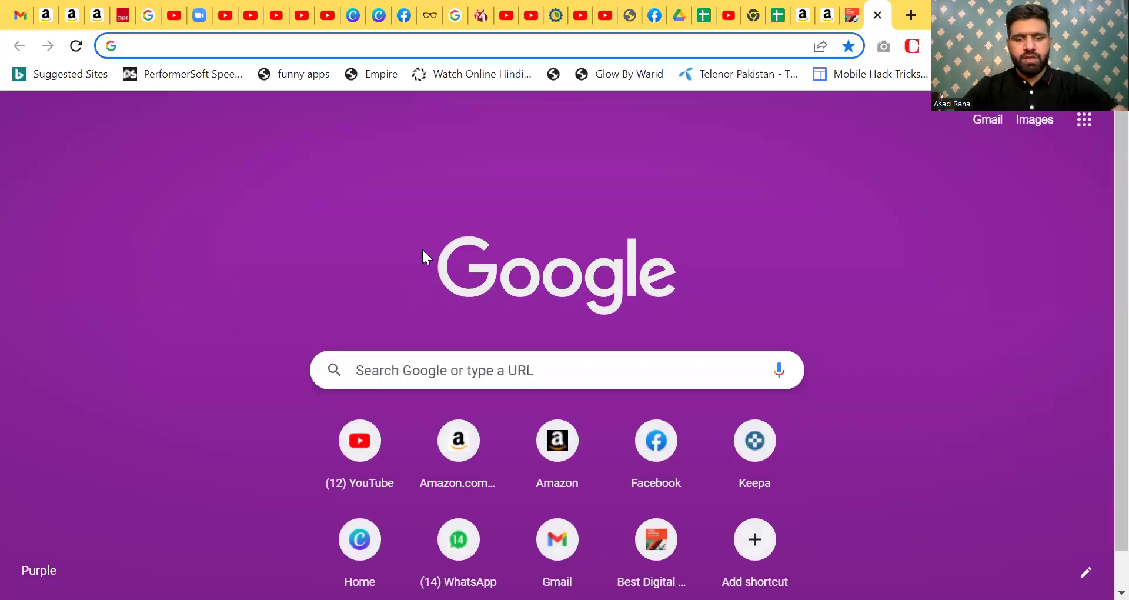
- Google the pasted M&M'S Variety Mix title and open the full search settings page
key("ctrl+v")
key("Return")
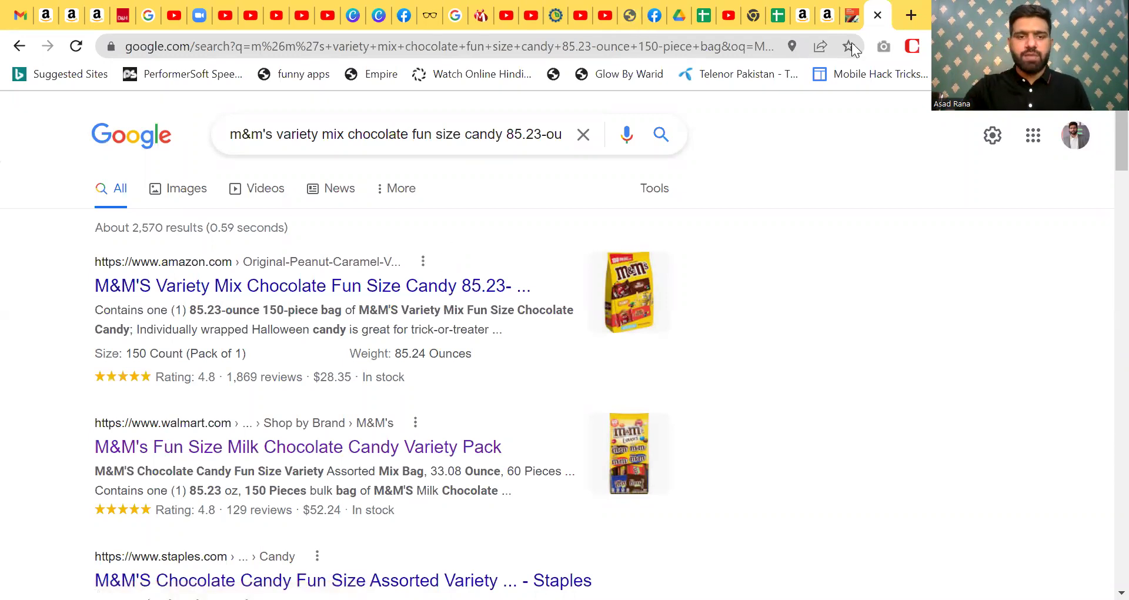
left_click(994, 139)
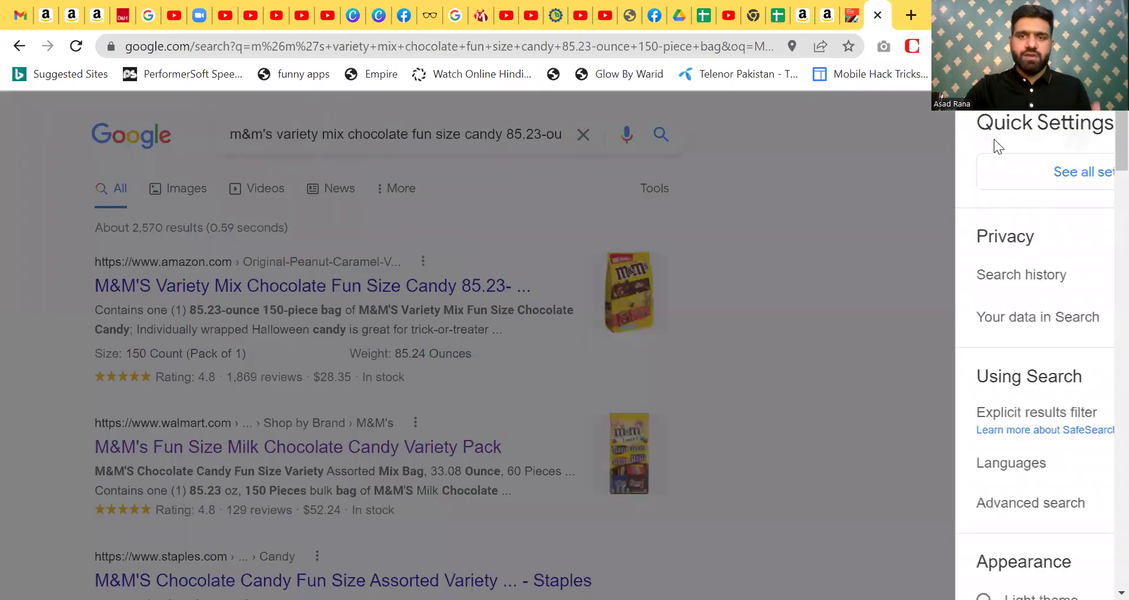
left_click(978, 172)
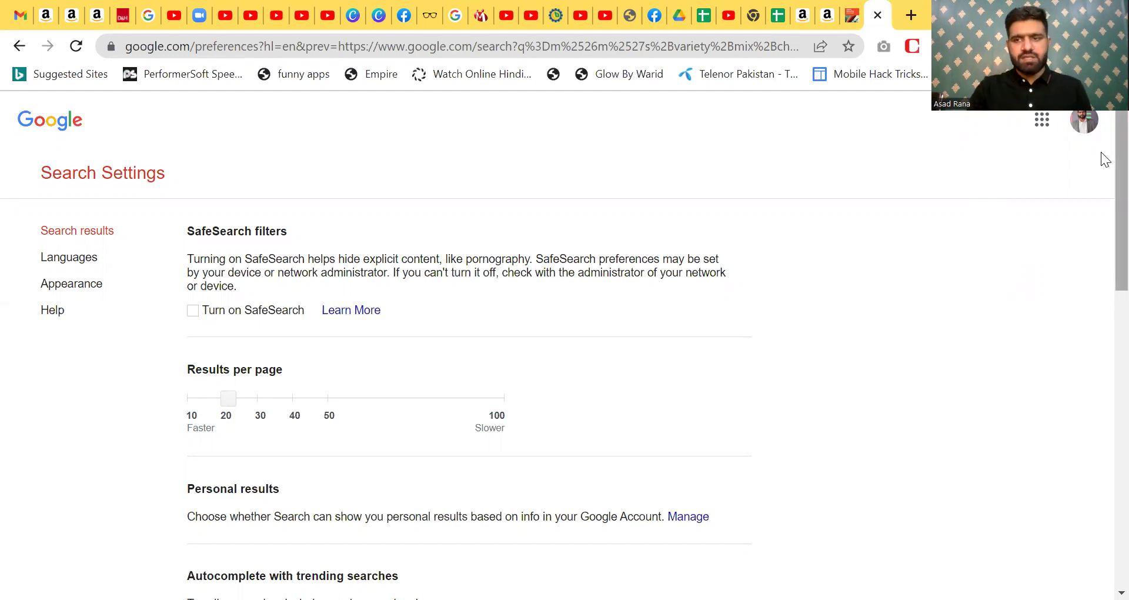
- Choose United States under Region Settings and save Google's search preferences
scroll(1105, 184, "down", 1)
scroll(1103, 277, "down", 10)
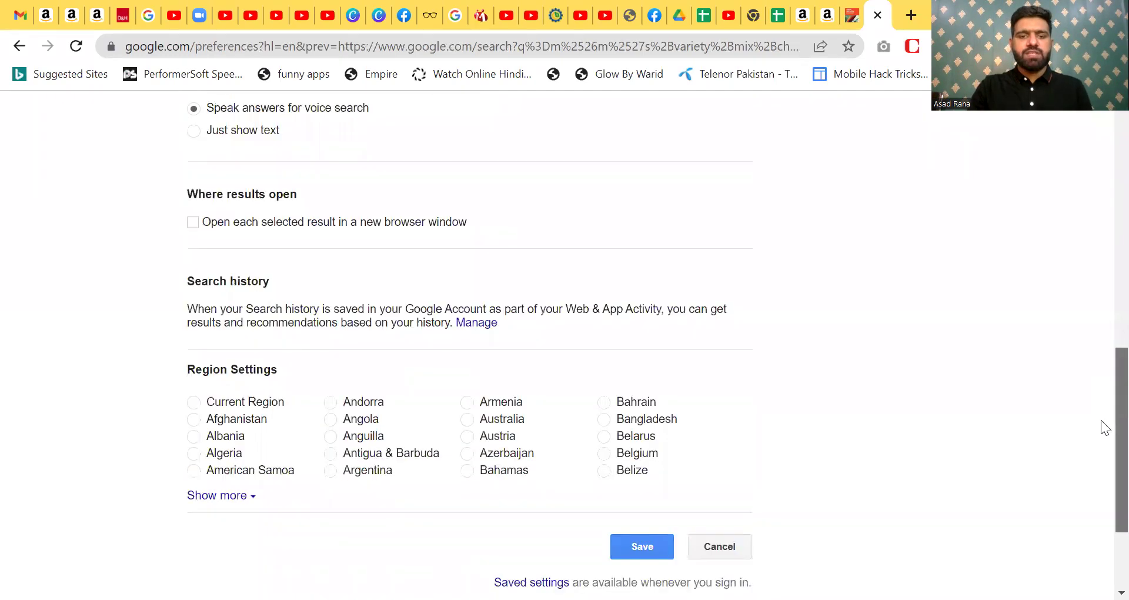
left_click(217, 424)
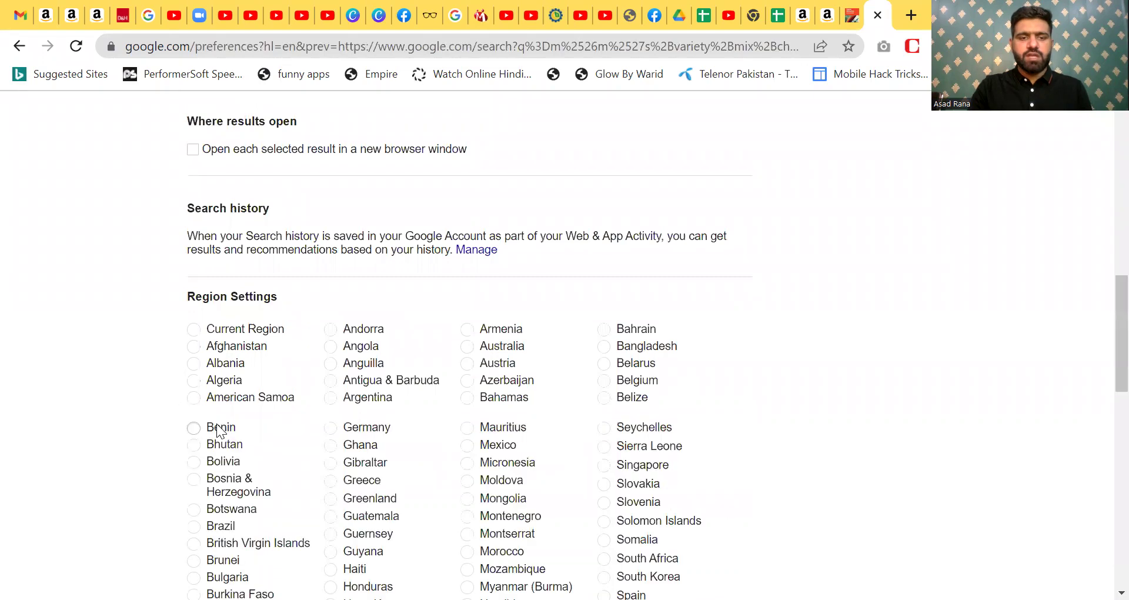
scroll(1102, 294, "down", 5)
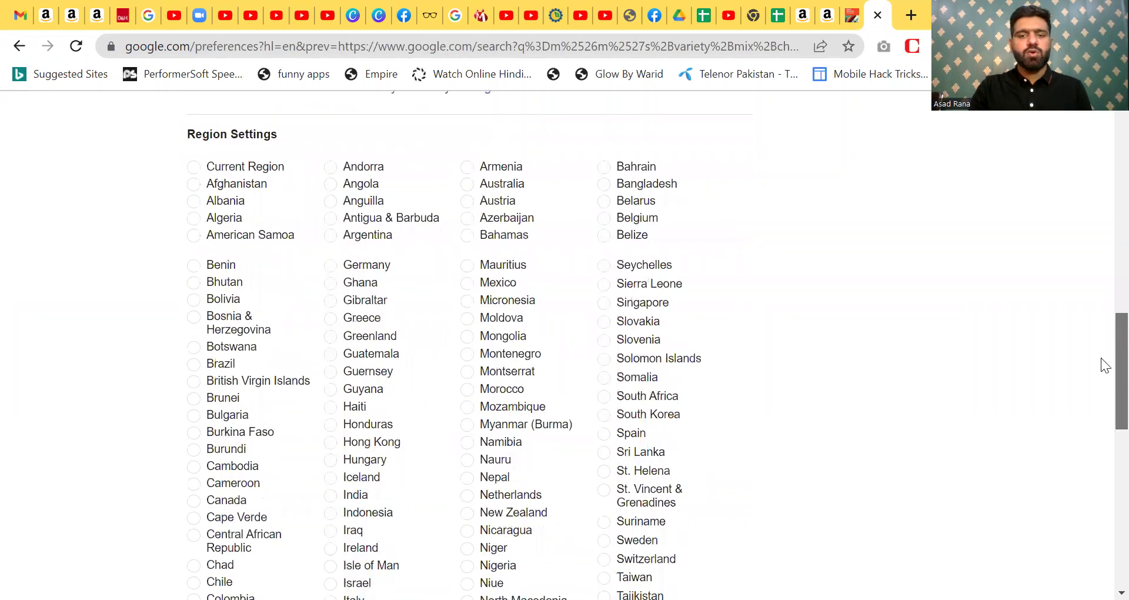
scroll(1101, 382, "down", 2)
scroll(1102, 297, "up", 7)
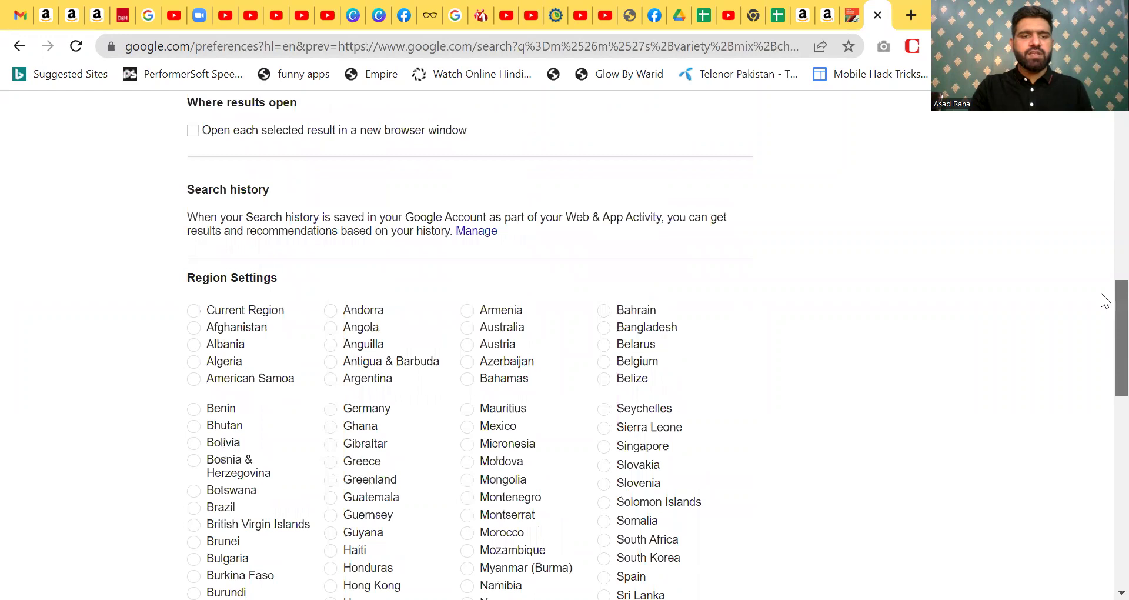
left_click(260, 308)
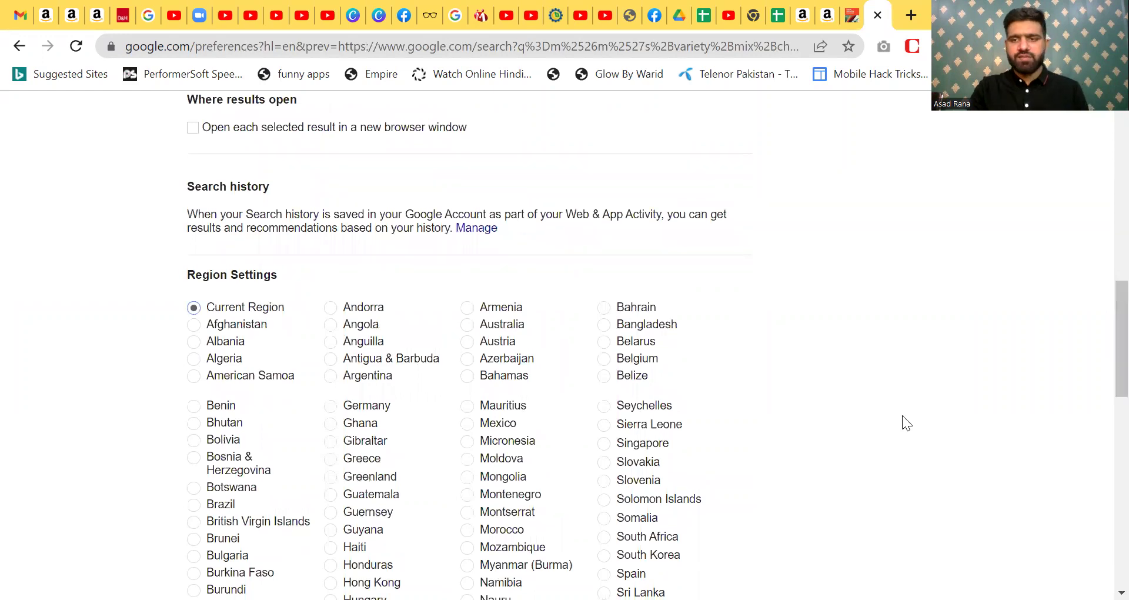
scroll(1101, 319, "down", 11)
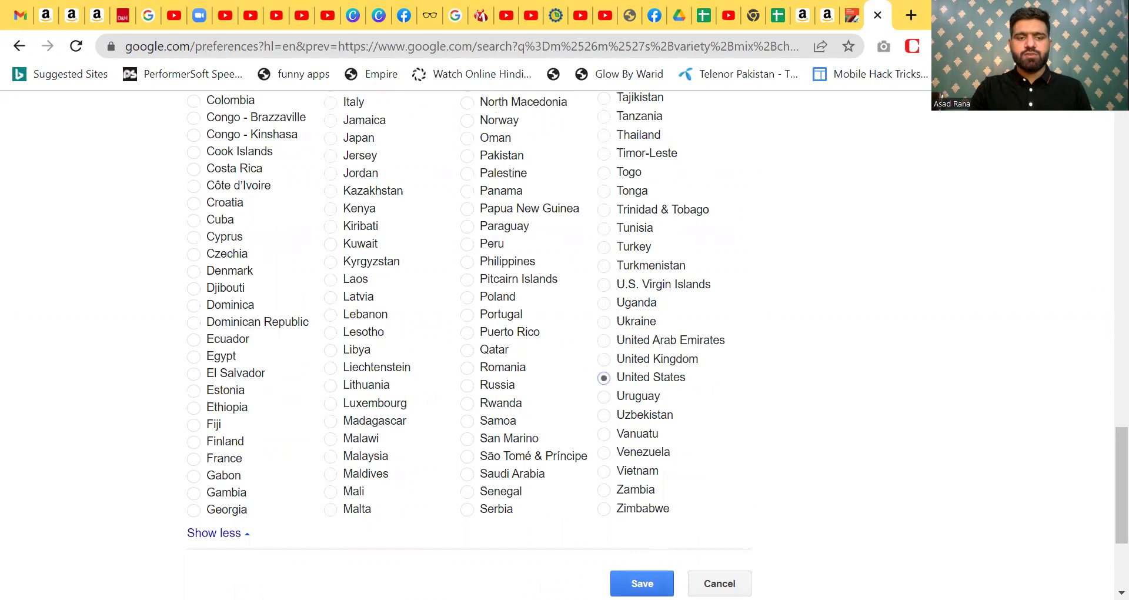
left_click(643, 583)
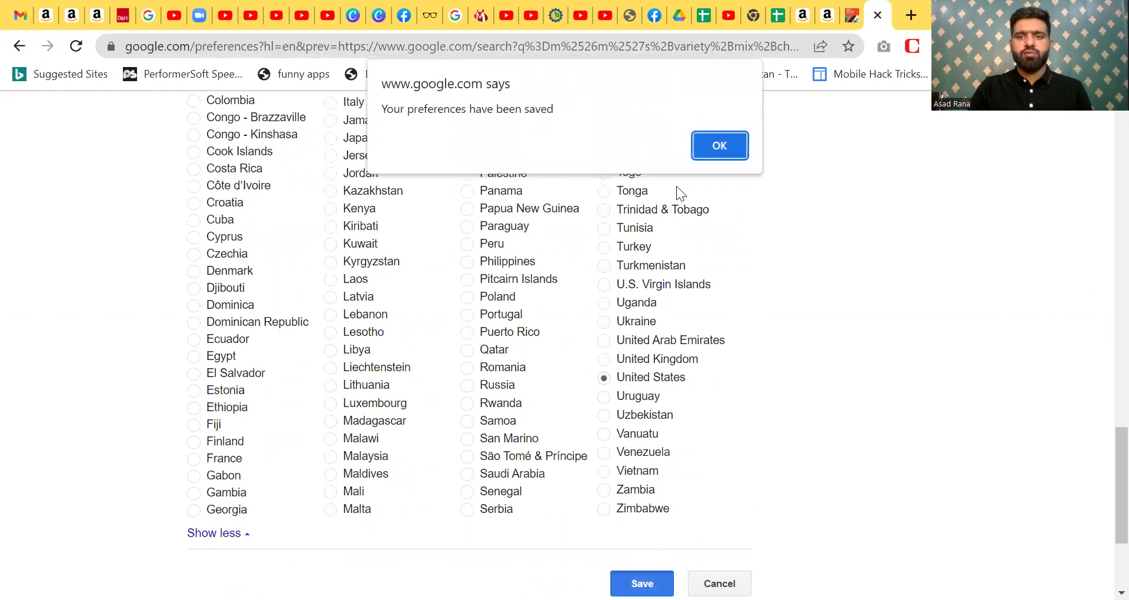
key("Return")
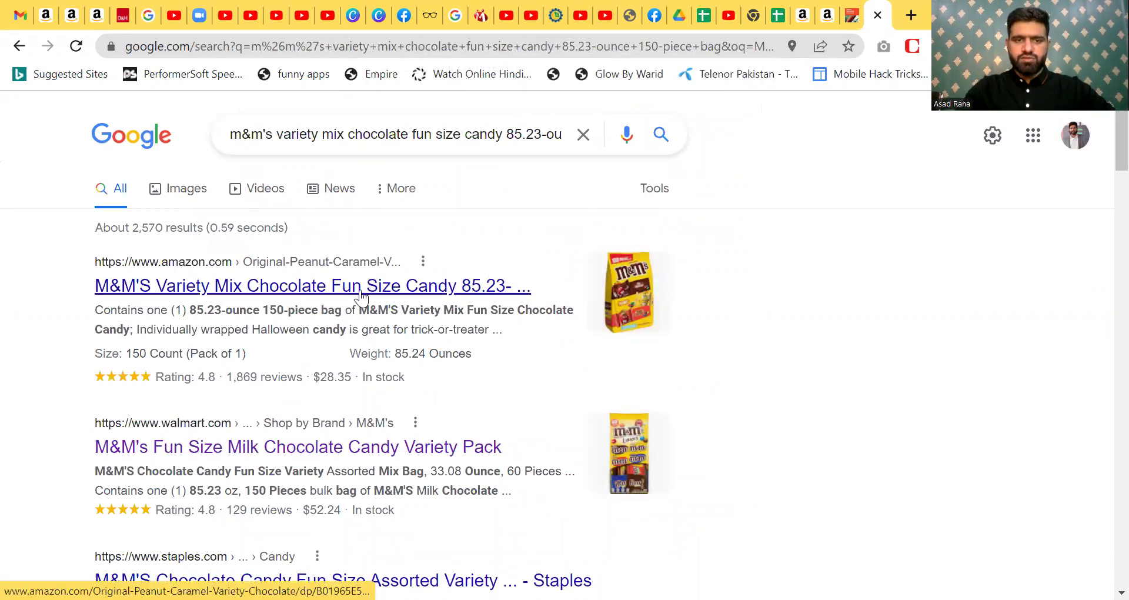
- Open the Walmart and Staples results for the M&M's mix in their own tabs
right_click(297, 447)
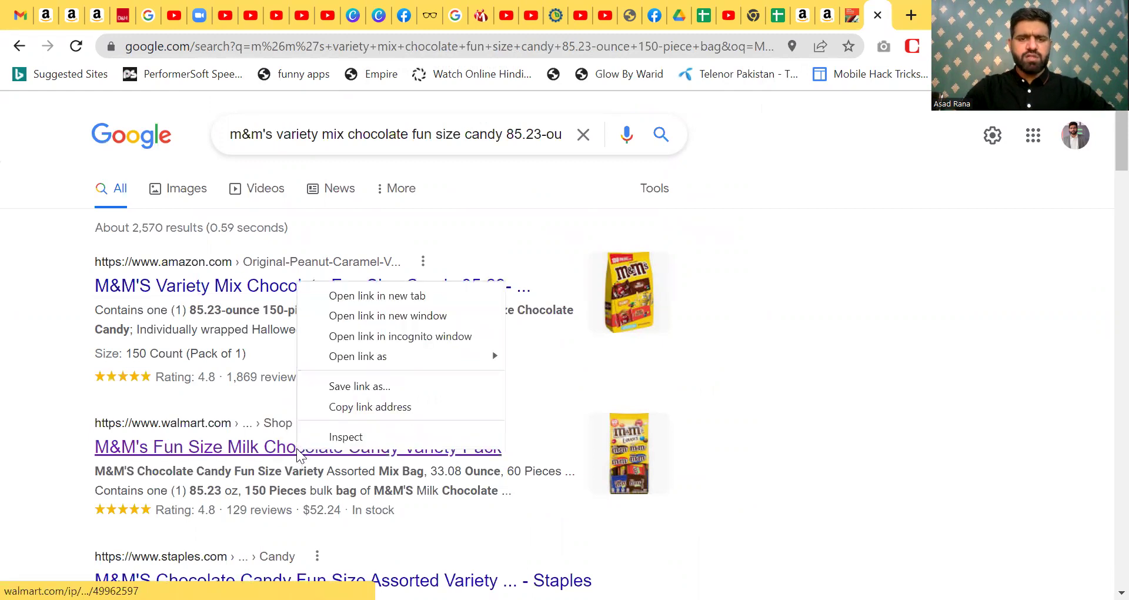
left_click(372, 297)
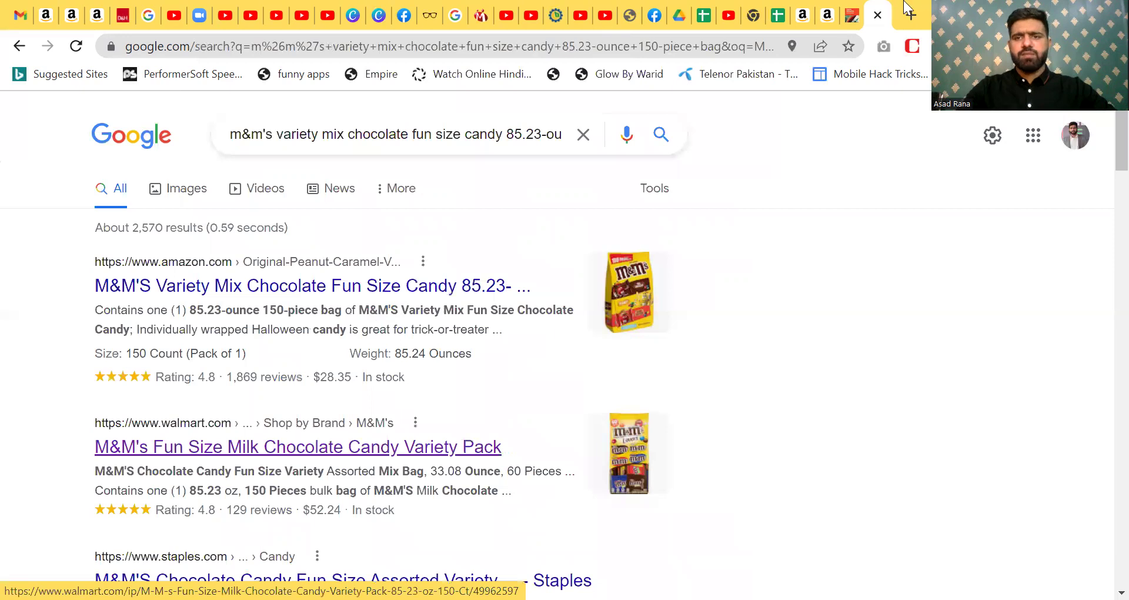
left_click(874, 15)
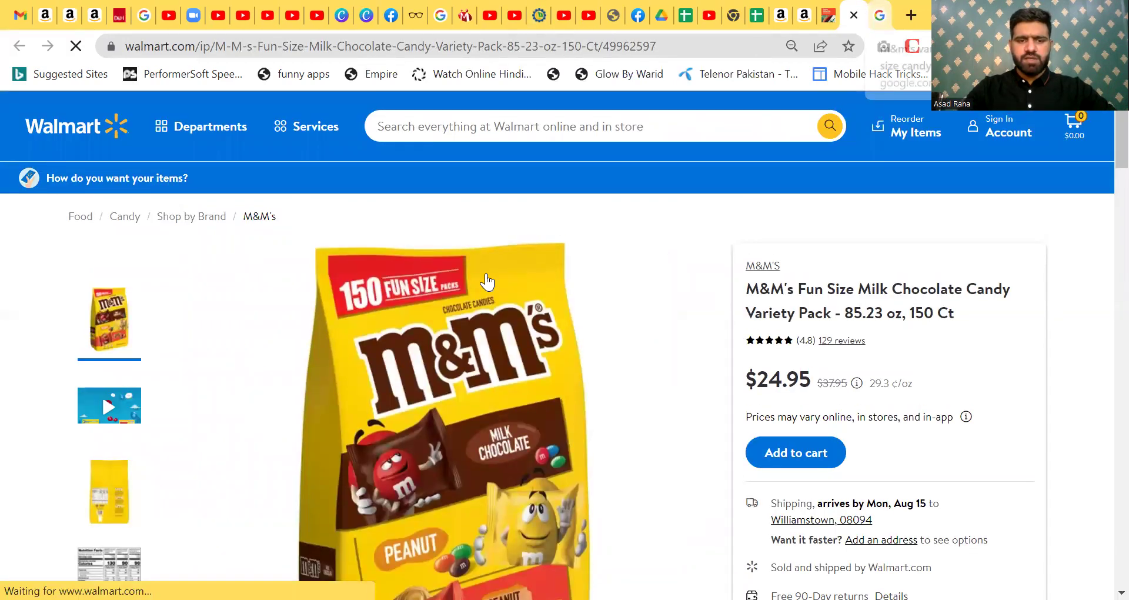
key("ctrl+w")
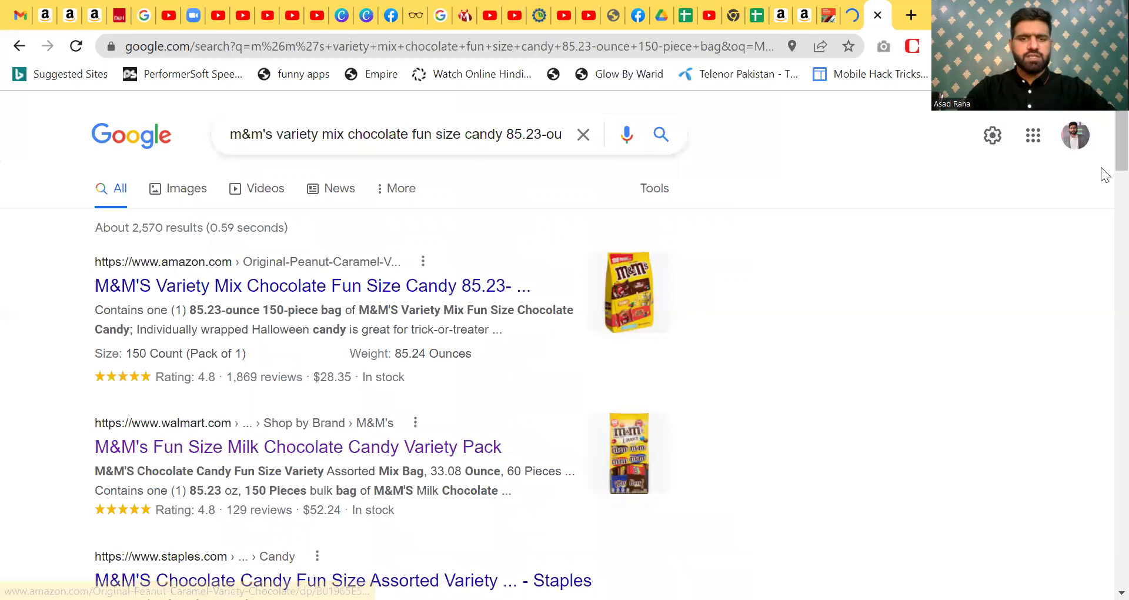
scroll(471, 290, "down", 5)
right_click(465, 277)
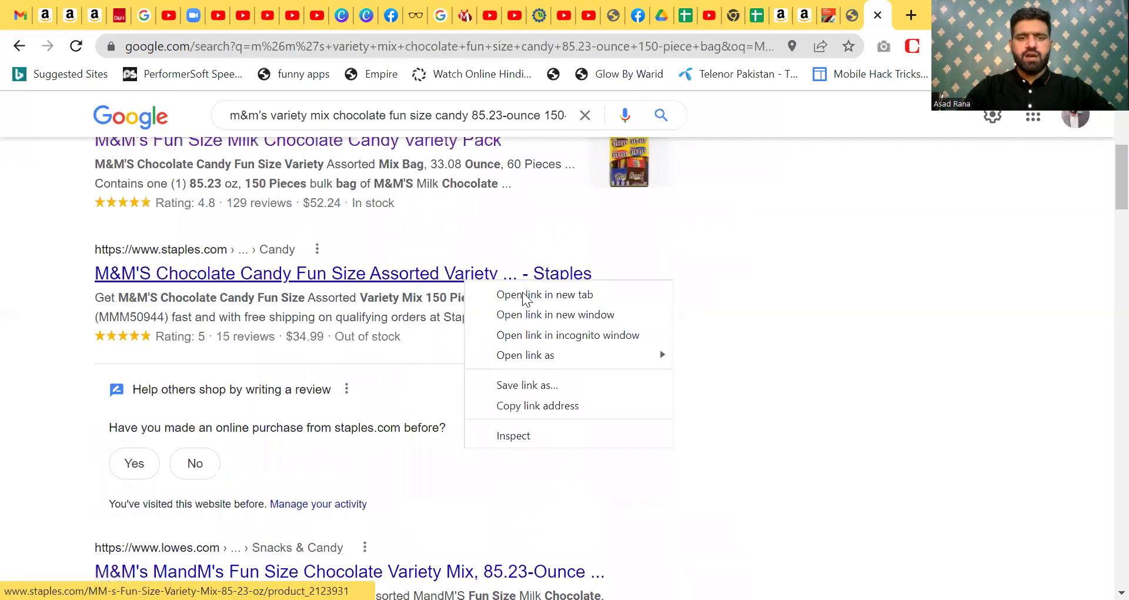
left_click(525, 295)
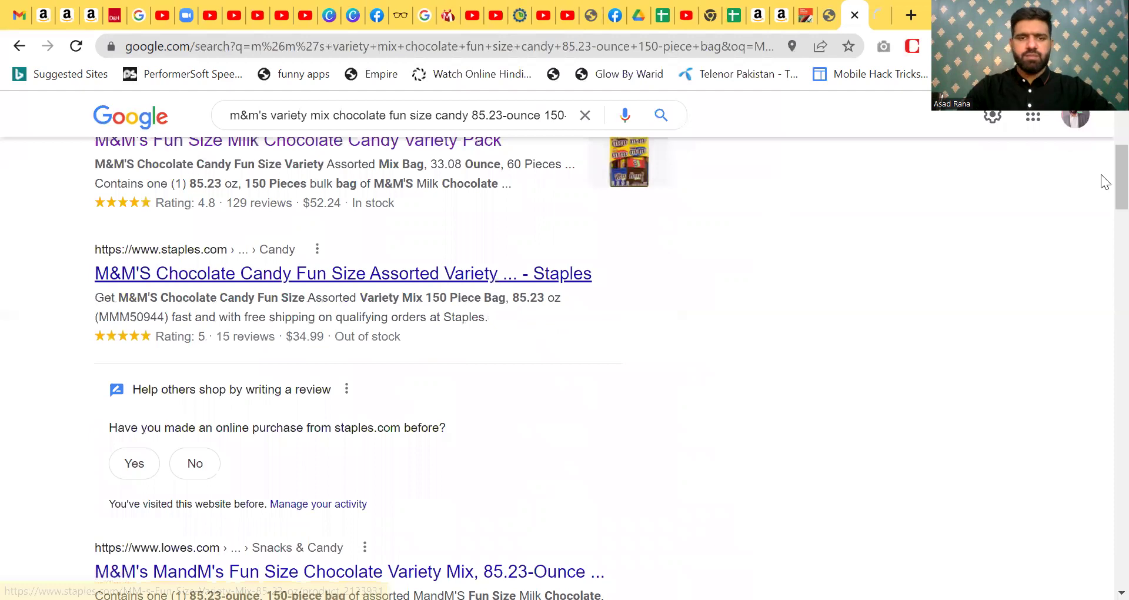
- Open the Lowe's, Sam's Club and Quill results in new tabs as well
scroll(1101, 176, "down", 5)
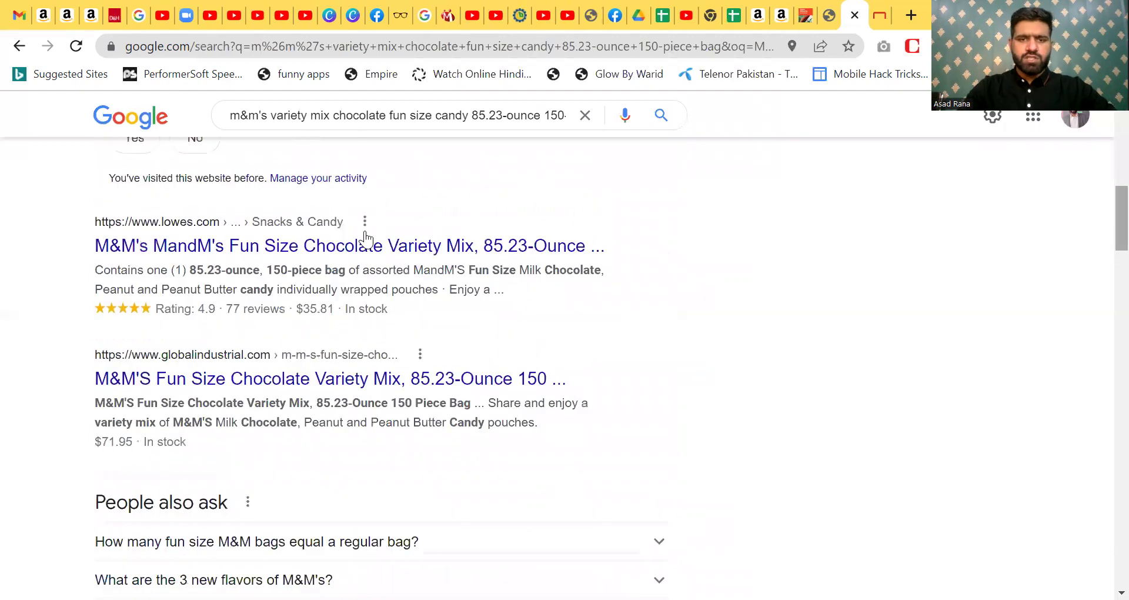
right_click(375, 250)
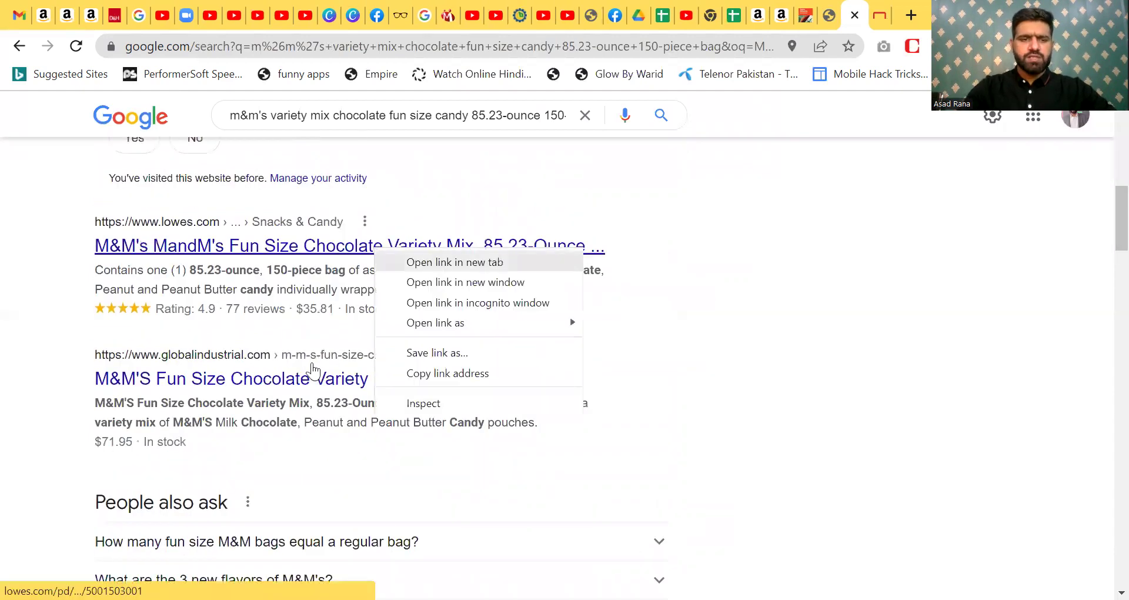
key("Return")
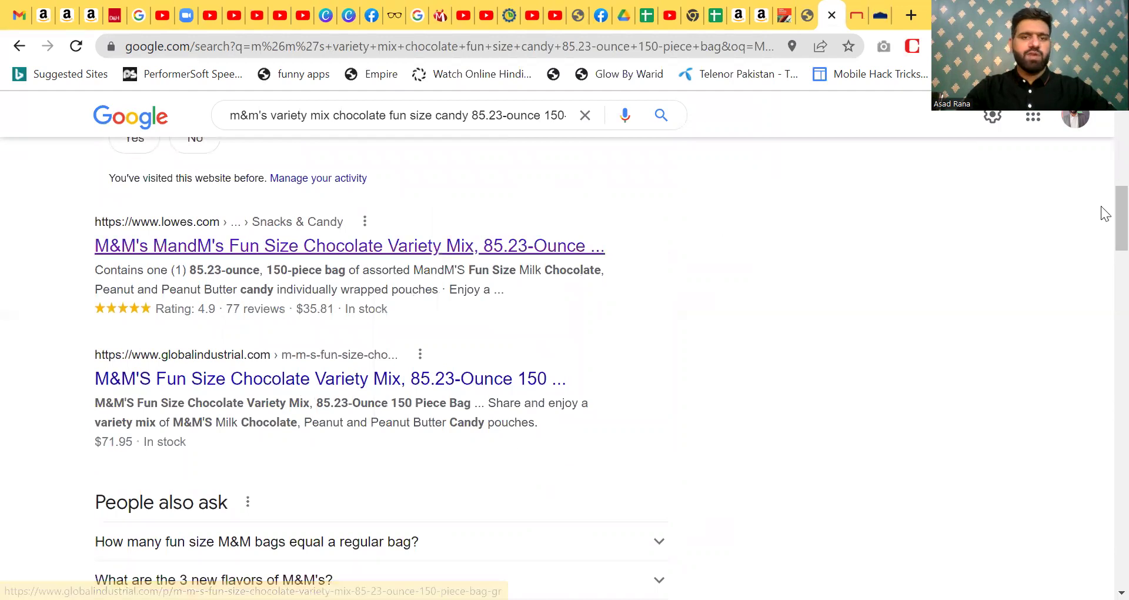
scroll(1105, 253, "down", 5)
scroll(1105, 291, "down", 4)
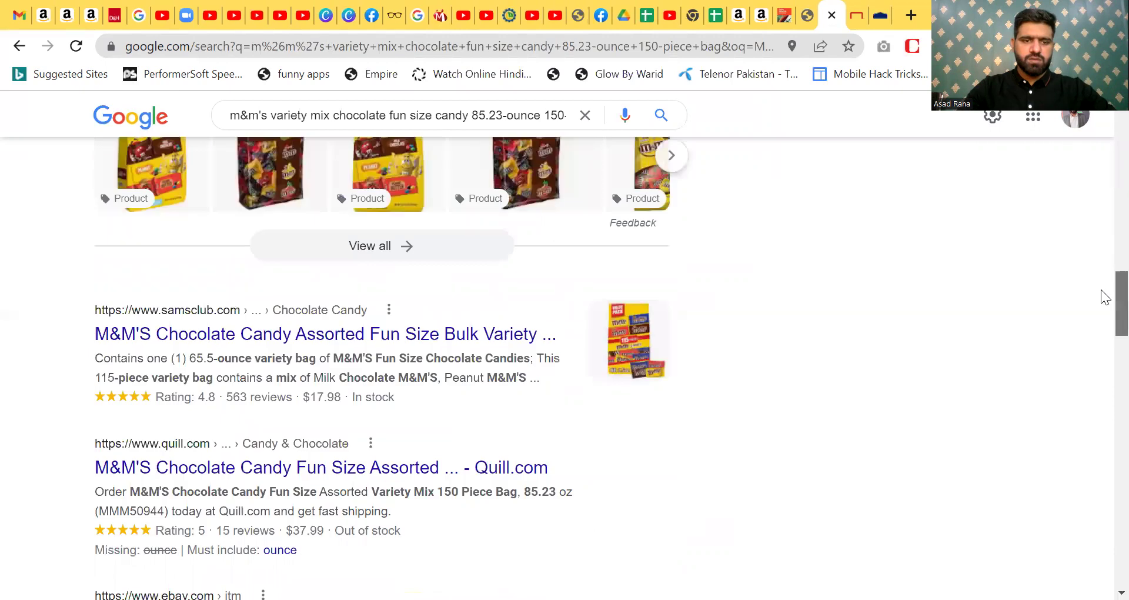
scroll(1103, 300, "down", 1)
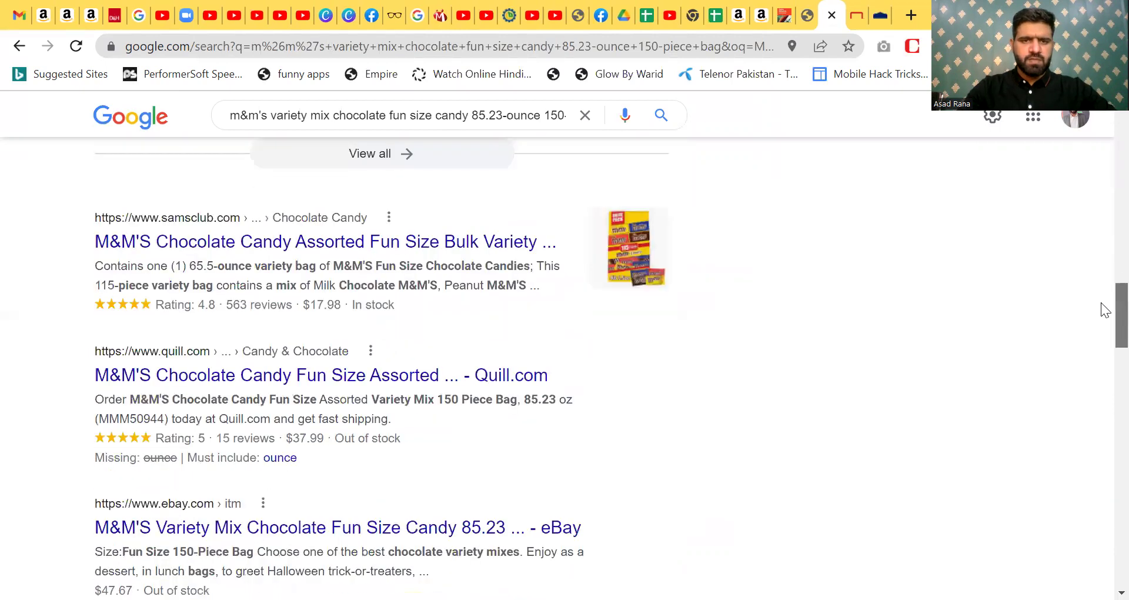
right_click(520, 247)
left_click(574, 262)
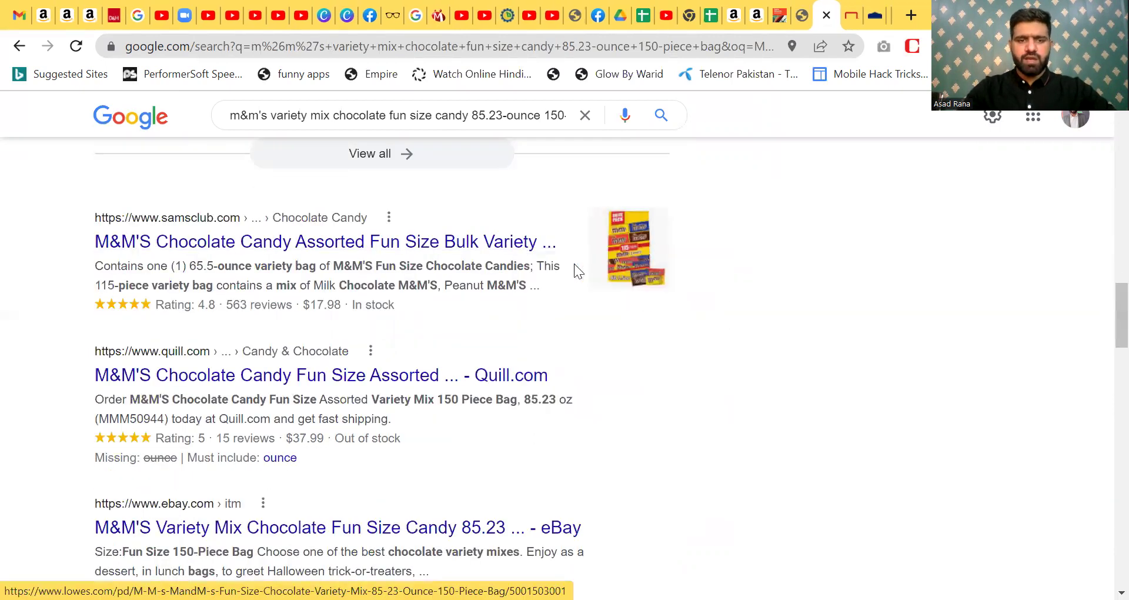
right_click(396, 378)
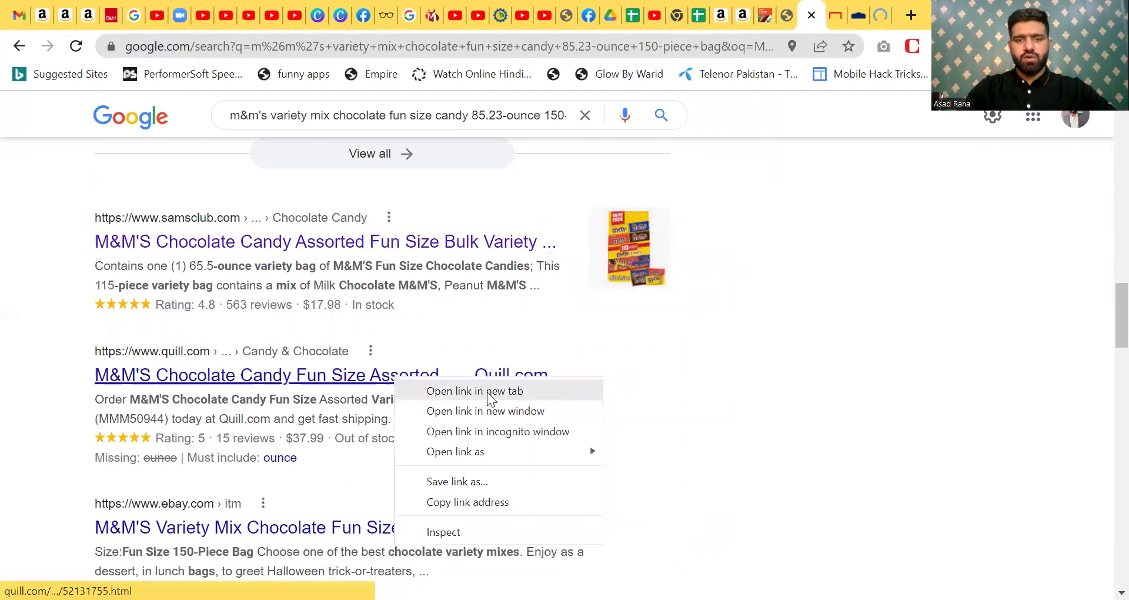
left_click(529, 391)
scroll(1102, 299, "down", 5)
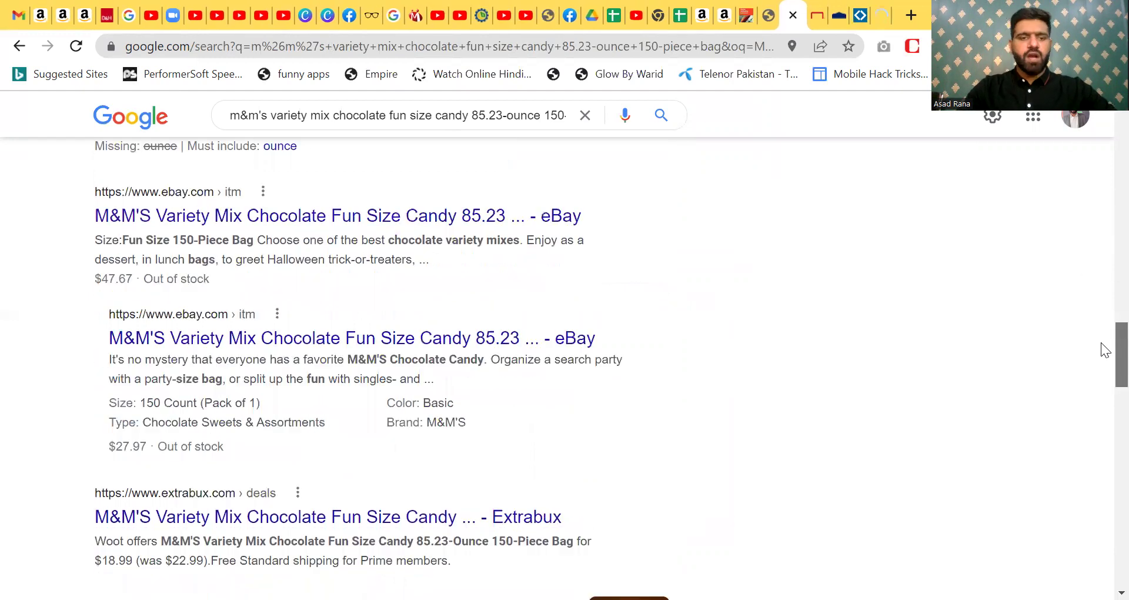
scroll(1101, 371, "down", 4)
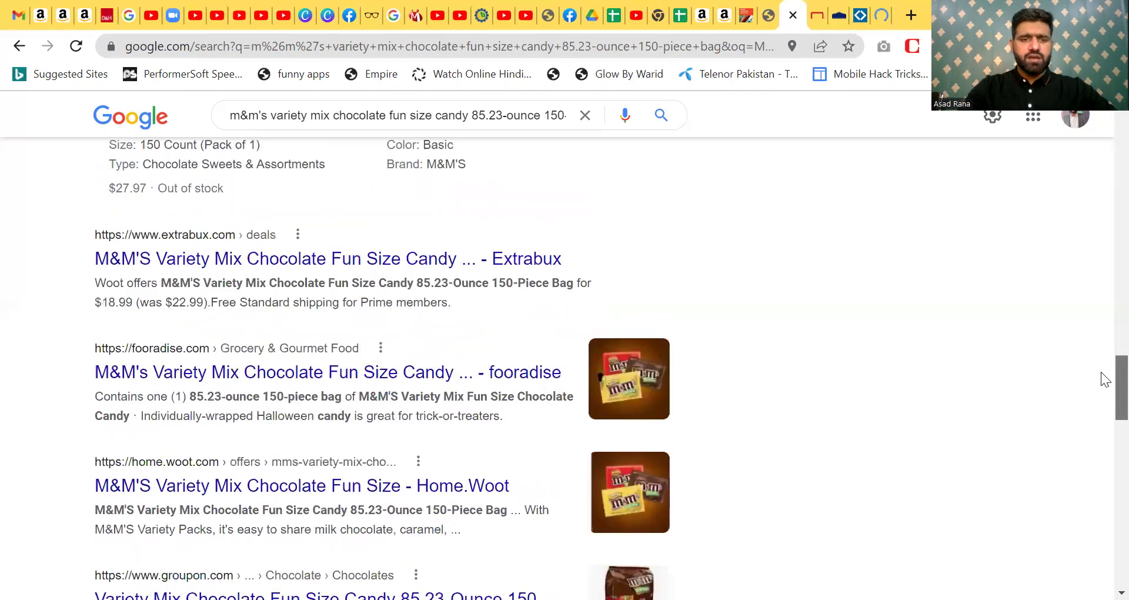
scroll(1101, 373, "down", 1)
scroll(1105, 389, "down", 12)
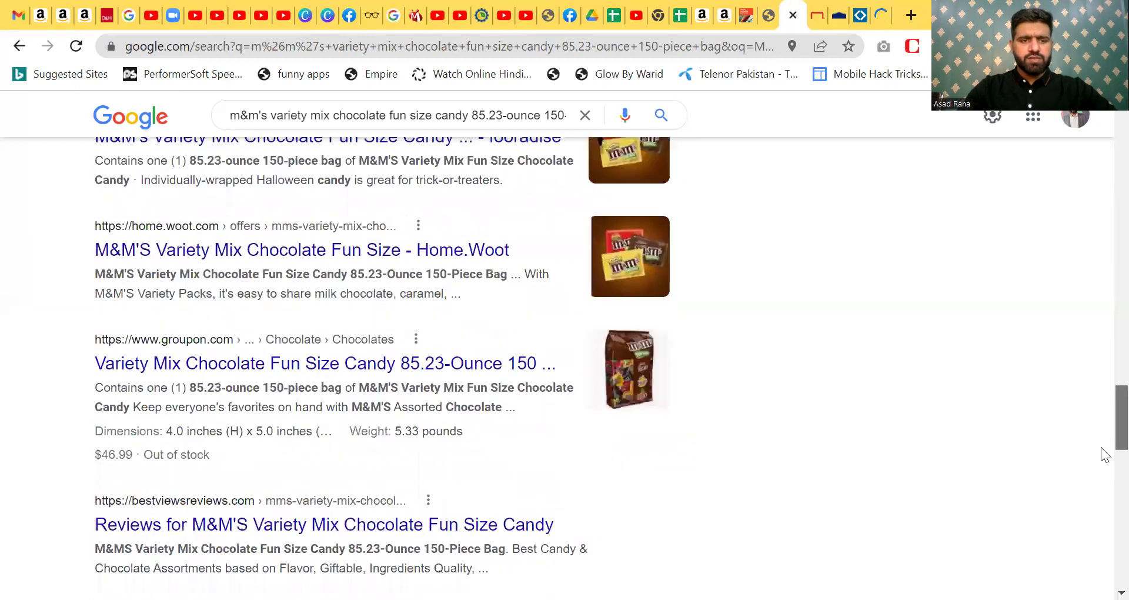
scroll(1101, 489, "down", 7)
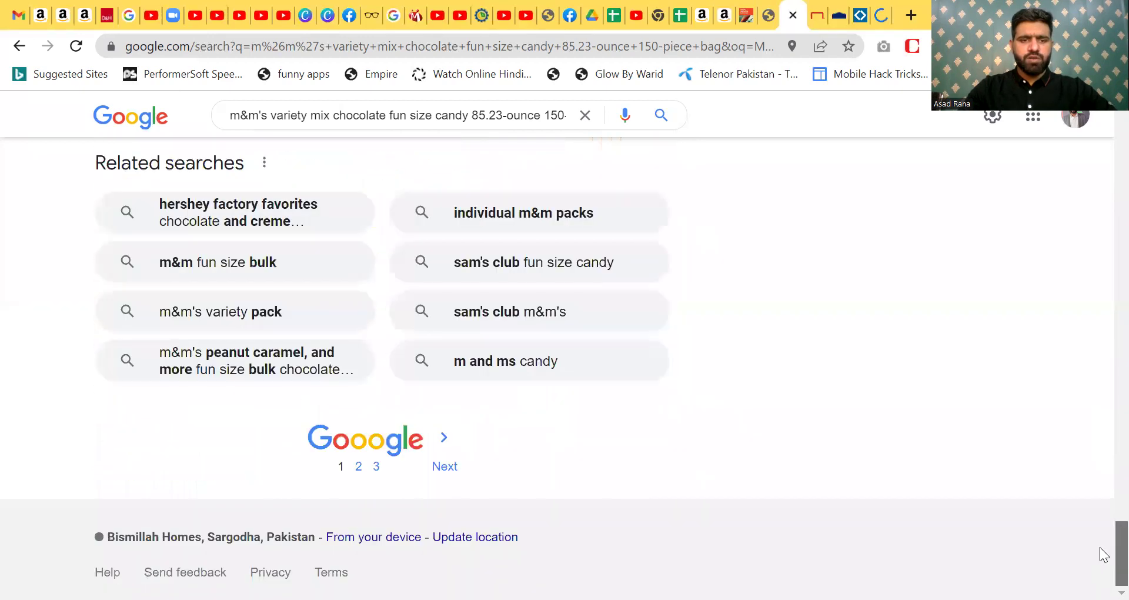
scroll(1101, 449, "up", 20)
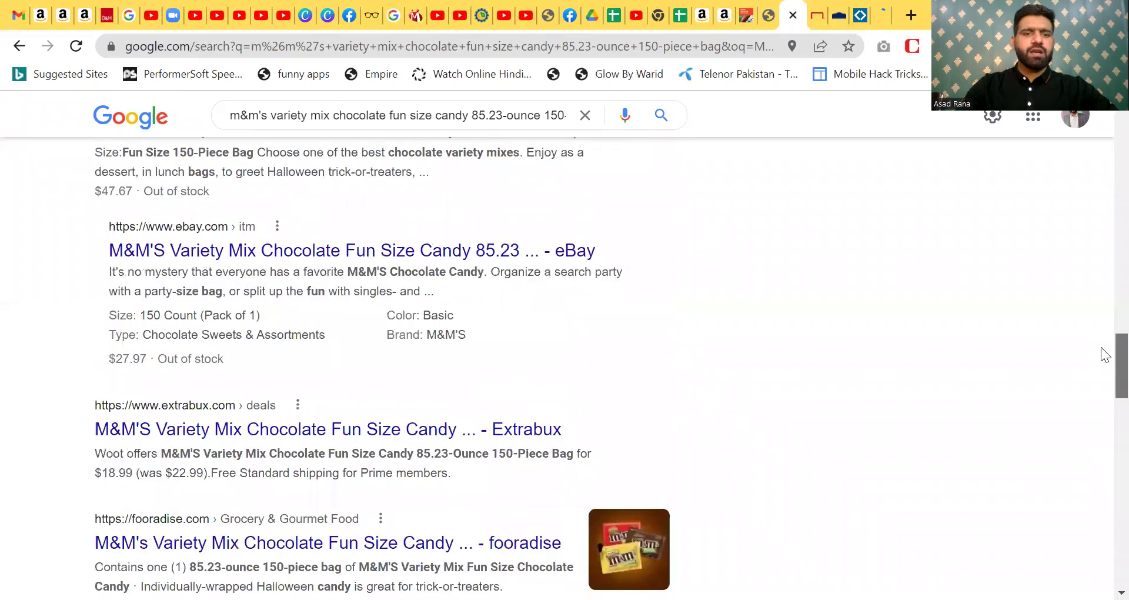
- Look through the Staples, Lowe's, Sam's Club and Quill tabs and reposition the Walmart tab
left_click(820, 8)
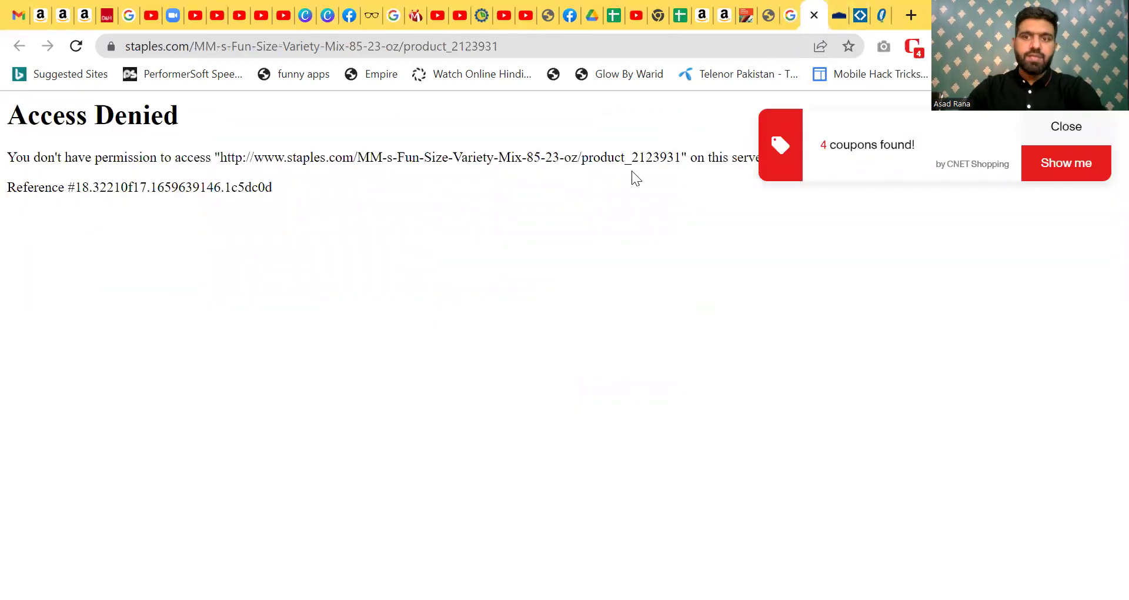
left_click(843, 12)
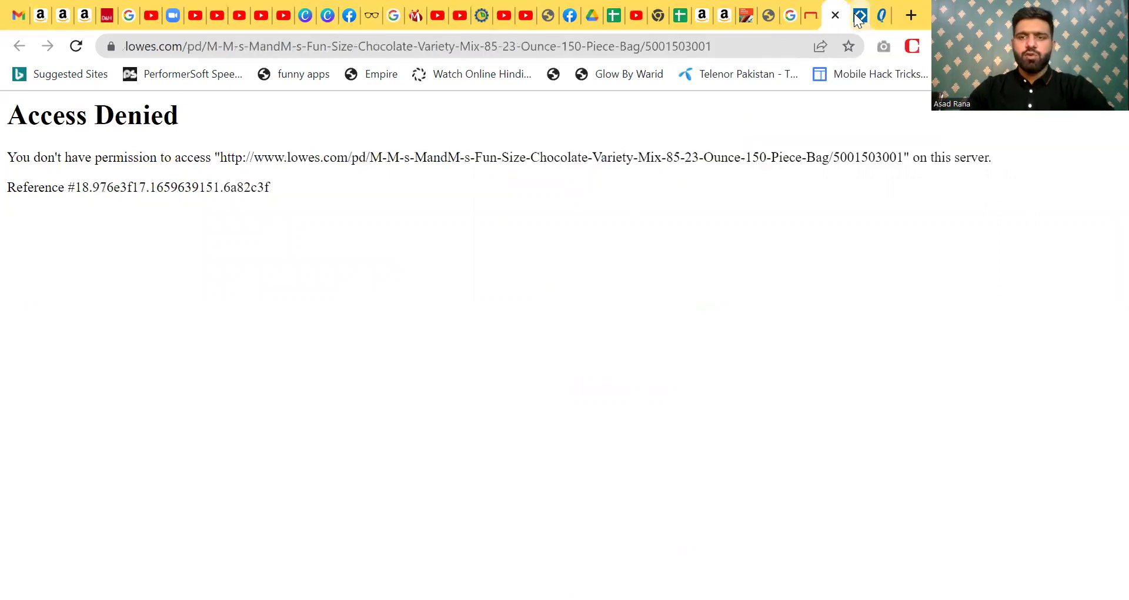
left_click(859, 18)
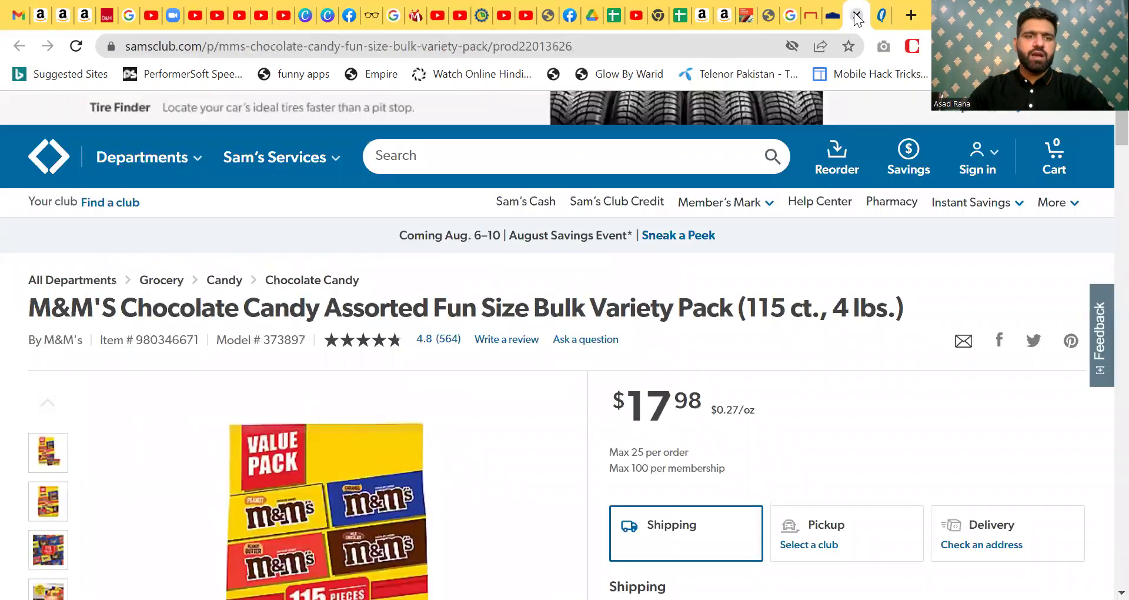
left_click(891, 16)
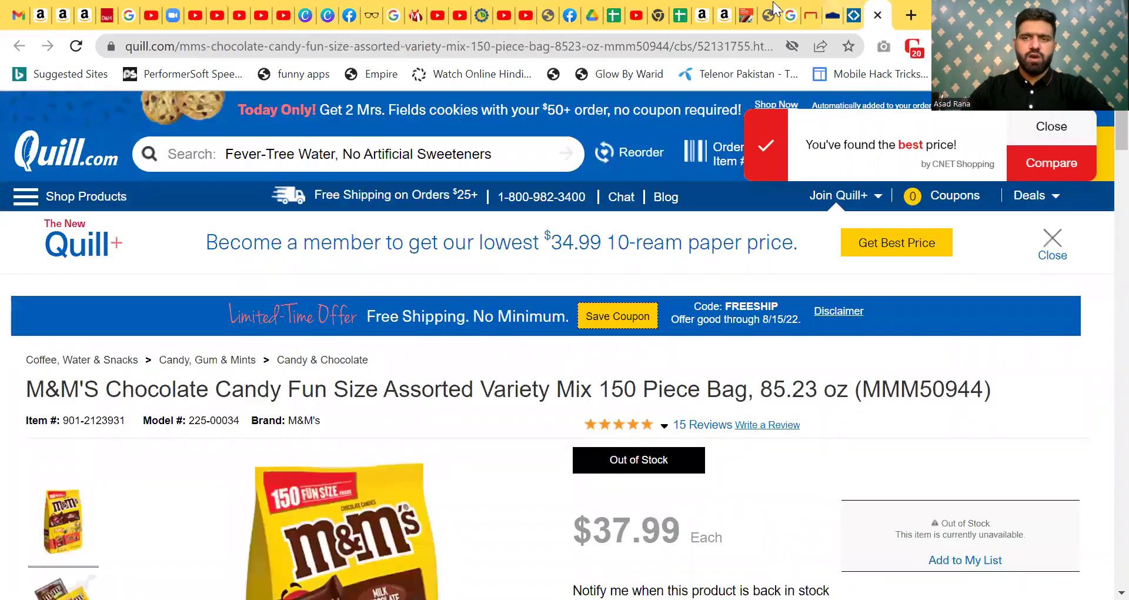
left_click_drag(766, 10, 796, 9)
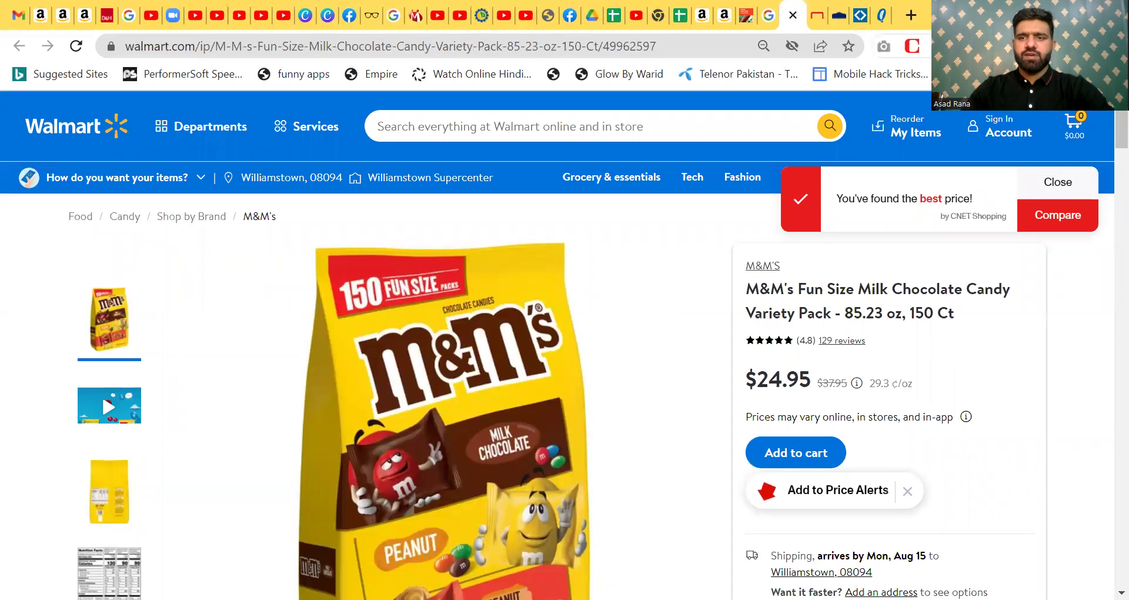
left_click(826, 11)
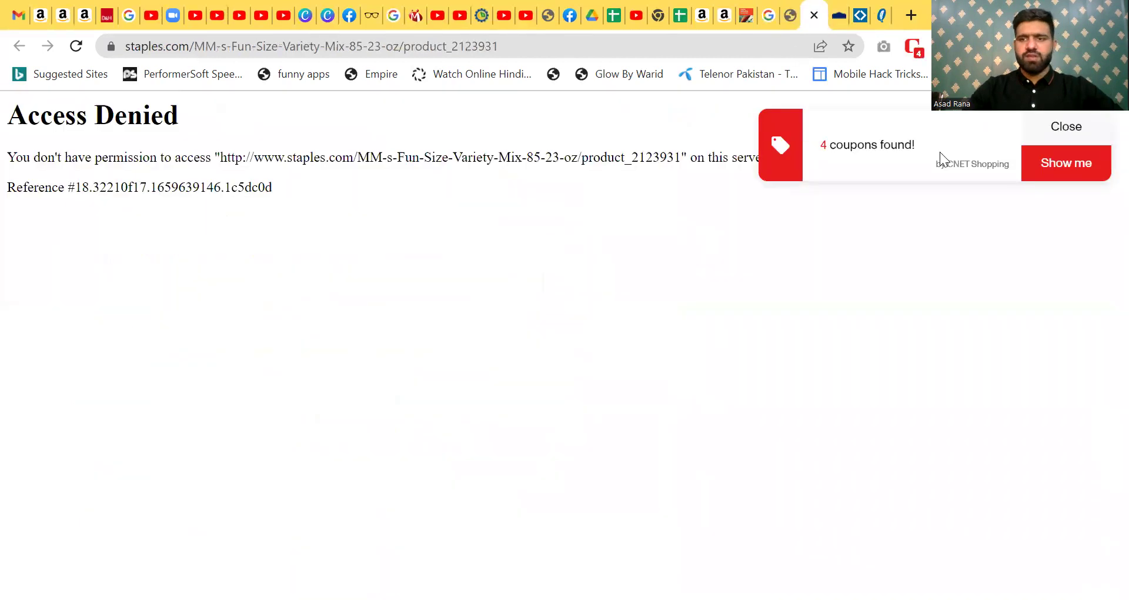
- On the Walmart page, dismiss the coupon popup and highlight the $24.95 price and 85.23 oz size
key("ctrl+shift+Tab")
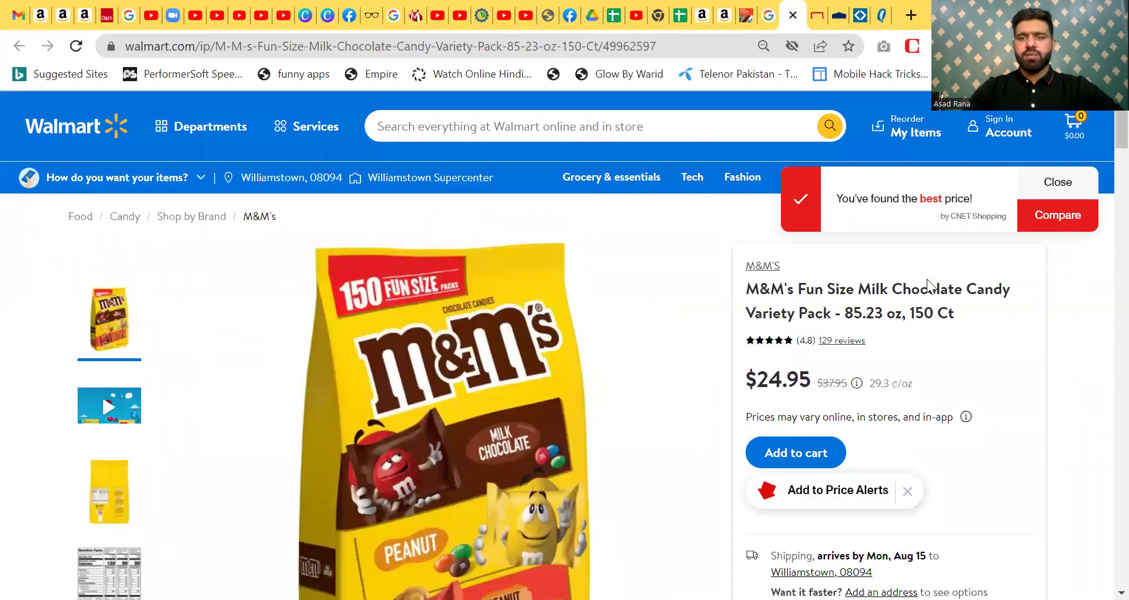
left_click(1069, 187)
left_click_drag(758, 379, 813, 386)
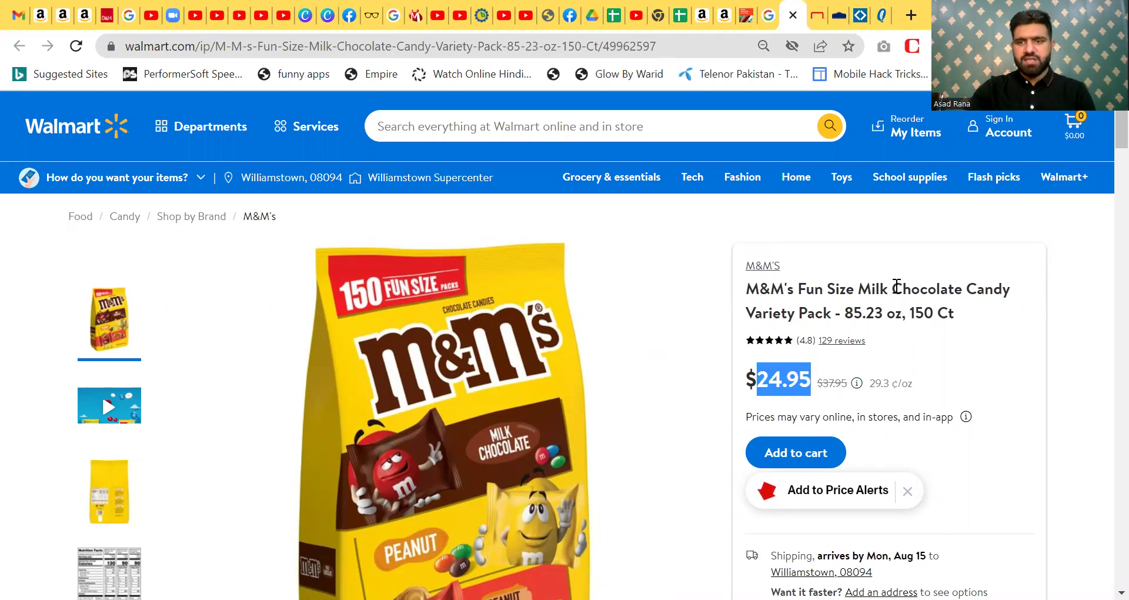
left_click_drag(848, 312, 883, 313)
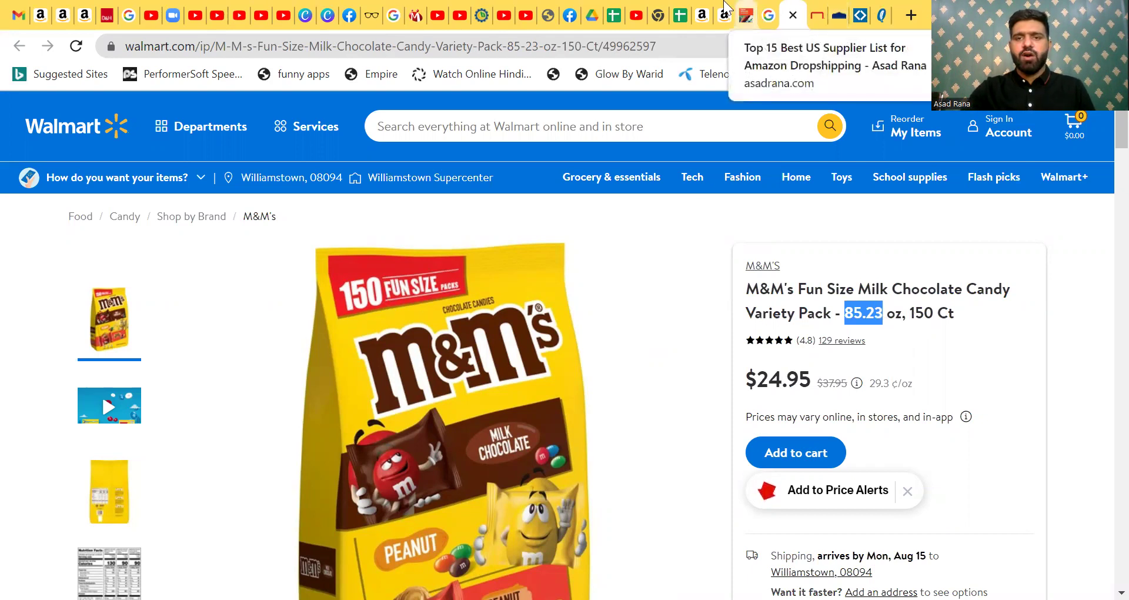
- Recheck the Amazon page, then return to the Seller Research YT spreadsheet
left_click(703, 16)
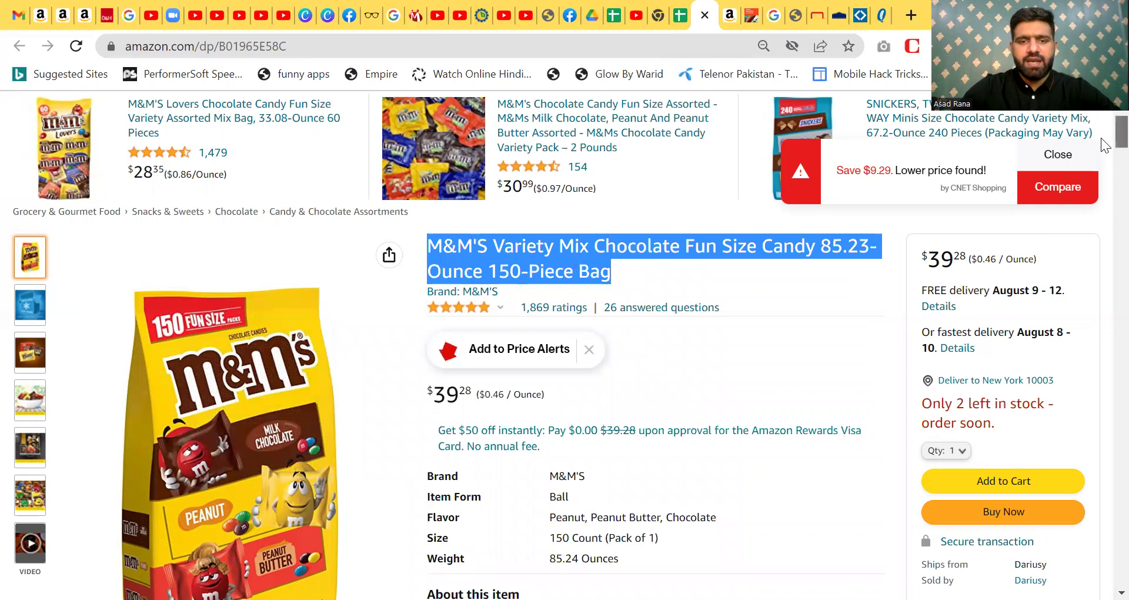
scroll(1104, 142, "up", 2)
scroll(1104, 141, "down", 2)
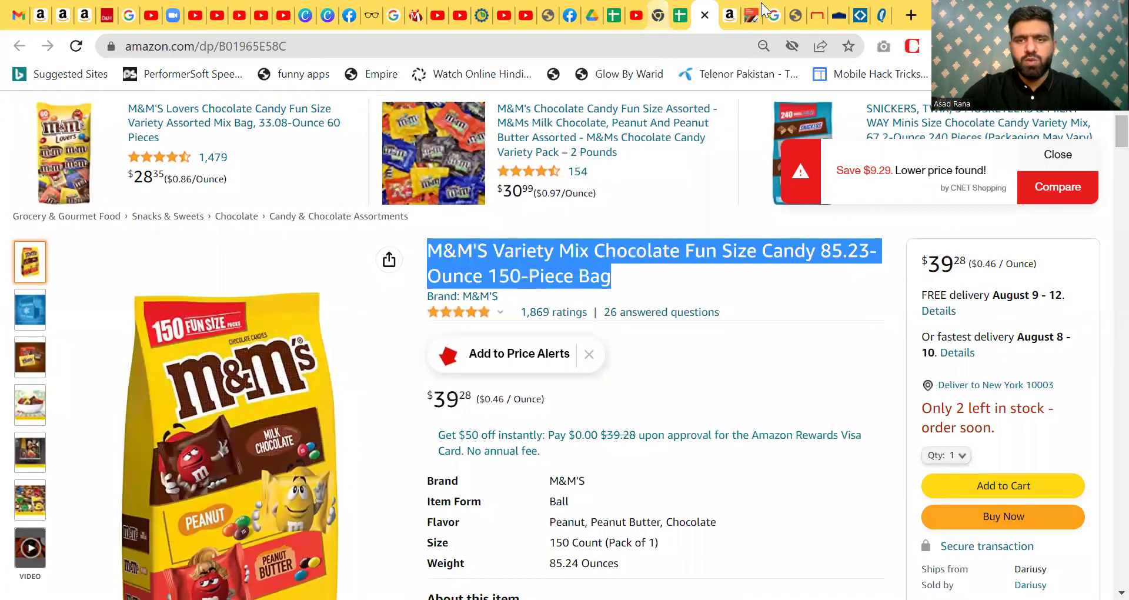
left_click(681, 15)
left_click(455, 270)
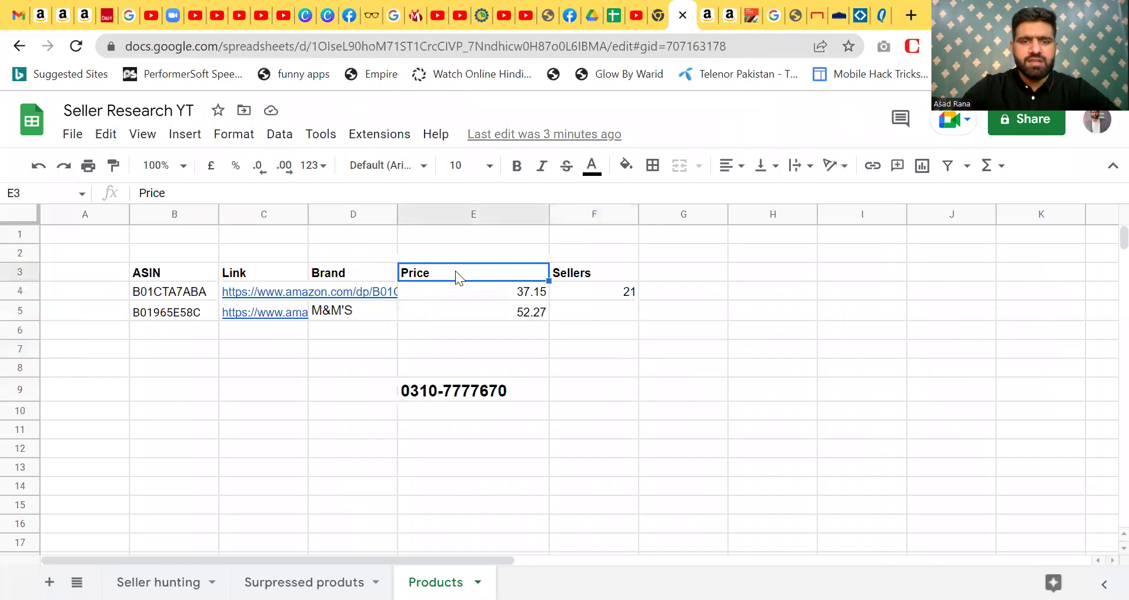
left_click(432, 391)
- Move the phone number down to E14 and type 'Helpline' beside it in D14
key("ctrl+c")
key("Down")
key("Down")
key("Down")
key("Down")
key("Down")
key("ctrl+v")
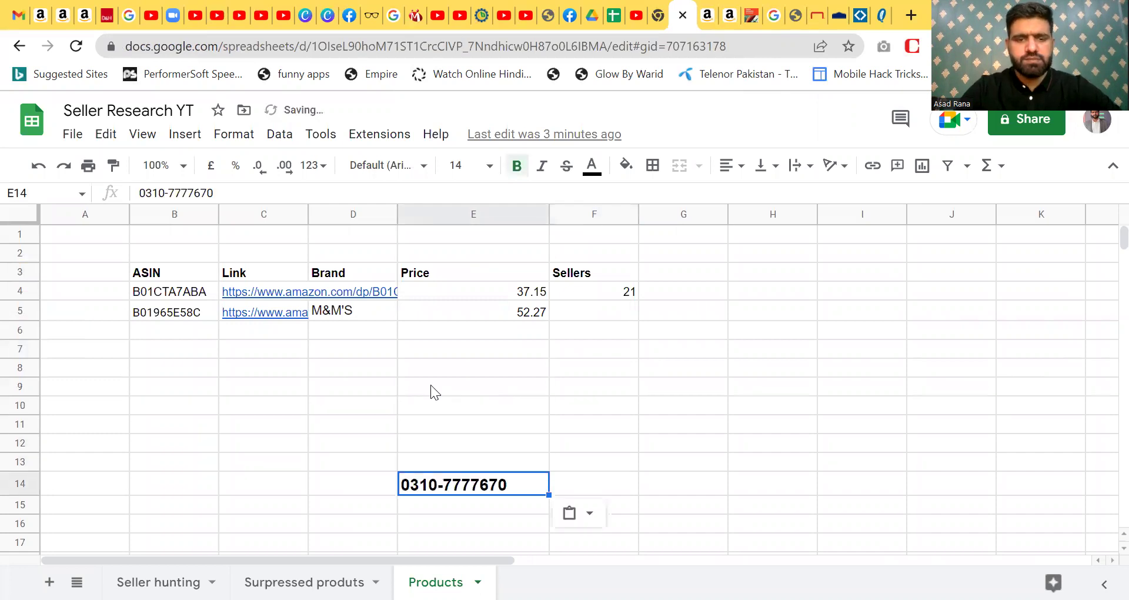
key("Left")
type("Helpline")
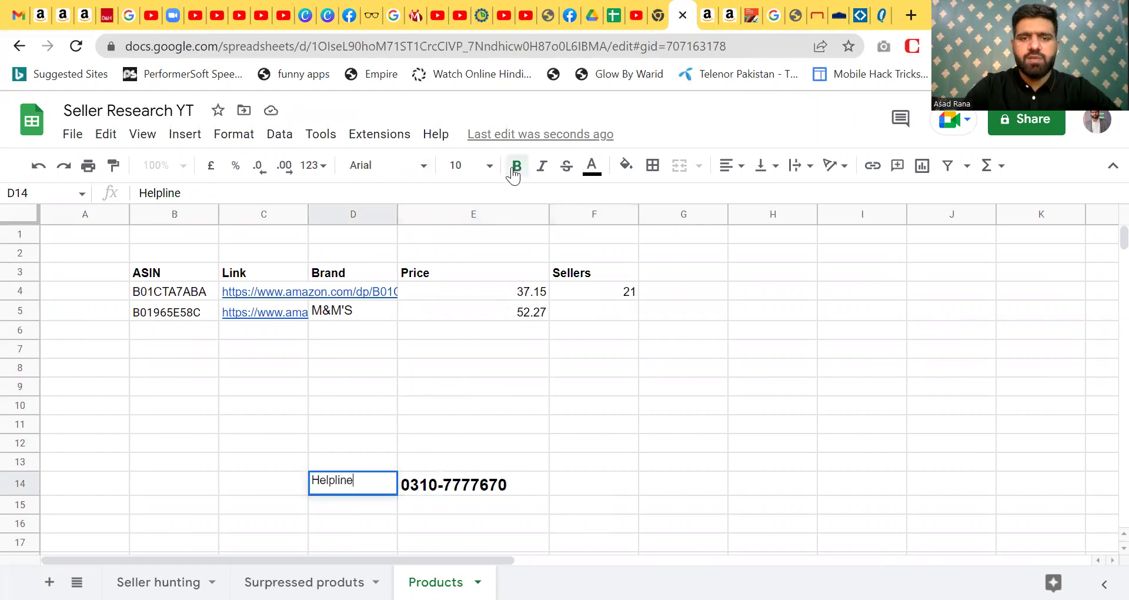
- Make the Helpline label bold at font size 12
left_click_drag(366, 479, 283, 493)
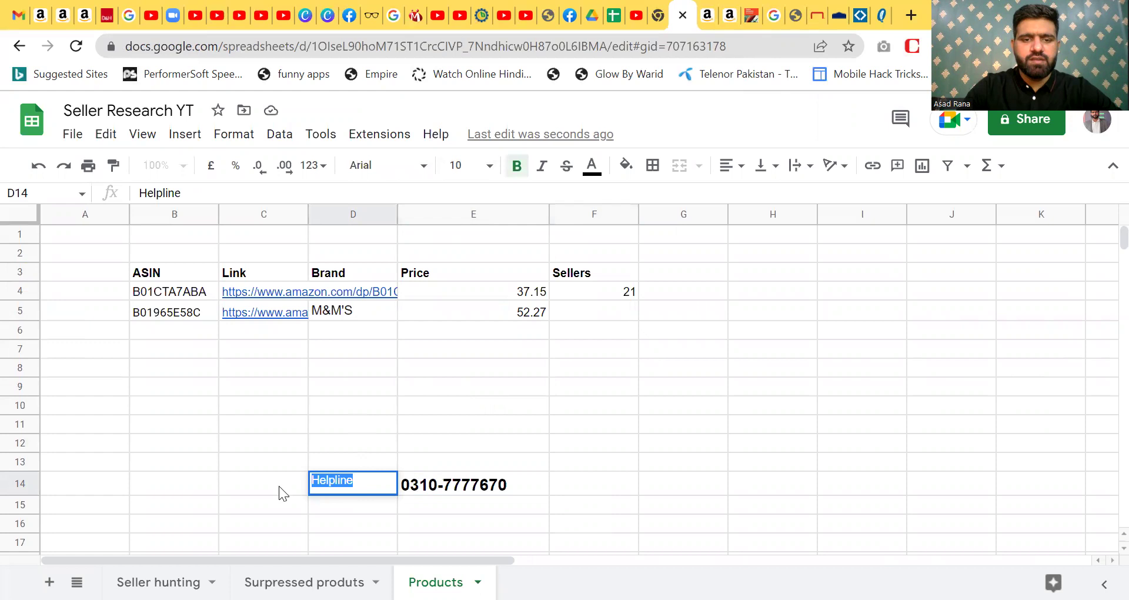
left_click(517, 167)
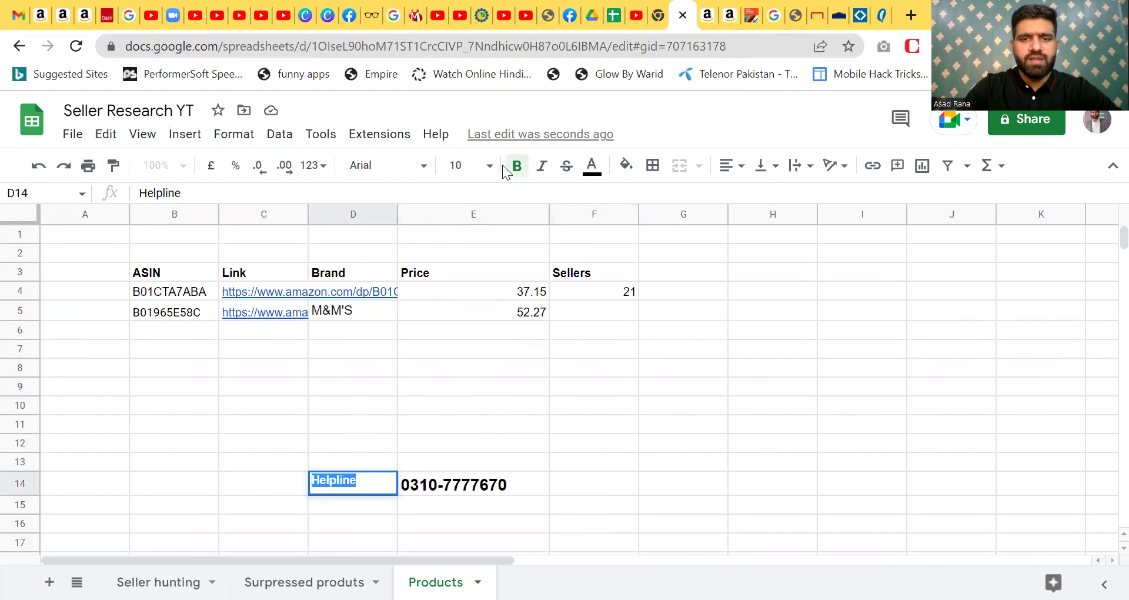
left_click(489, 166)
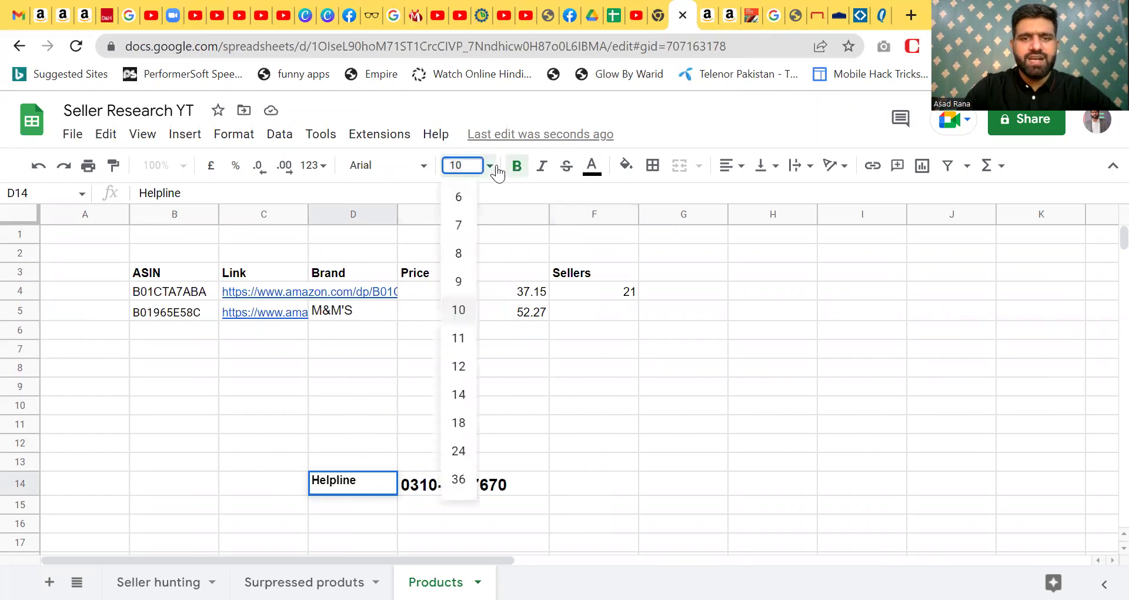
left_click(458, 369)
left_click(604, 365)
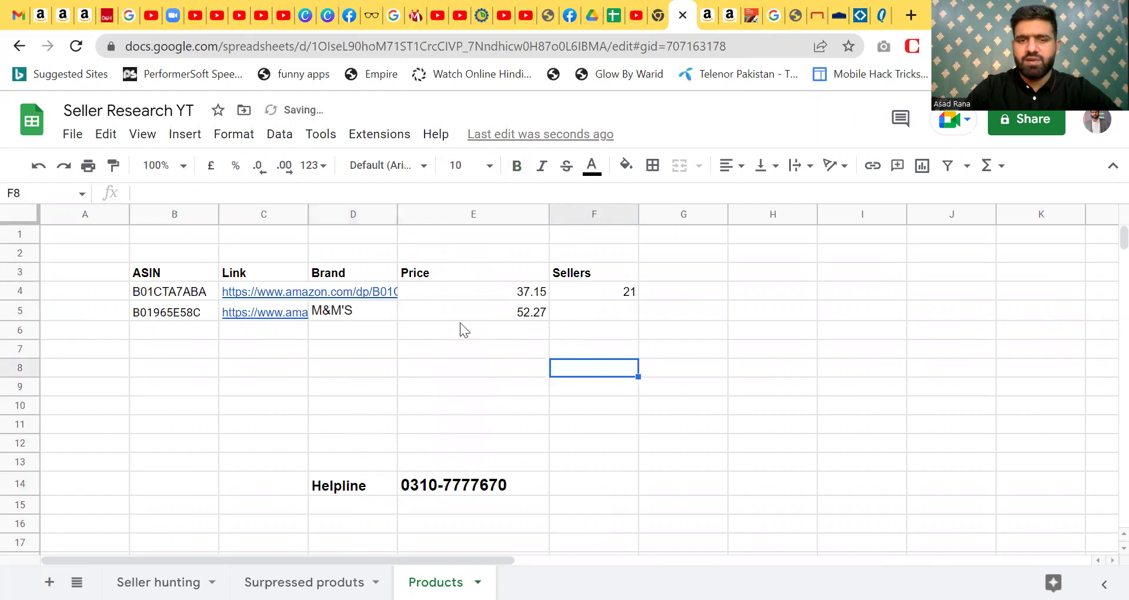
left_click(470, 274)
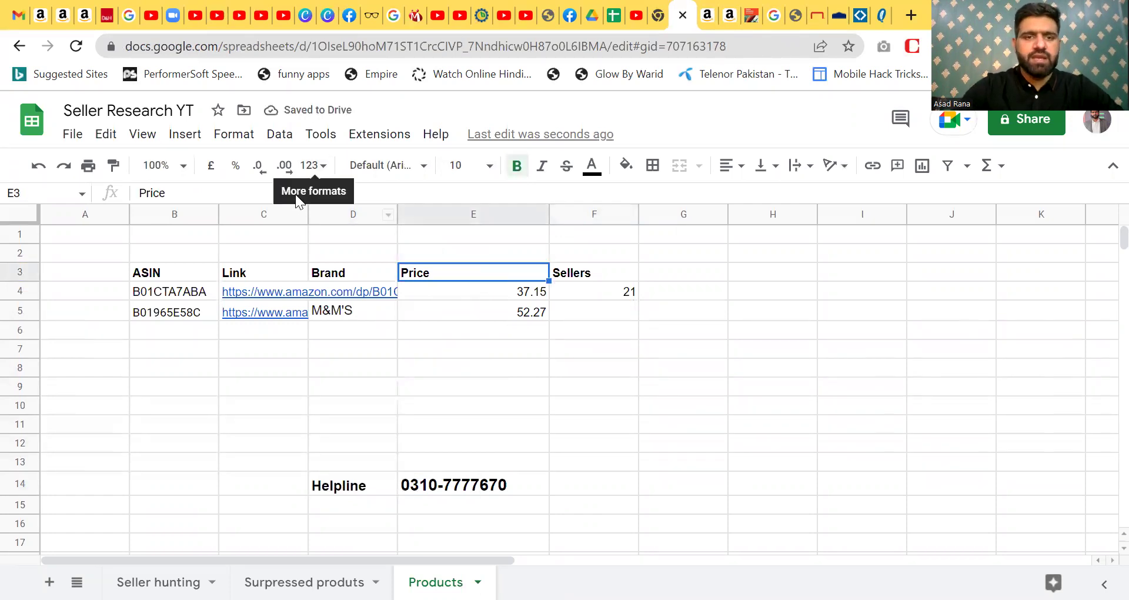
- Rename the E3 header from Price to 'Selling price'
left_click(217, 194)
key("Home")
type("Amz")
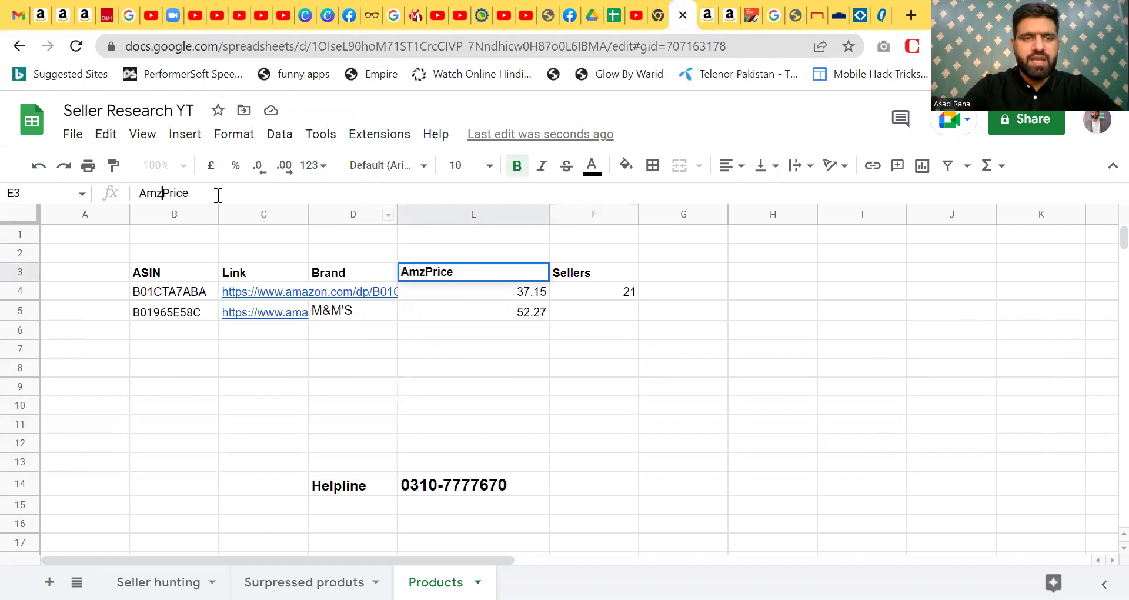
key("ctrl+a")
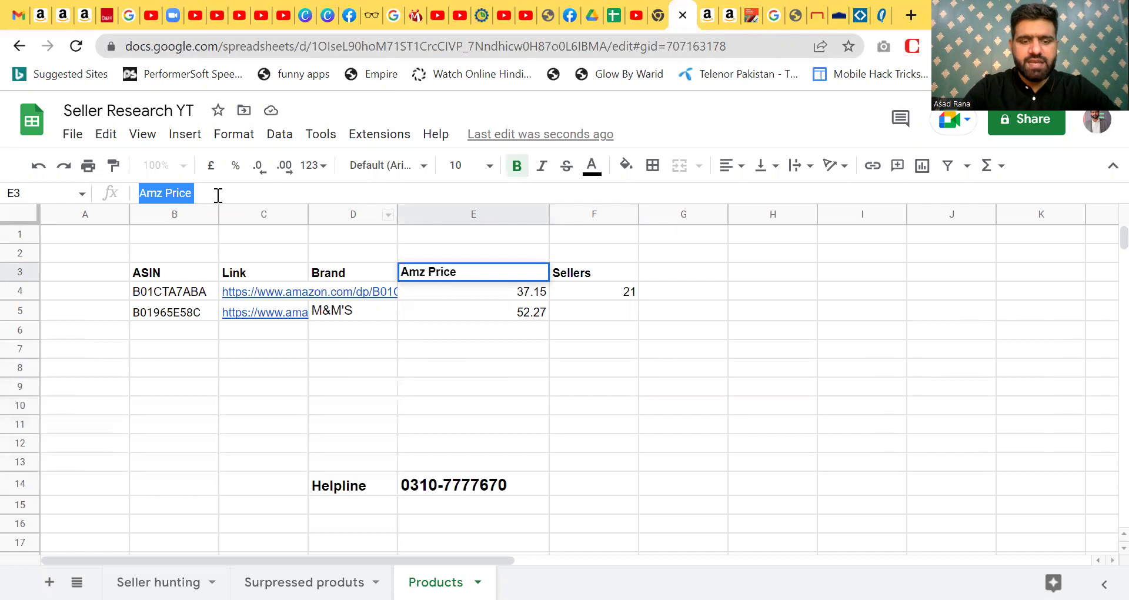
type("Selling price")
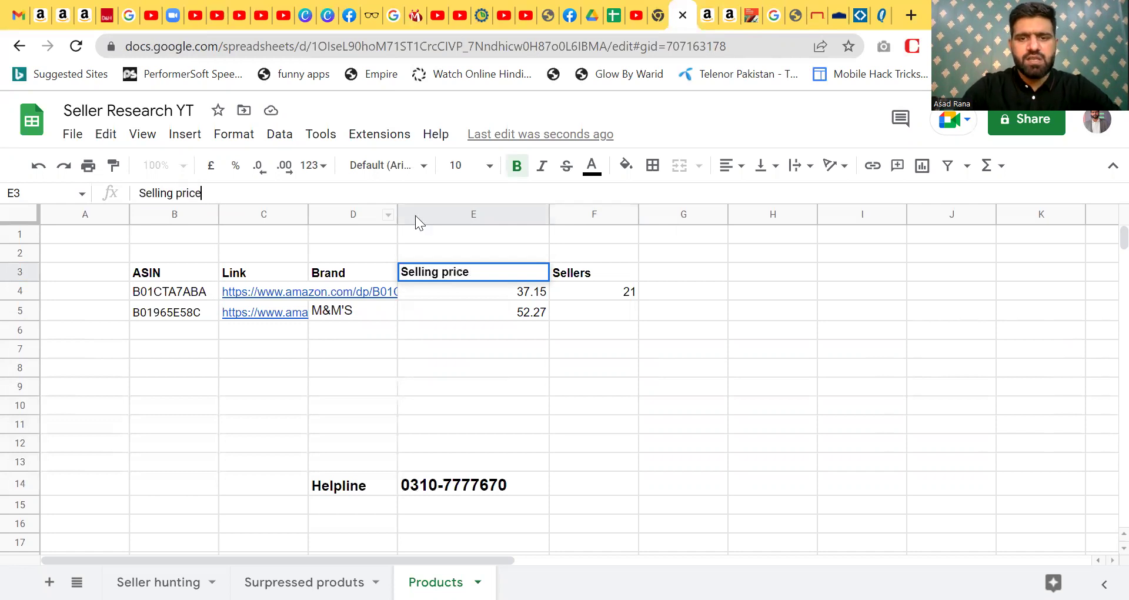
left_click(586, 271)
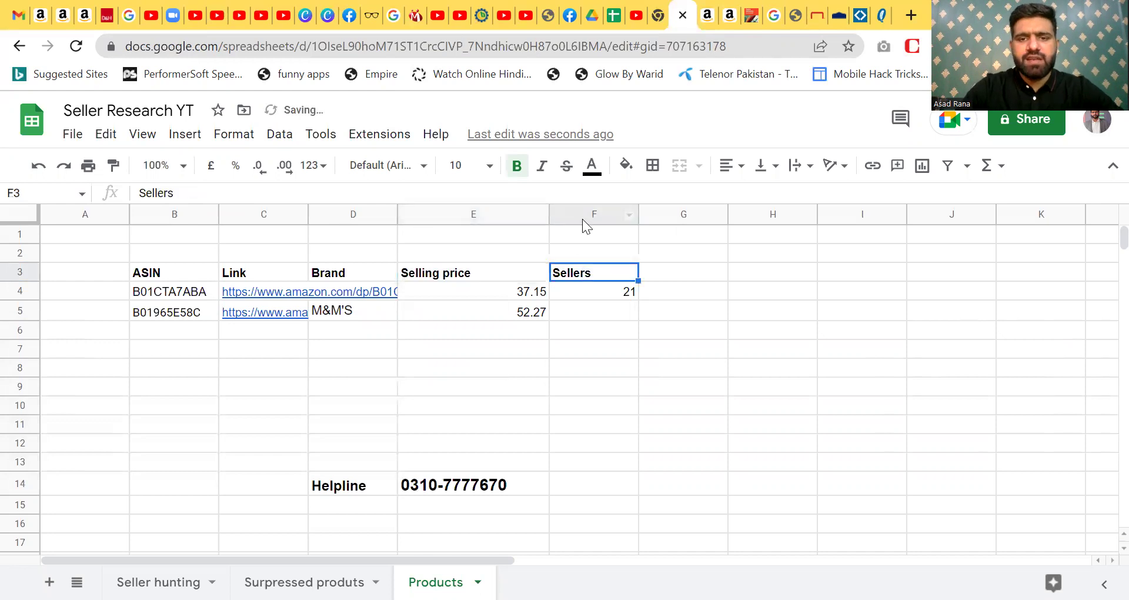
- Drag the Sellers column left so it sits before Selling price
left_click_drag(583, 220, 495, 215)
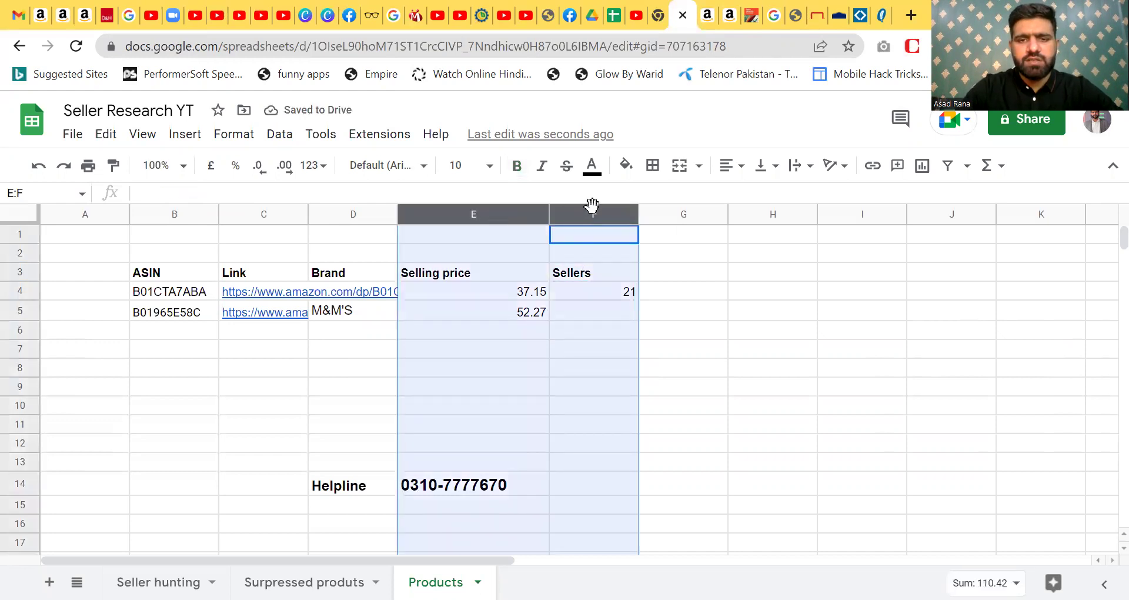
left_click(601, 242)
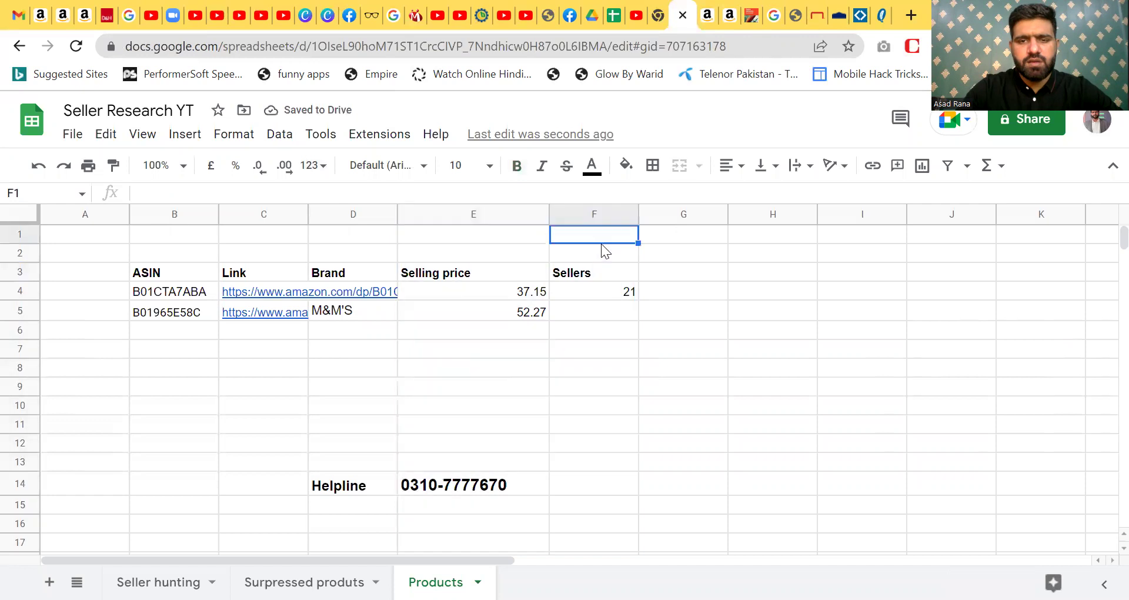
left_click(590, 215)
left_click_drag(587, 215, 439, 219)
left_click(607, 328)
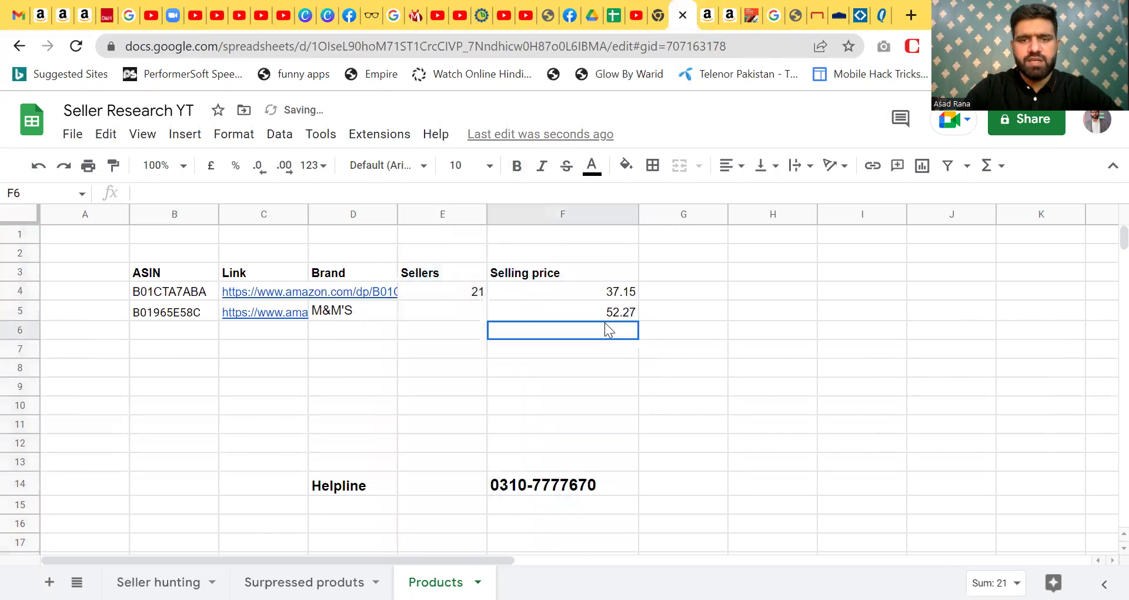
left_click(691, 275)
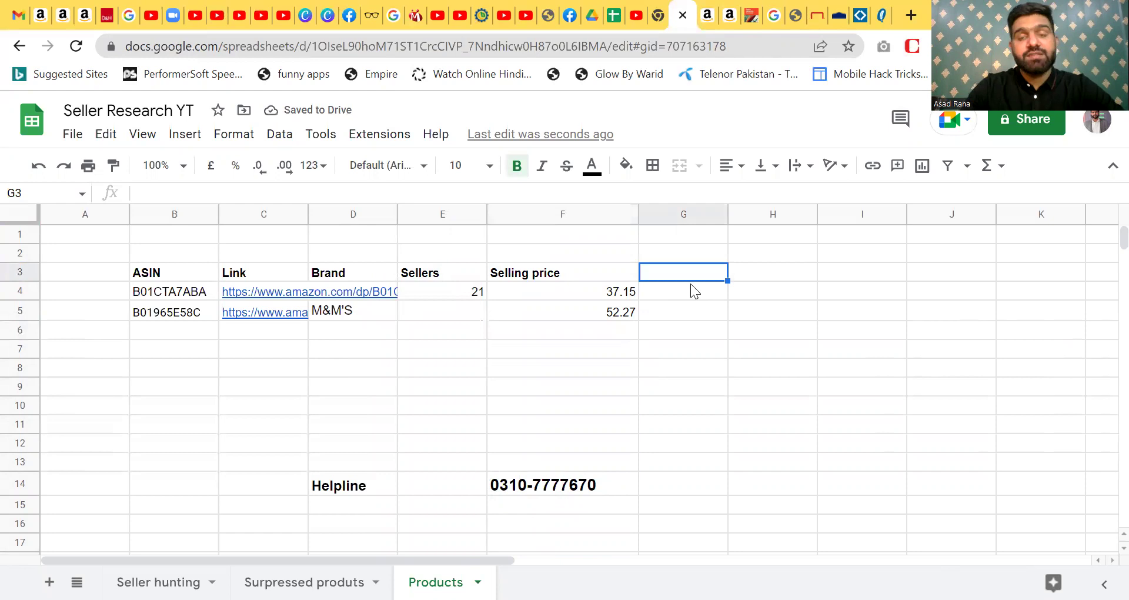
- Enter the header 'Suplier' in G3
type("Suplier")
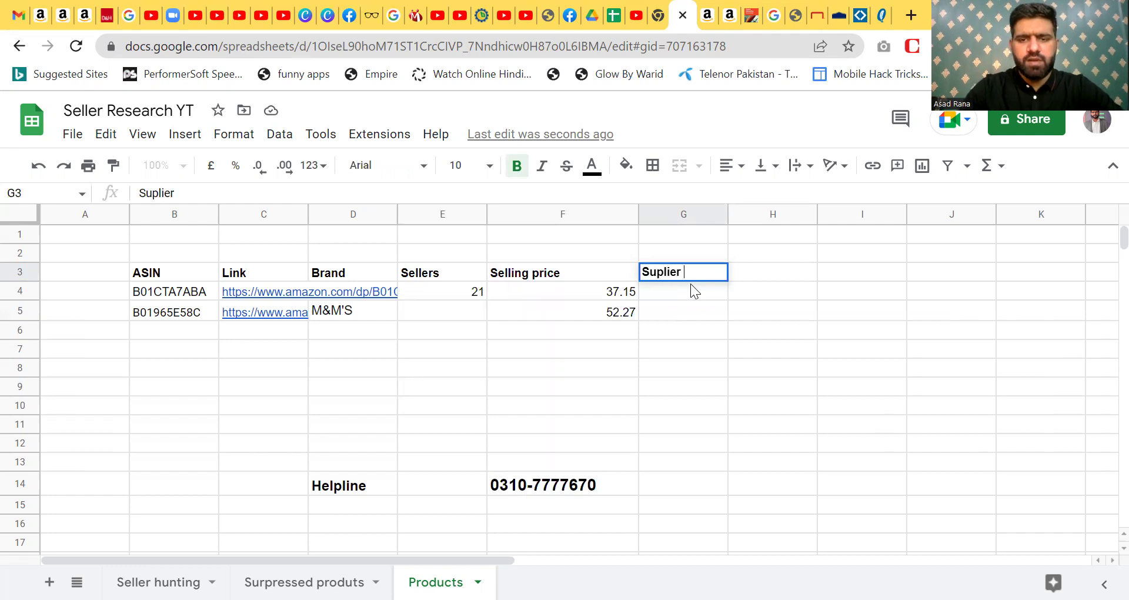
key("Return")
- Enter the header 'cost price' in H3
key("Up")
key("Right")
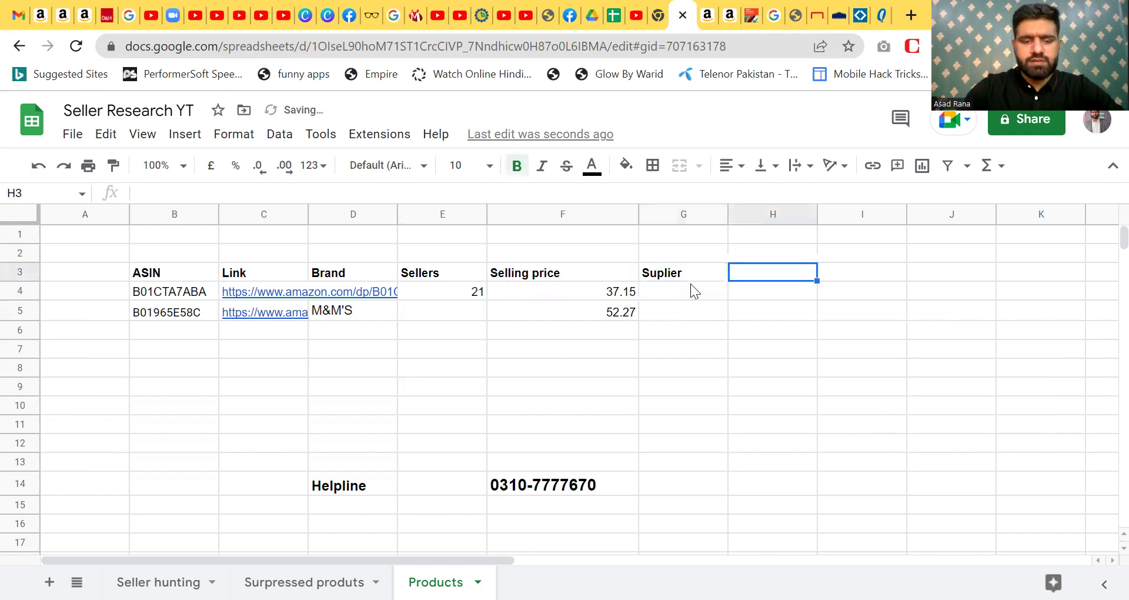
type("Pr")
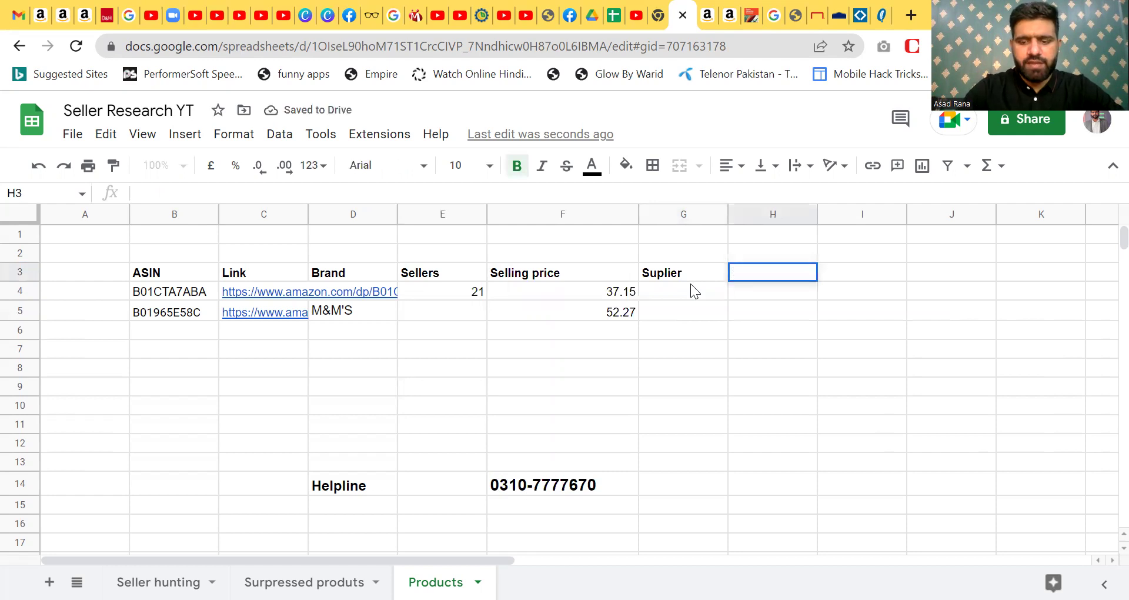
type("ice")
key("BackSpace")
key("BackSpace")
key("BackSpace")
key("BackSpace")
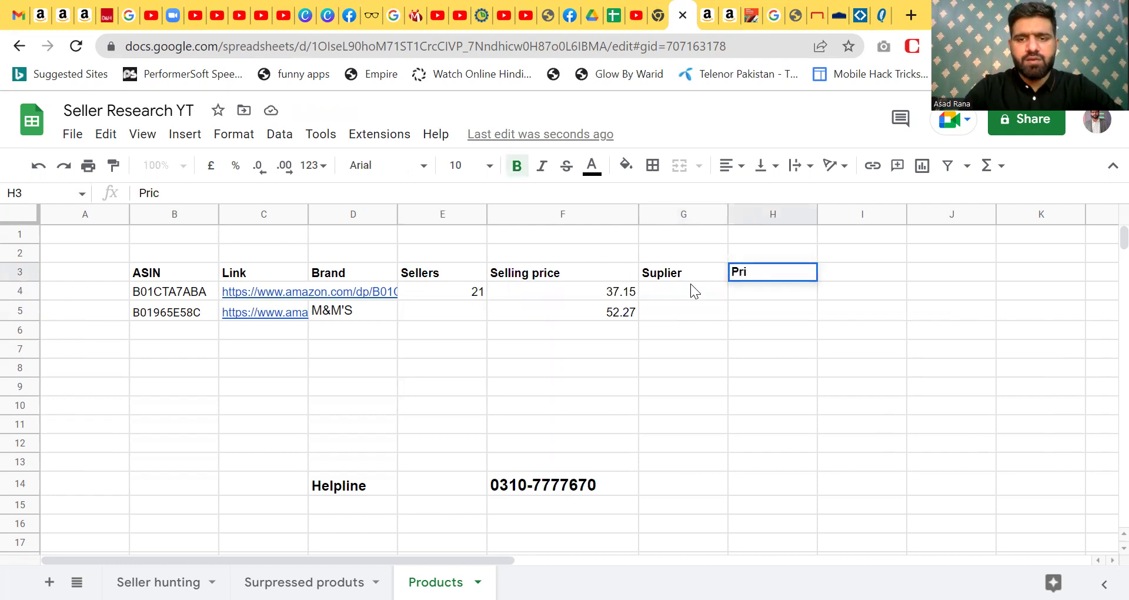
key("BackSpace")
type("cost")
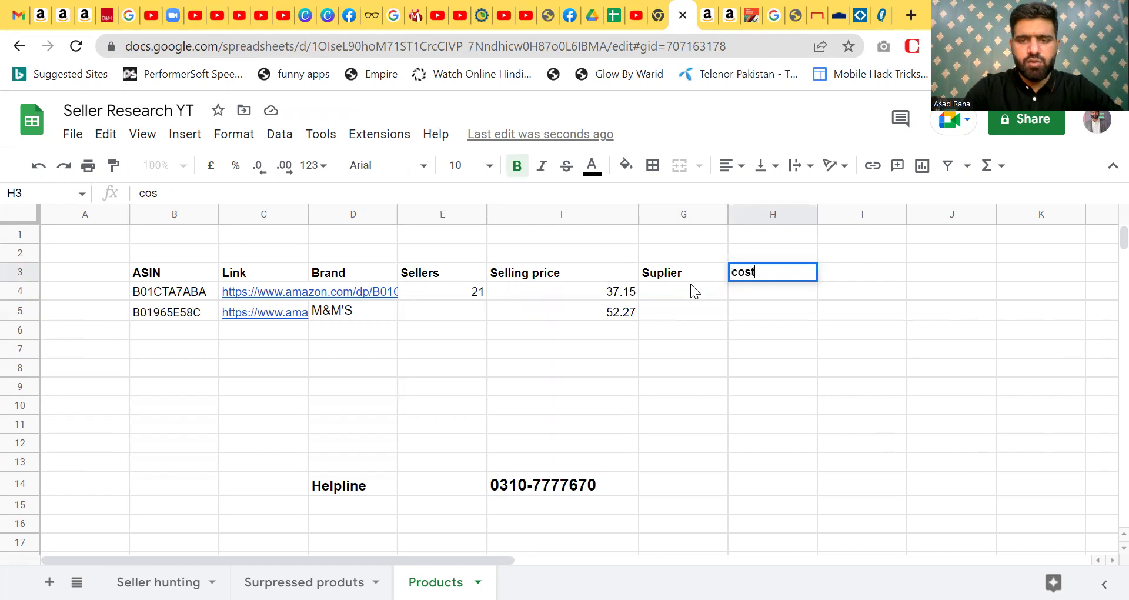
type(" price")
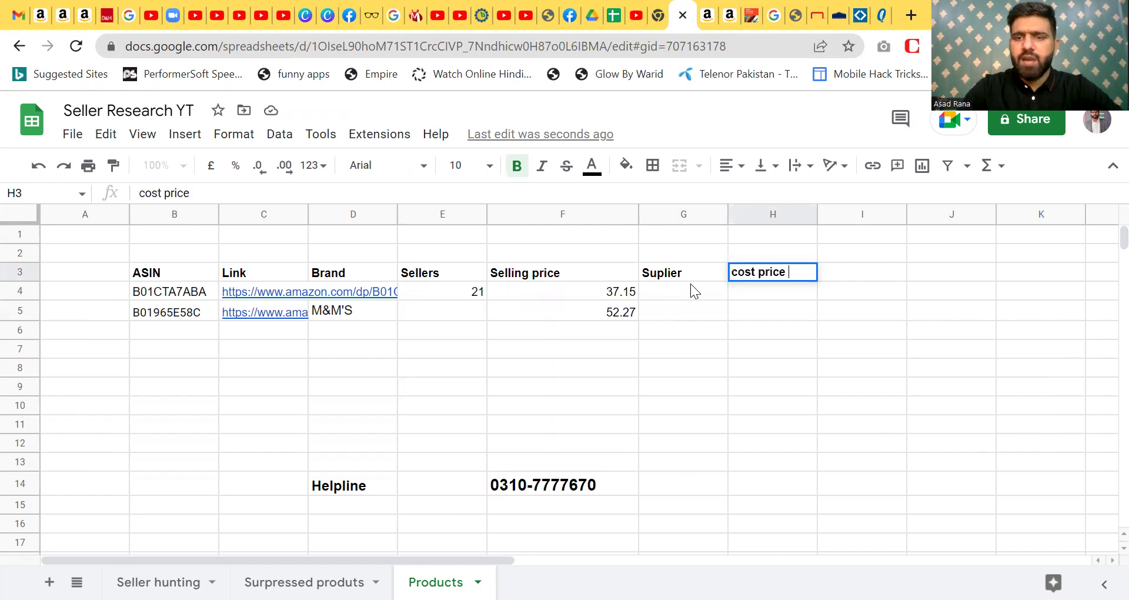
key("Return")
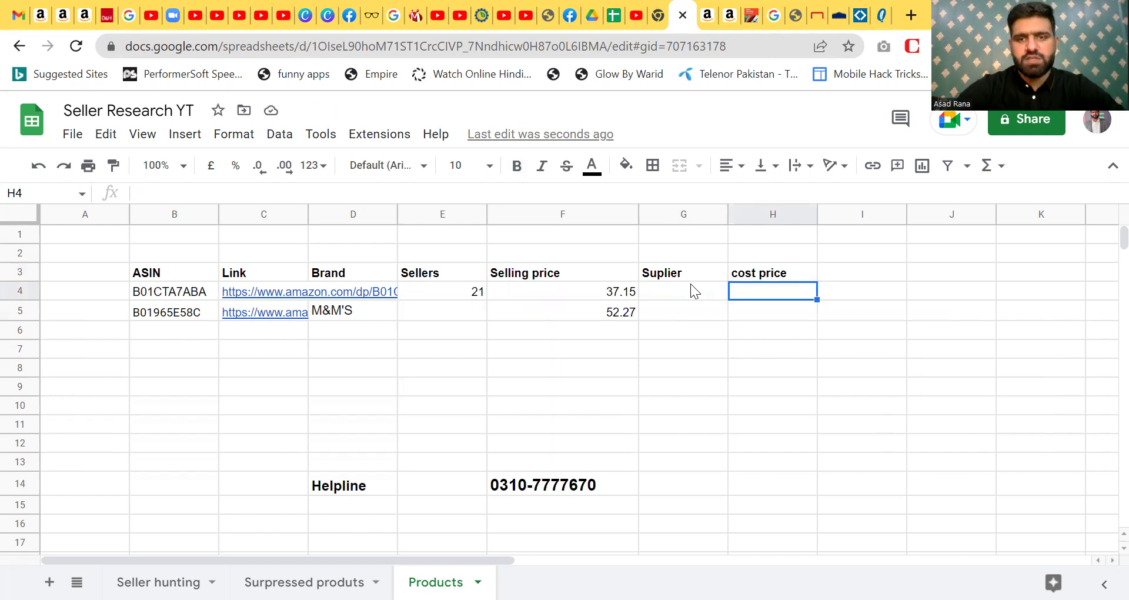
- Copy the Walmart product page URL and paste it into G4
left_click(661, 295)
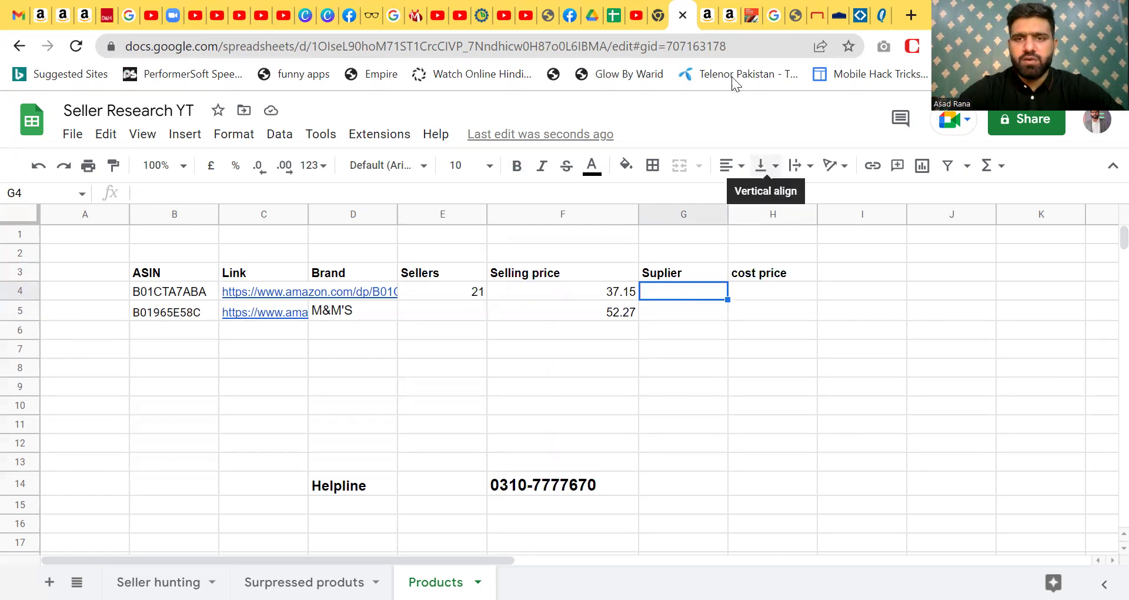
left_click(795, 16)
left_click(565, 44)
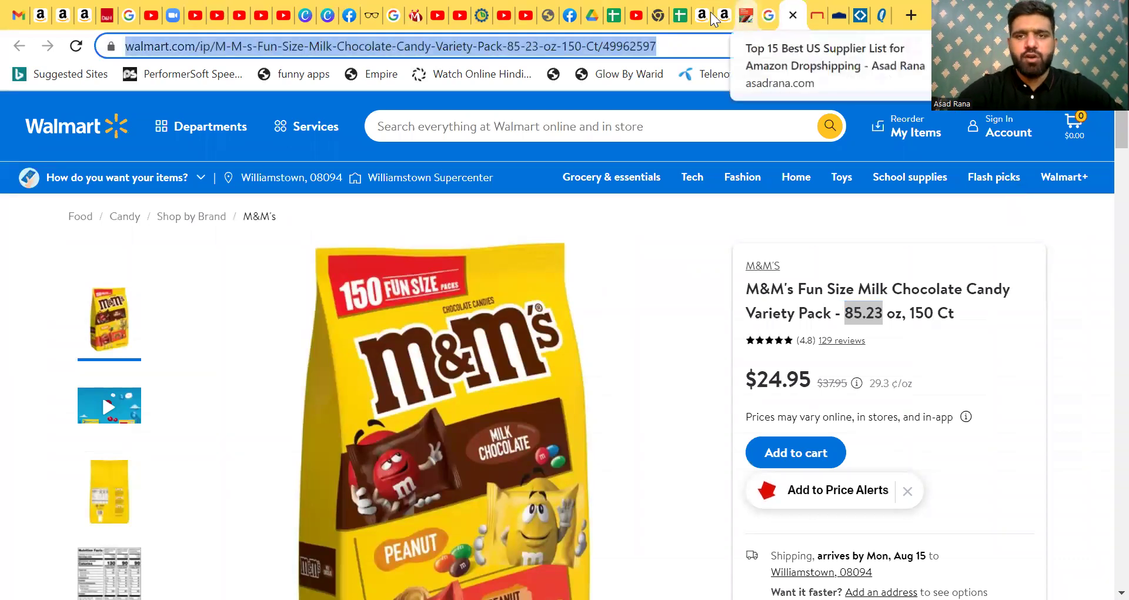
left_click(683, 15)
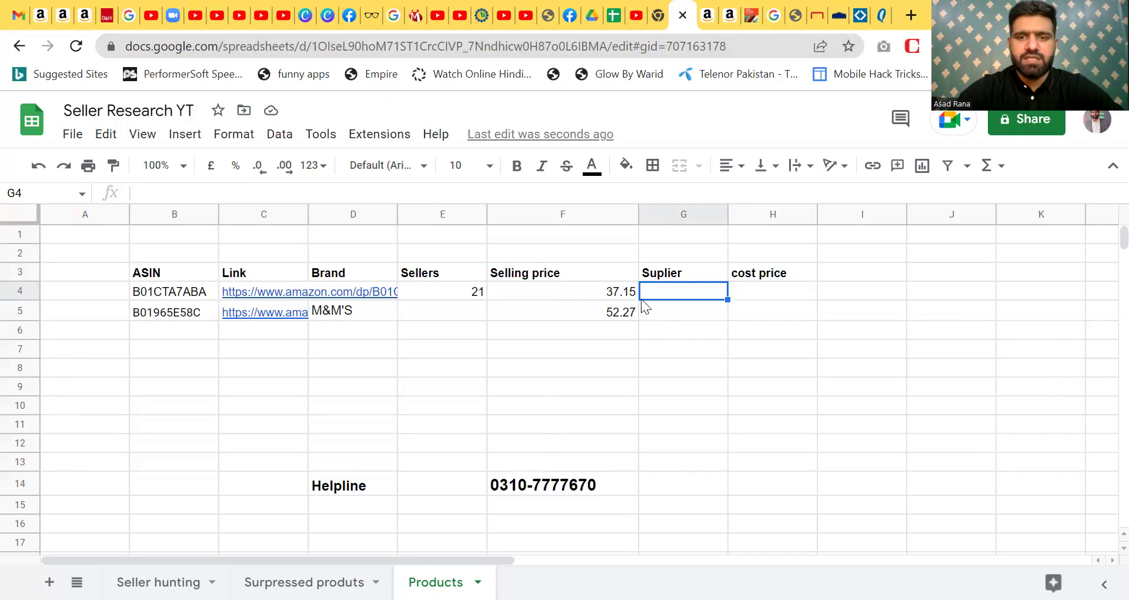
double_click(696, 288)
key("ctrl+v")
key("Return")
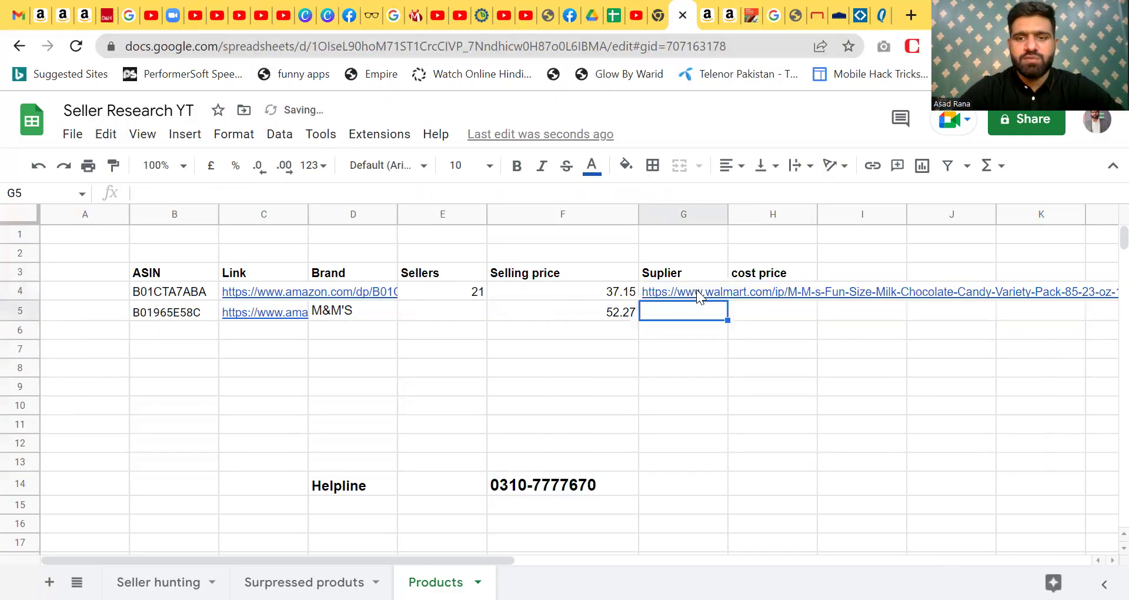
- Move the Walmart link from G4 down to the M&M'S row in G5
key("Up")
key("Right")
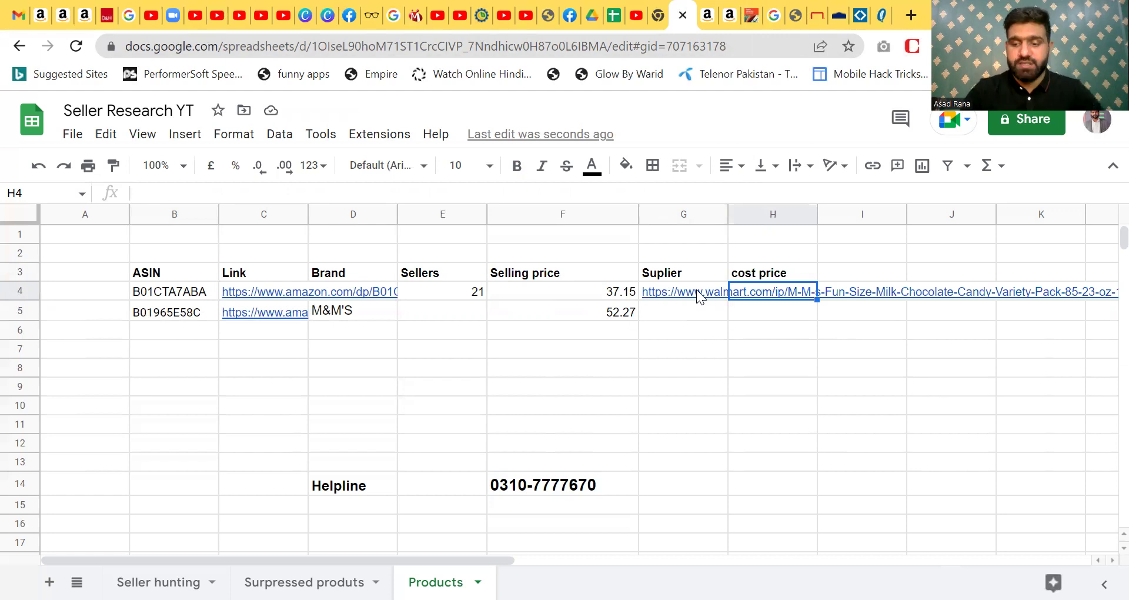
key("Right")
key("Left")
key("Left")
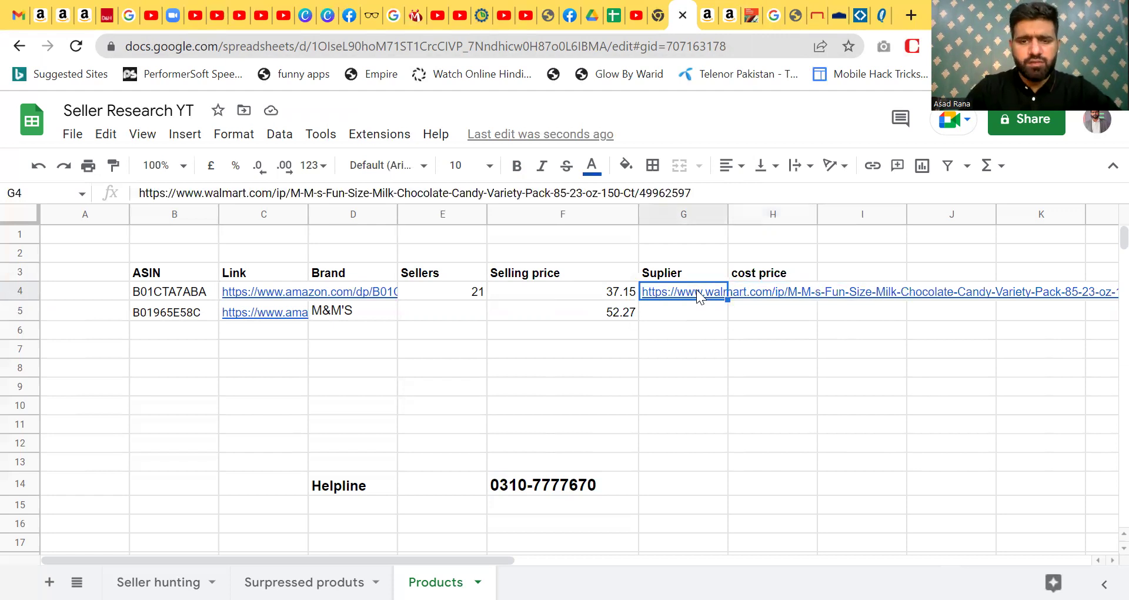
key("ctrl+c")
key("Down")
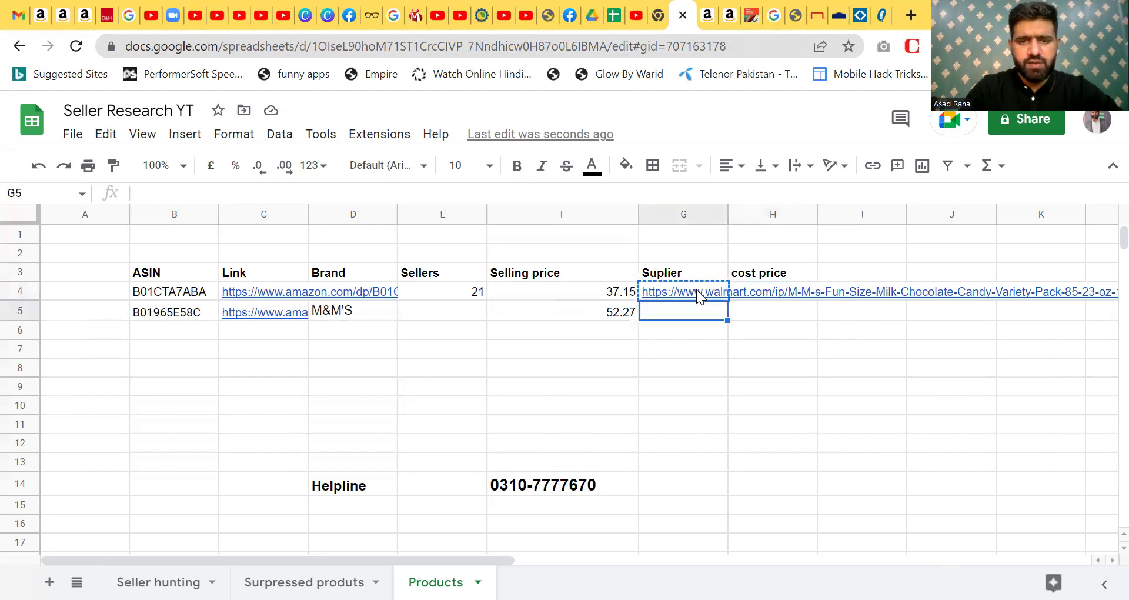
key("ctrl+v")
key("Right")
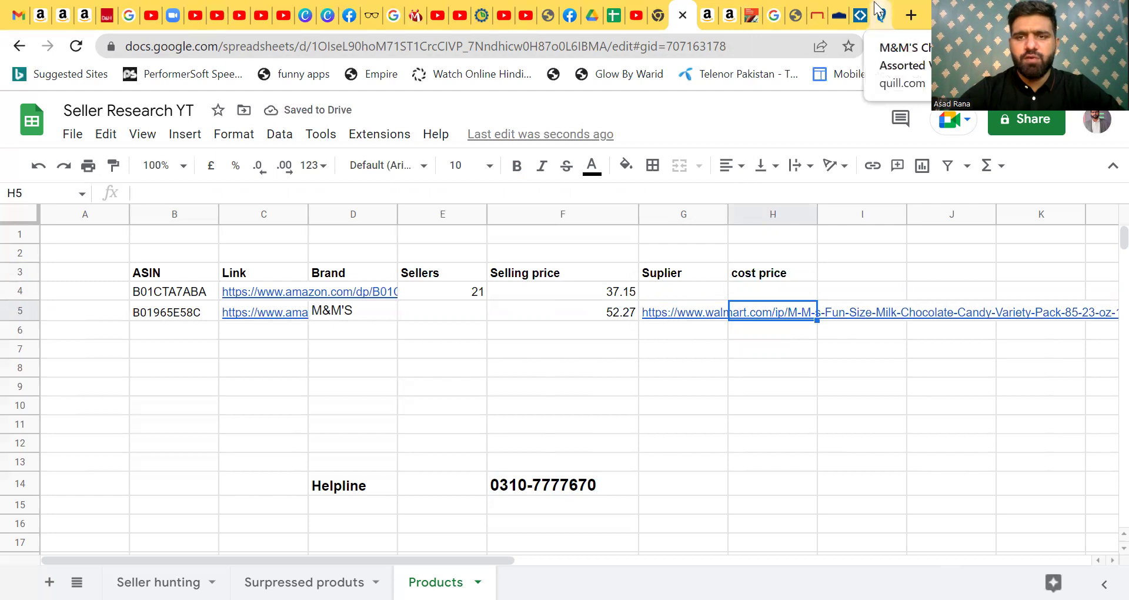
- Check Walmart's price and enter 24.95 as the cost price in H5
left_click(796, 11)
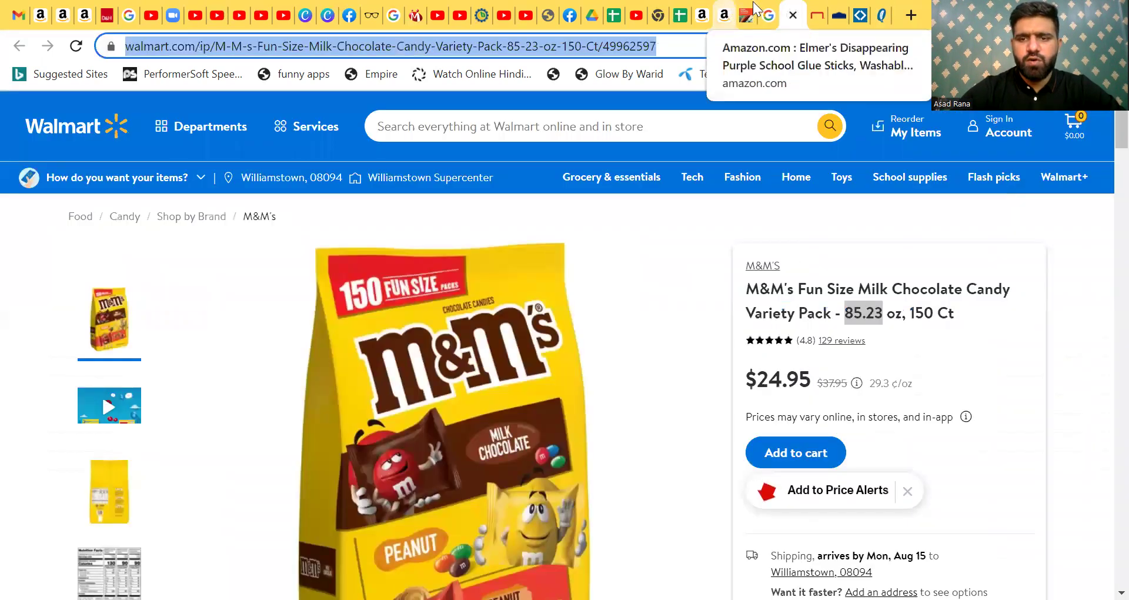
left_click(685, 11)
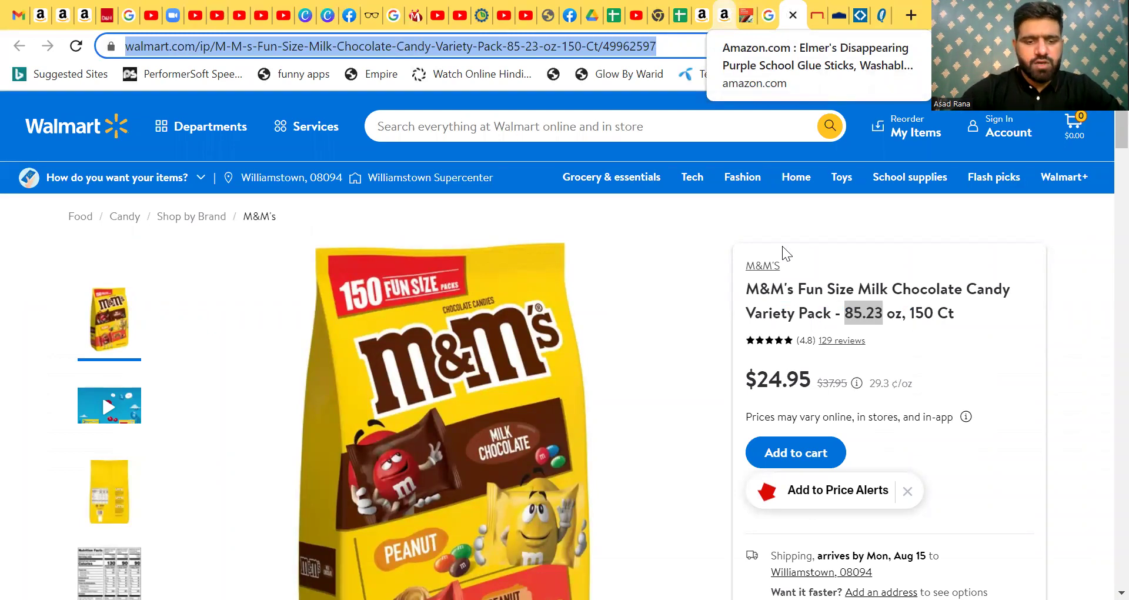
type("24.95")
key("Return")
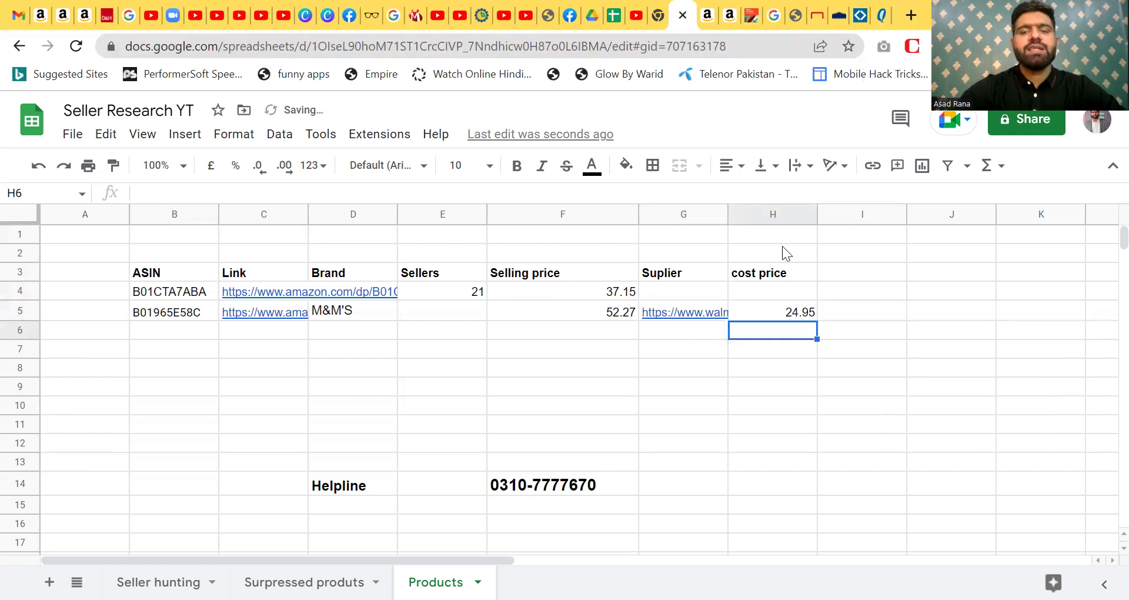
- Insert a new column before Suplier and head it 'Amz Fee' in G3
left_click(665, 213)
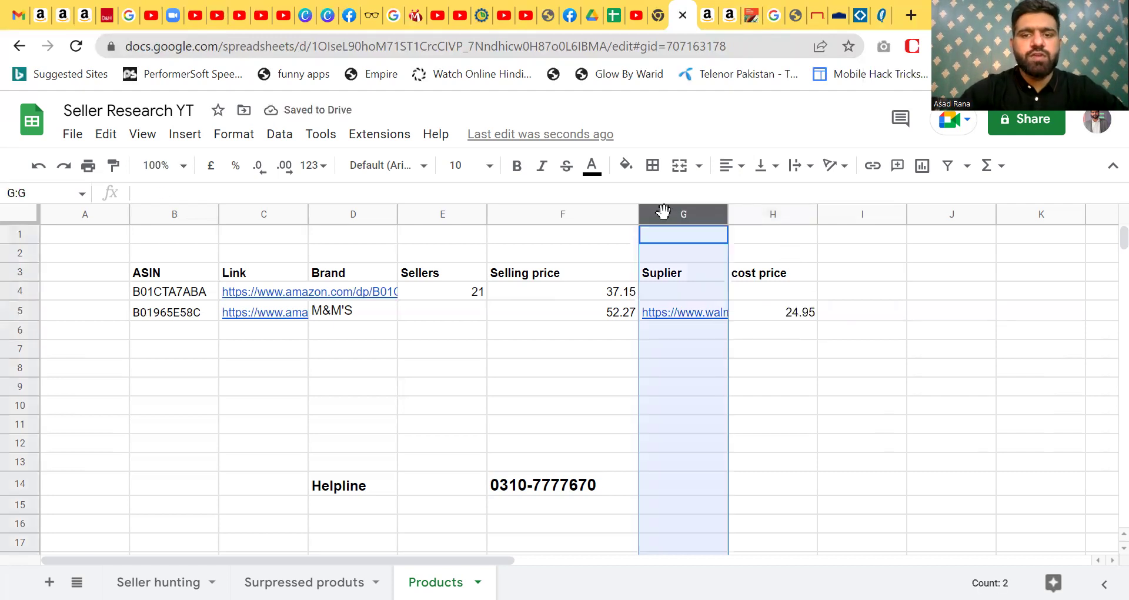
right_click(663, 212)
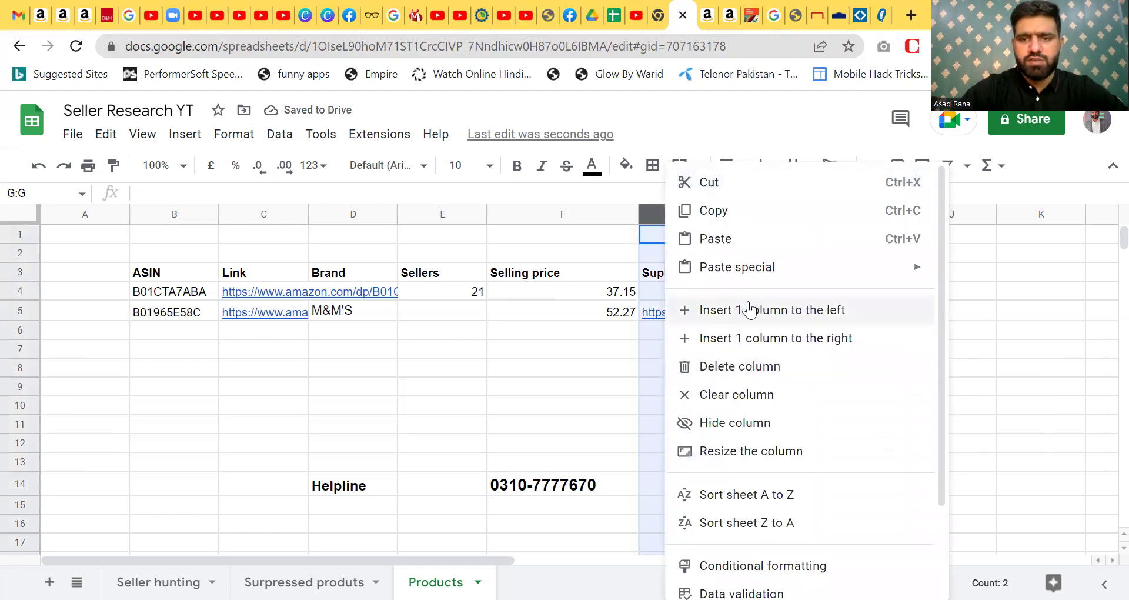
left_click(749, 309)
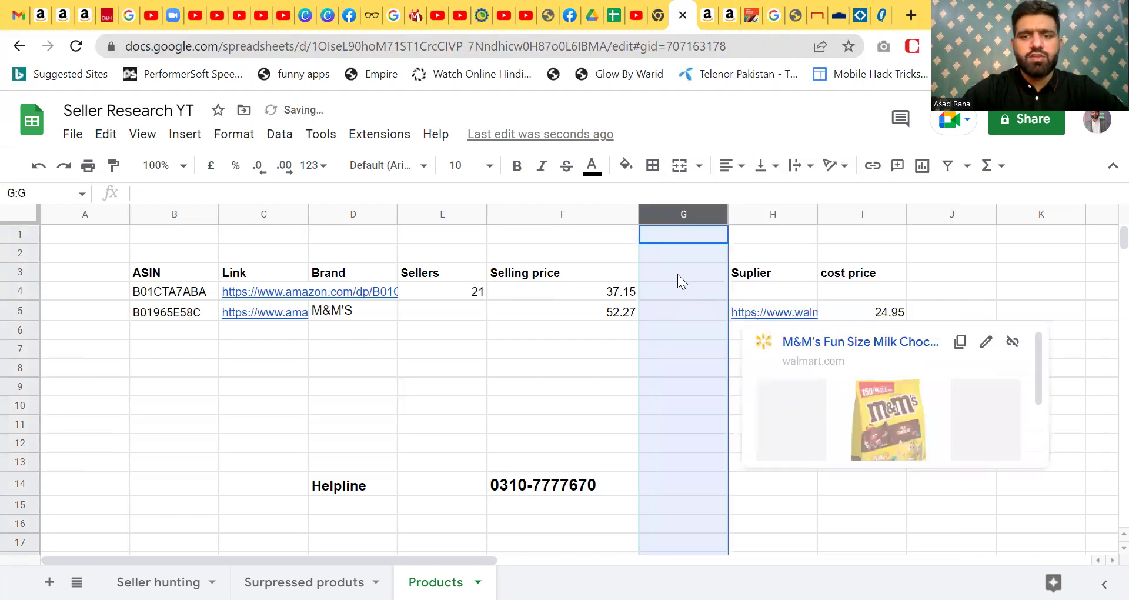
left_click(677, 274)
type("Amz")
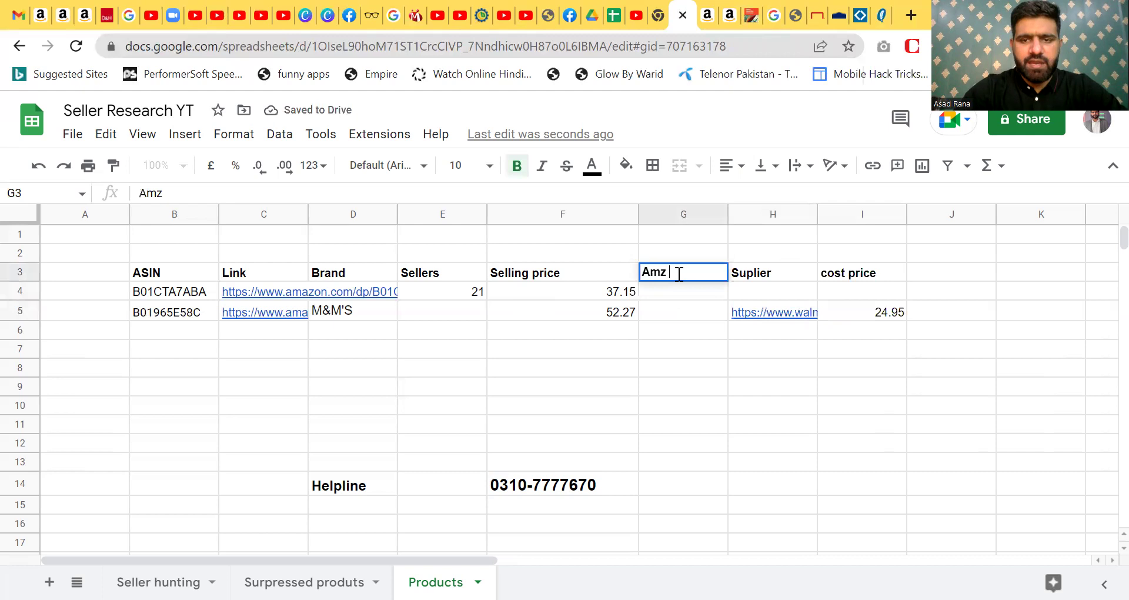
type(" Fee")
key("Return")
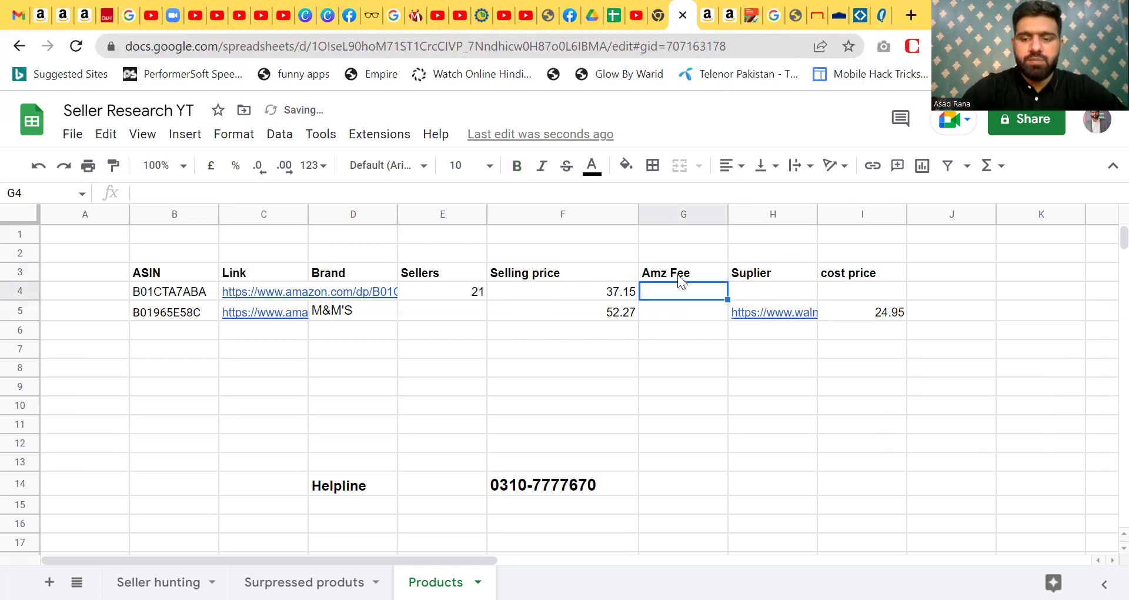
- Enter =F4*15% in G4 and fill the fee formula down to row 12
type("=")
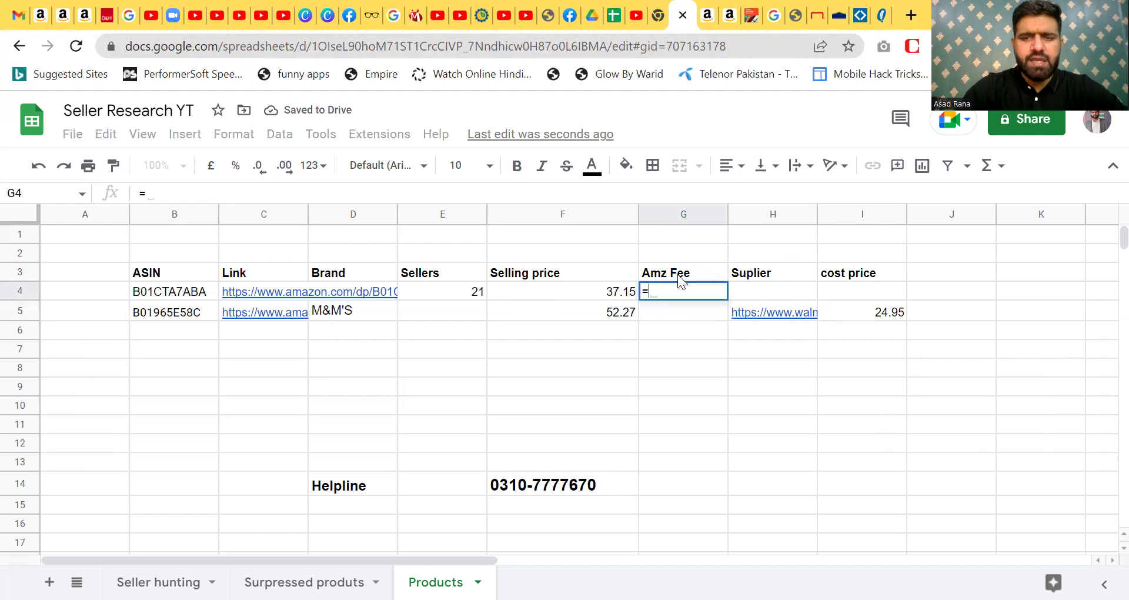
left_click(616, 293)
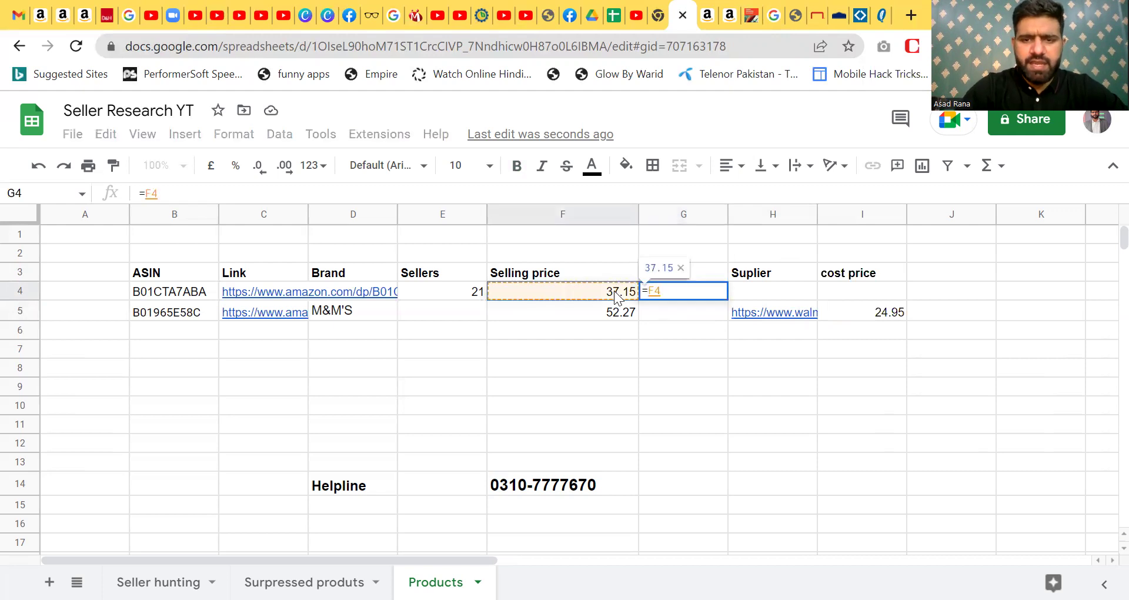
type("*")
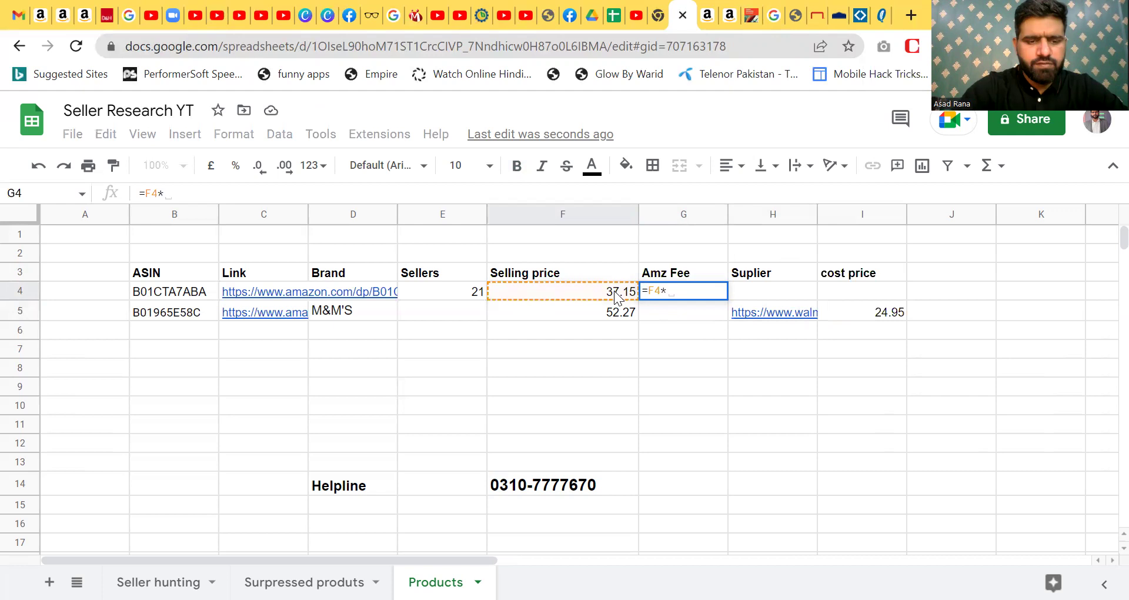
type("15%")
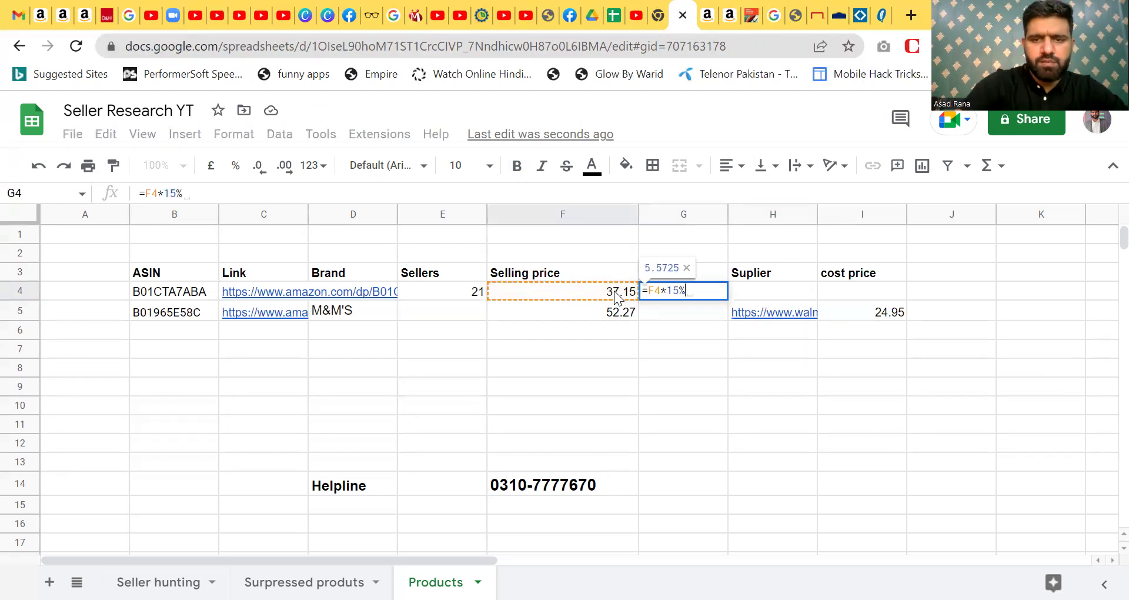
key("Return")
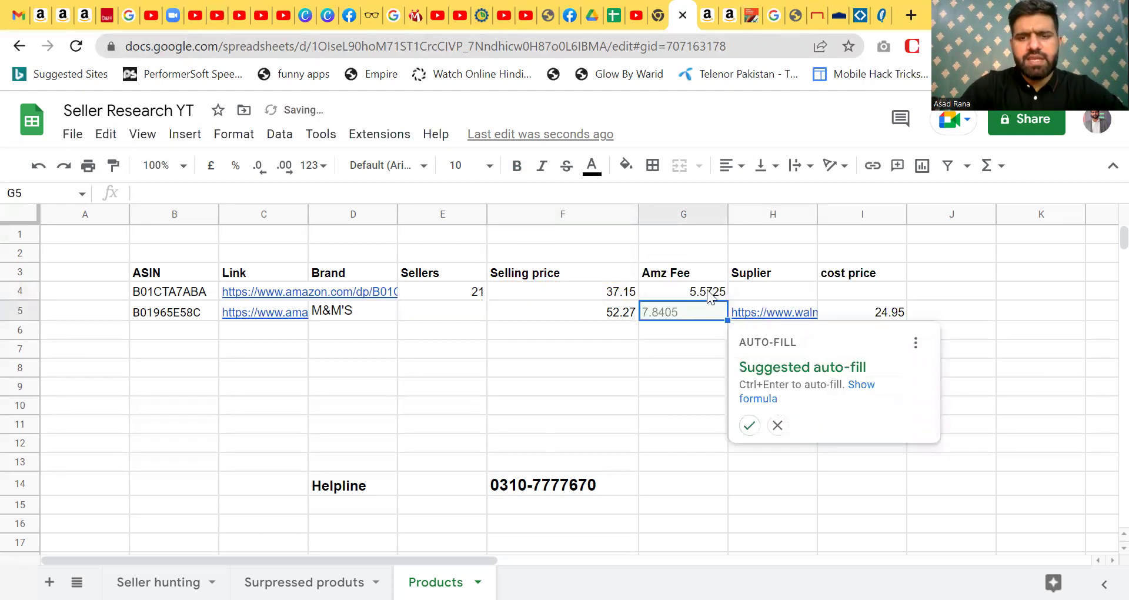
left_click(709, 292)
left_click_drag(727, 301, 731, 449)
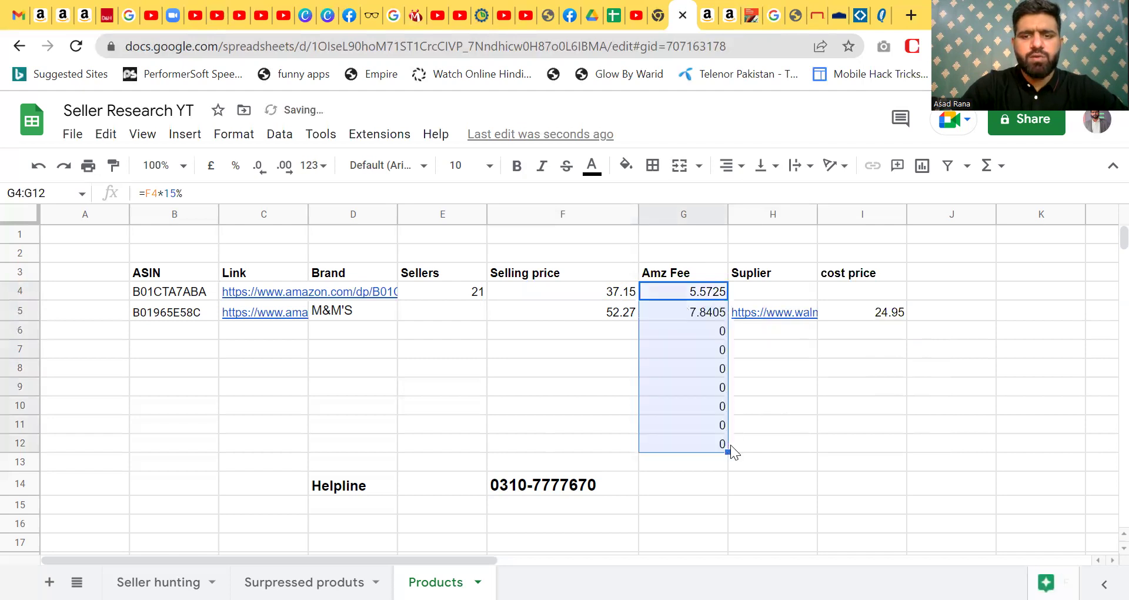
left_click(709, 318)
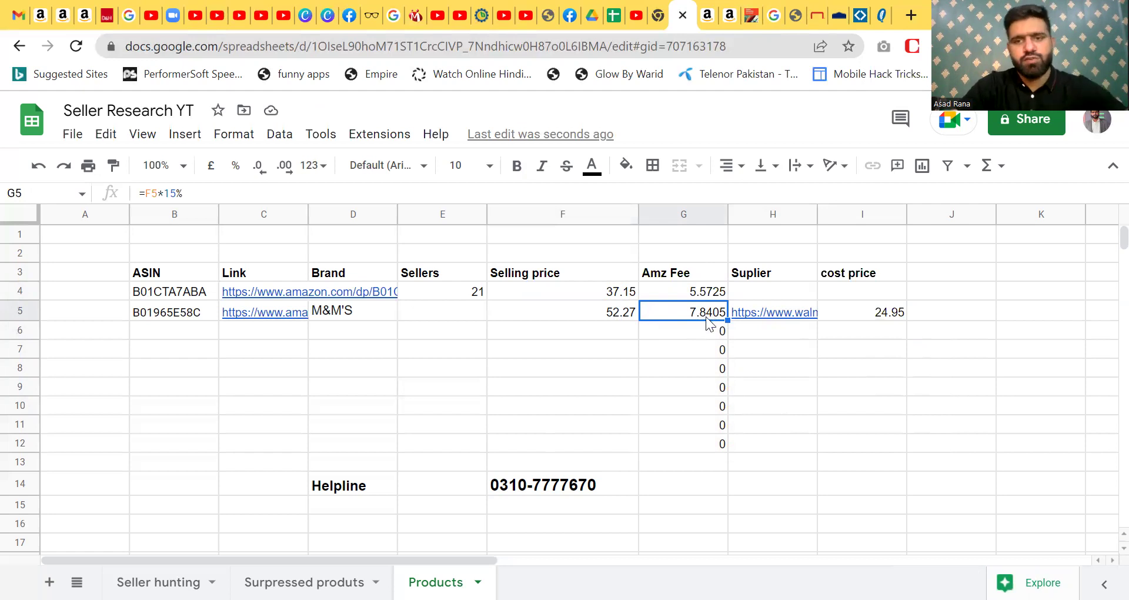
- Add a 'Profit' header in J3 beside the cost price column
left_click(880, 310)
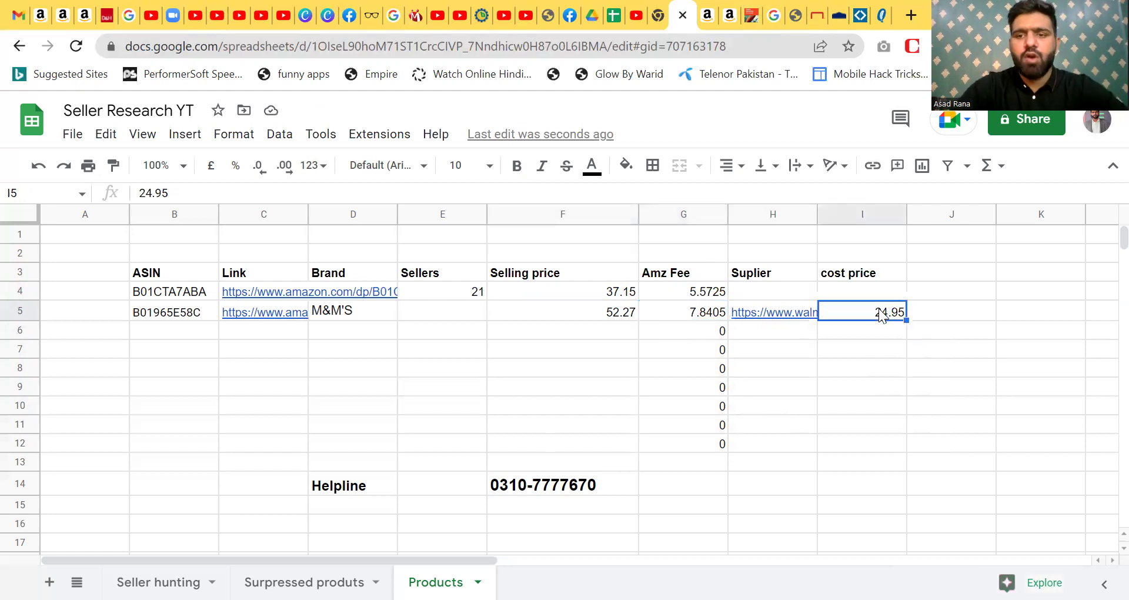
left_click(947, 274)
type("Profit")
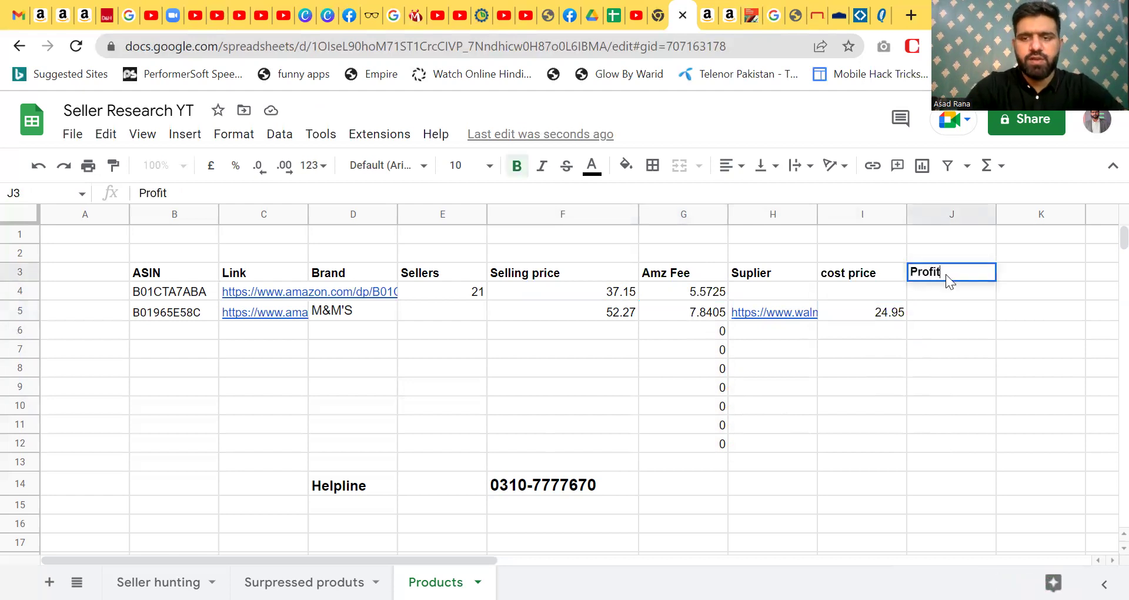
key("Return")
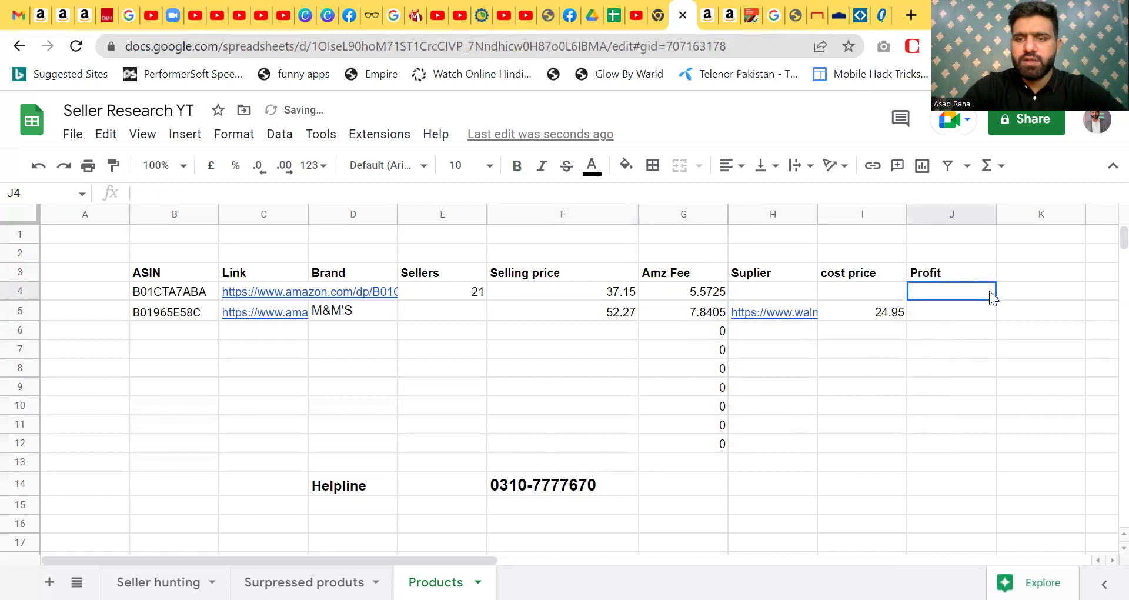
- Enter =(F4+G4)-I4 in J4 and accept the suggested auto-fill down the column
type("=")
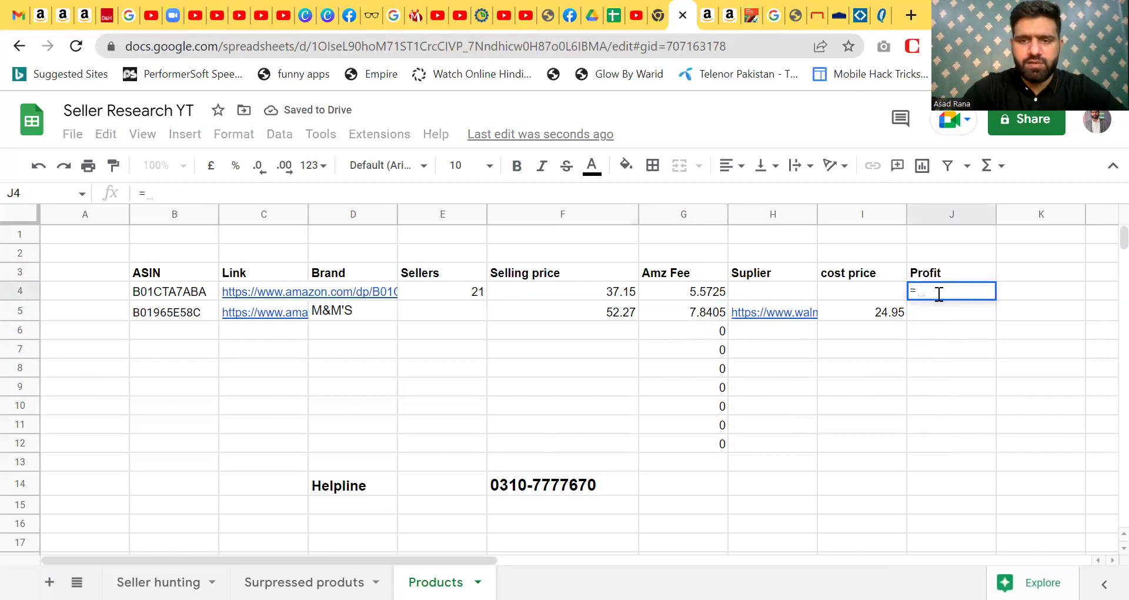
type("(")
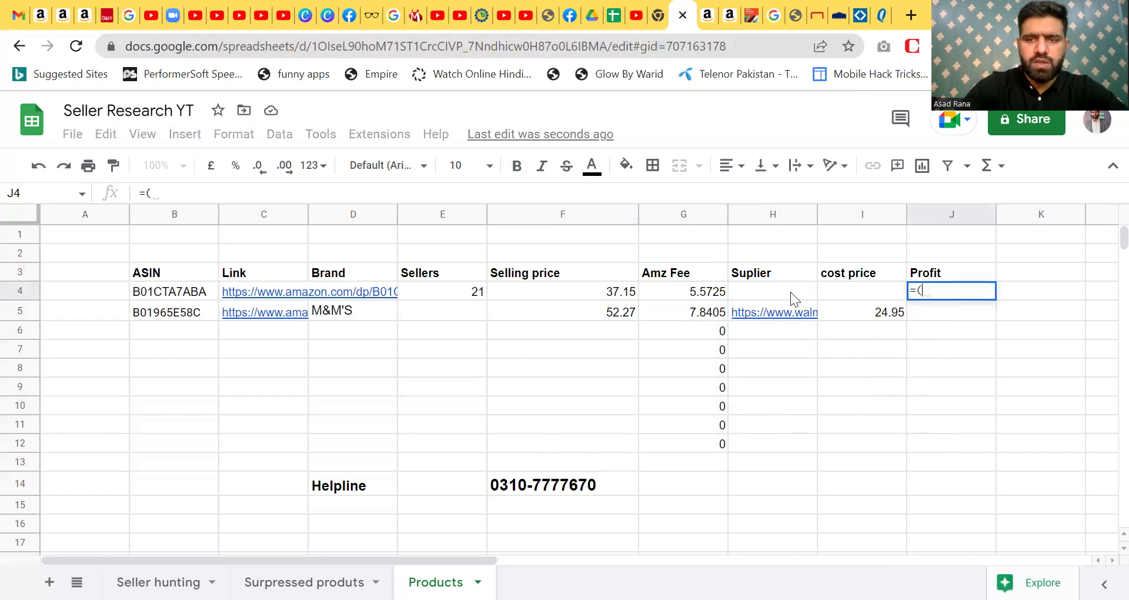
left_click(609, 300)
type("+")
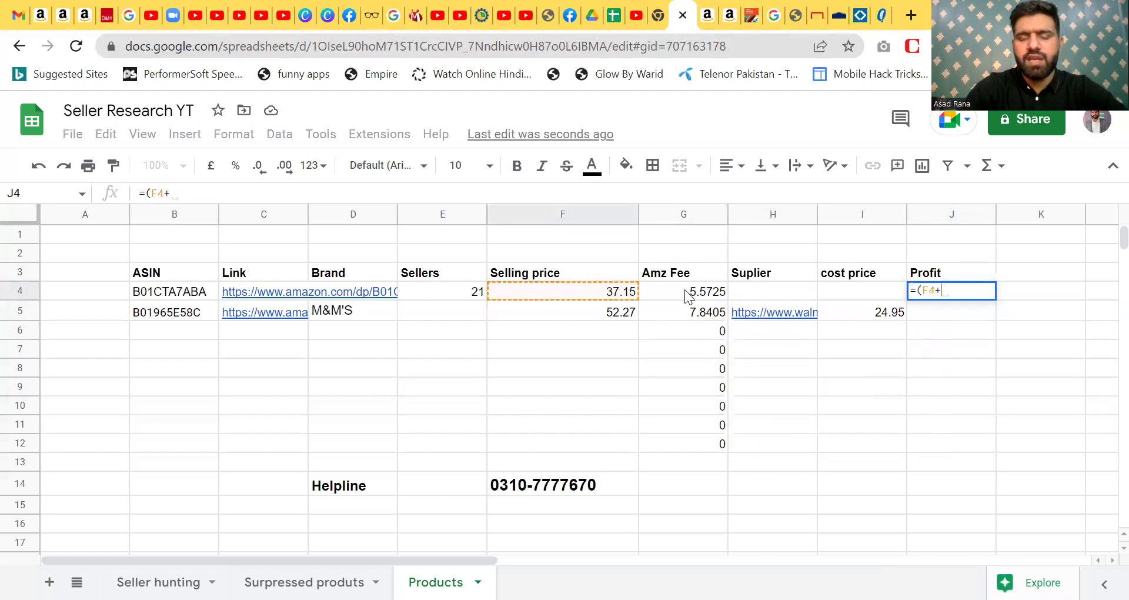
left_click(688, 294)
type(")")
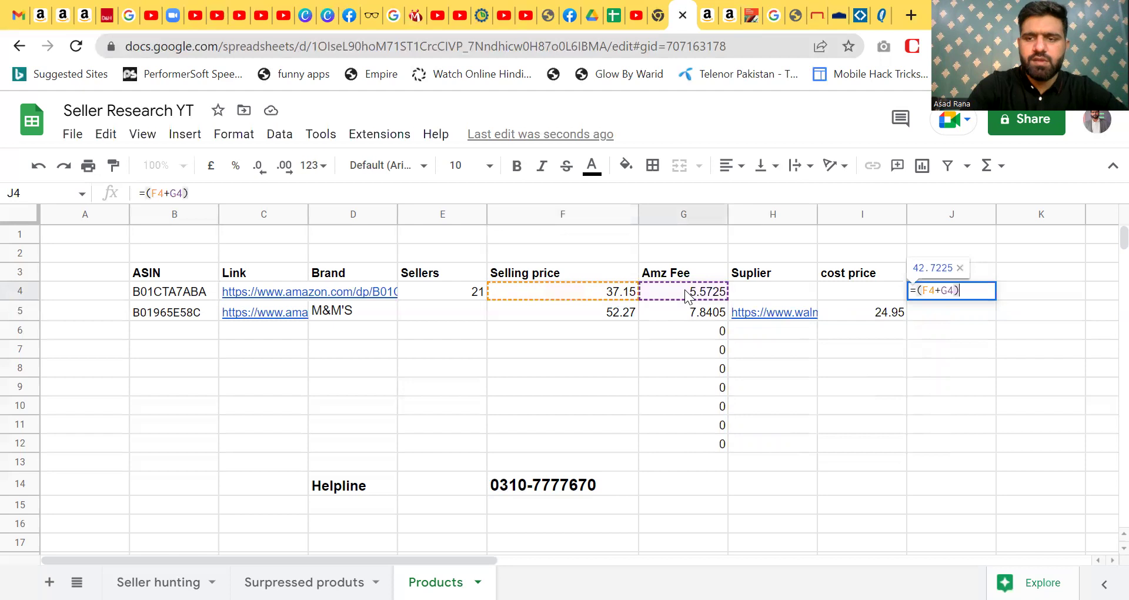
type("-")
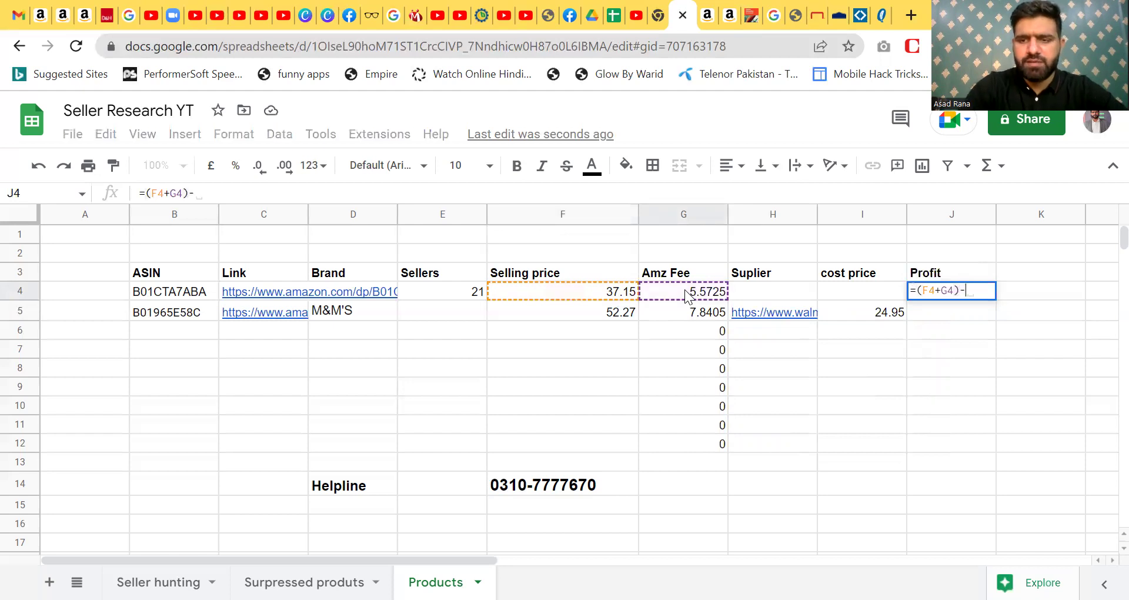
left_click(875, 294)
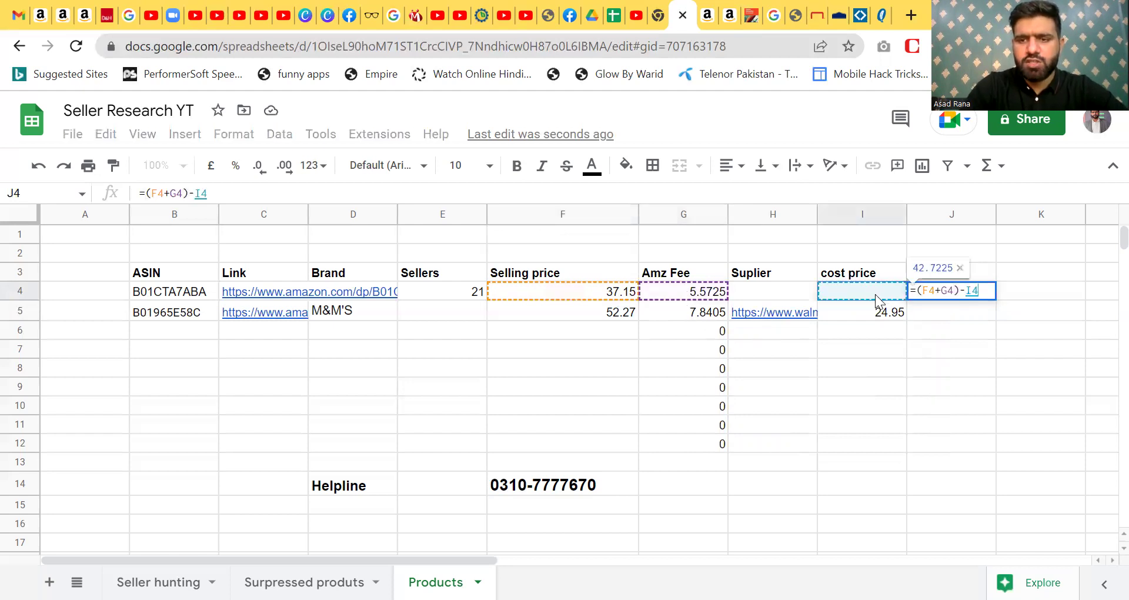
key("Return")
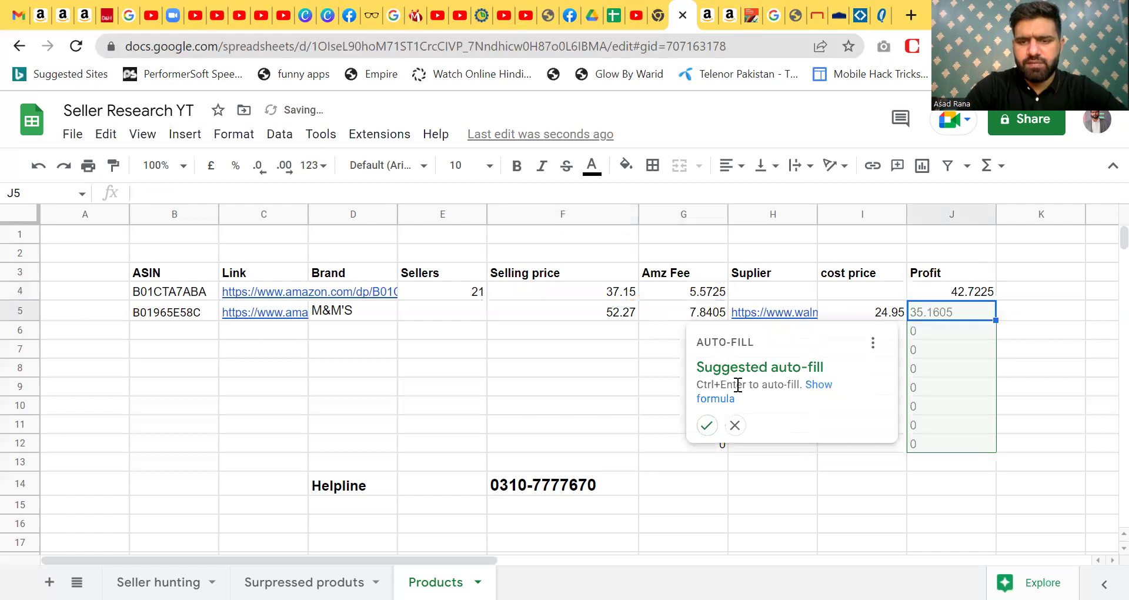
left_click(707, 425)
left_click(709, 429)
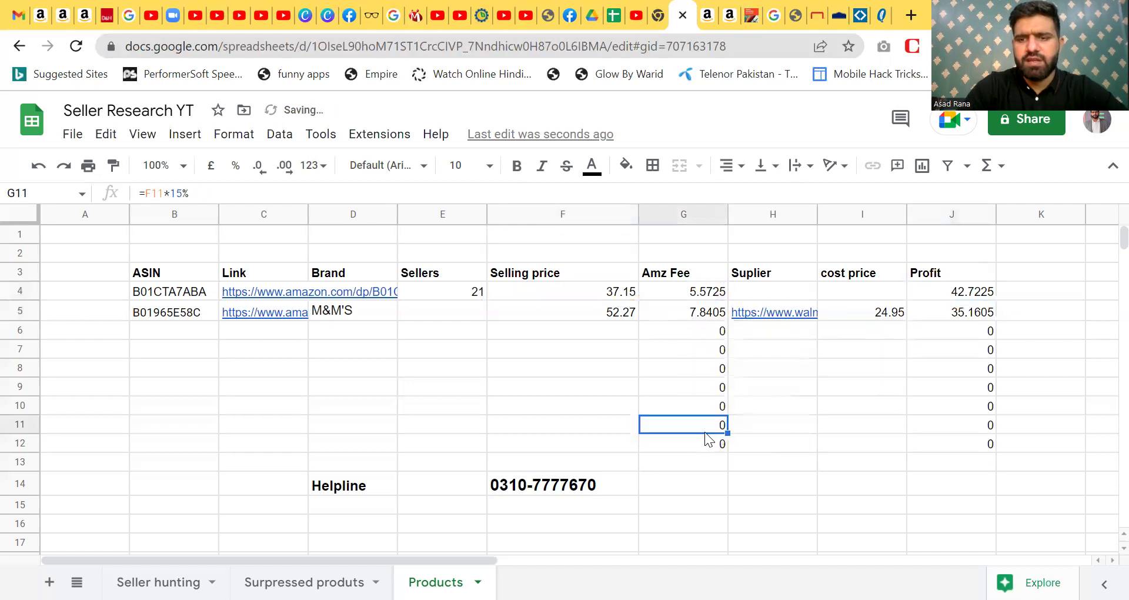
left_click(943, 316)
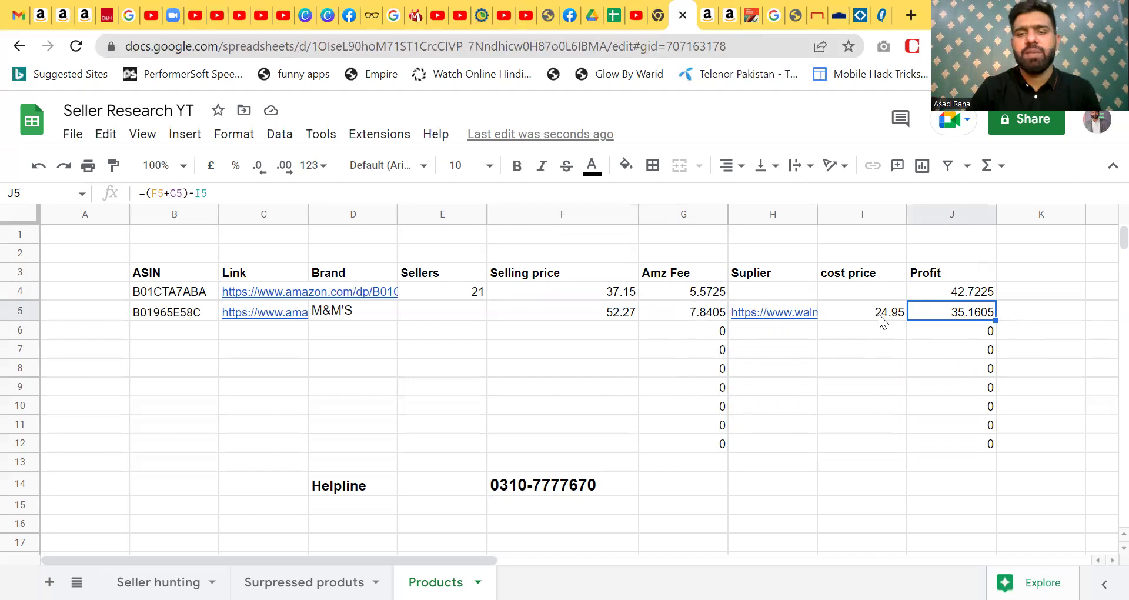
- Clear the existing profit formula in J4
left_click(934, 290)
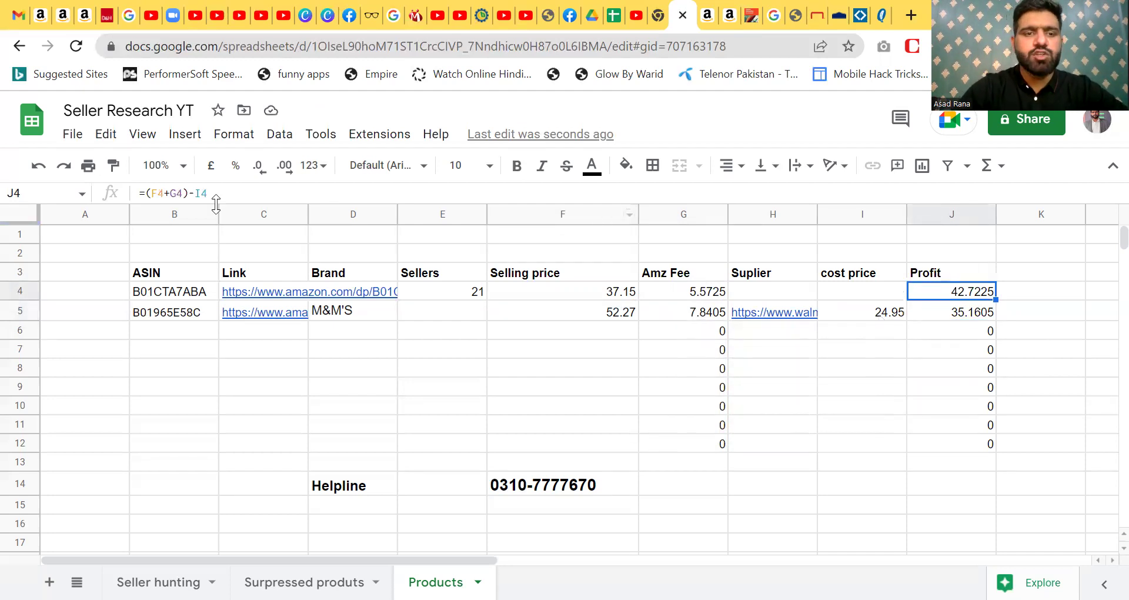
left_click(187, 193)
key("BackSpace")
key("BackSpace")
key("BackSpace")
key("BackSpace")
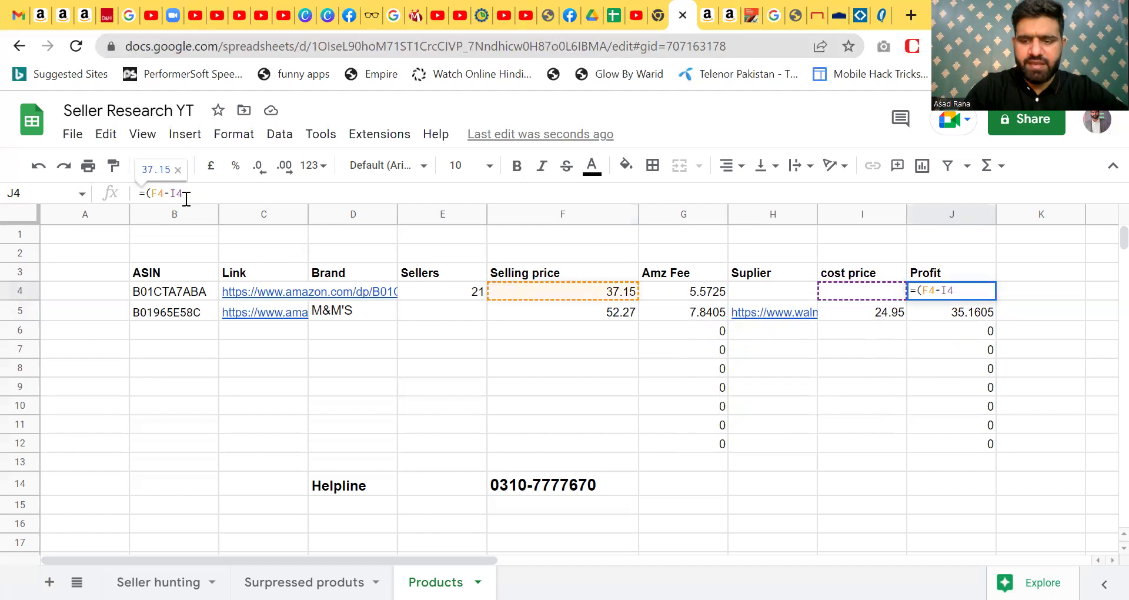
key("Left")
key("Left")
key("Left")
key("BackSpace")
key("BackSpace")
key("BackSpace")
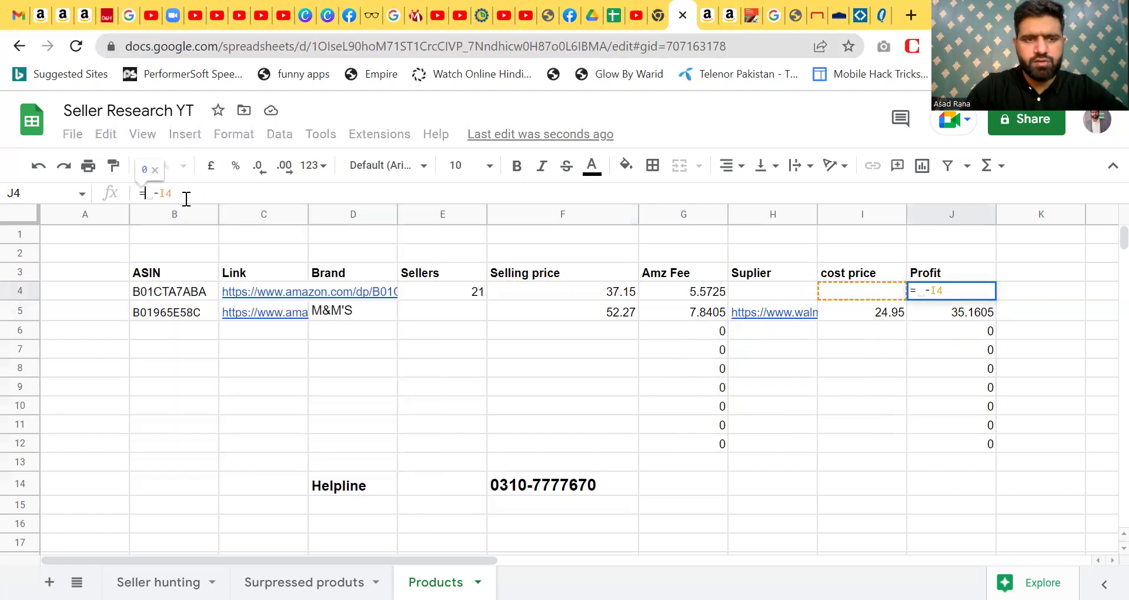
key("ctrl+a")
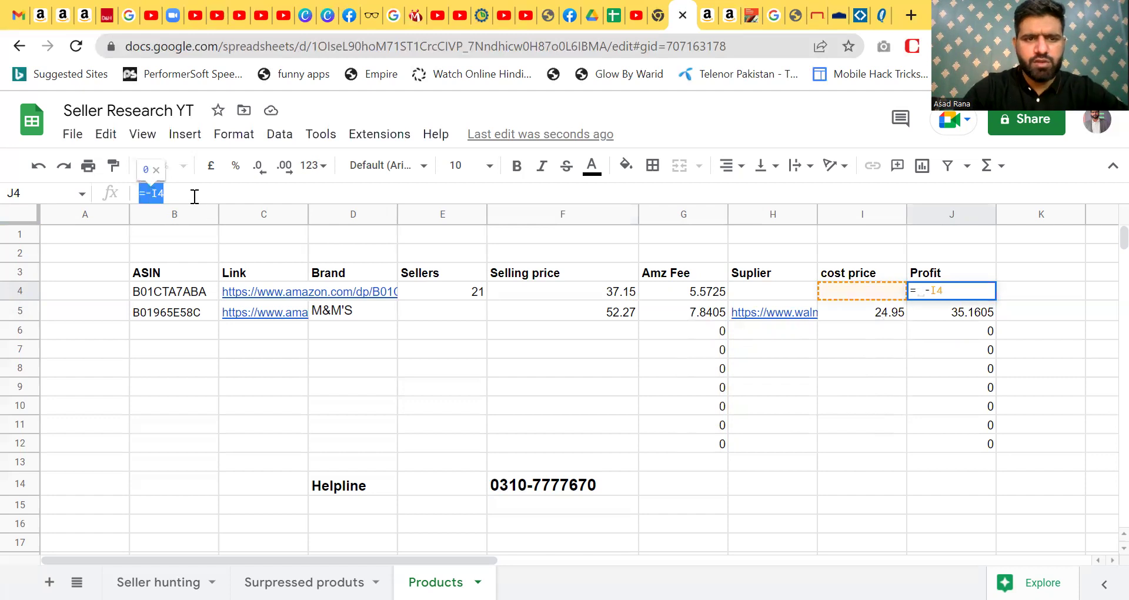
key("BackSpace")
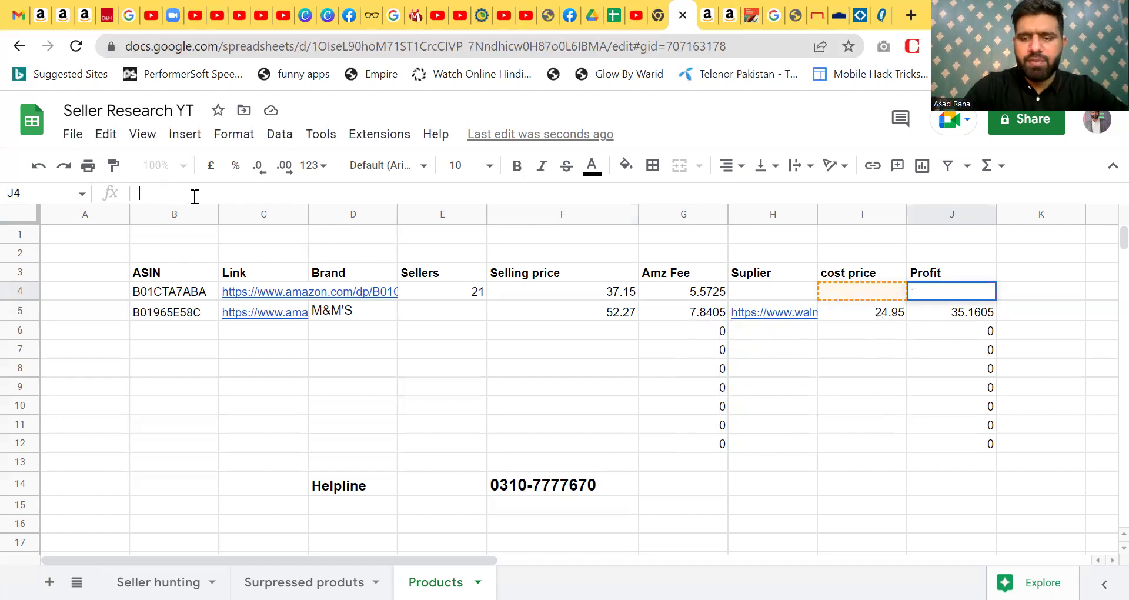
- Enter =F4-(G4+I4) in J4 and copy it down the Profit column to J16
type("=")
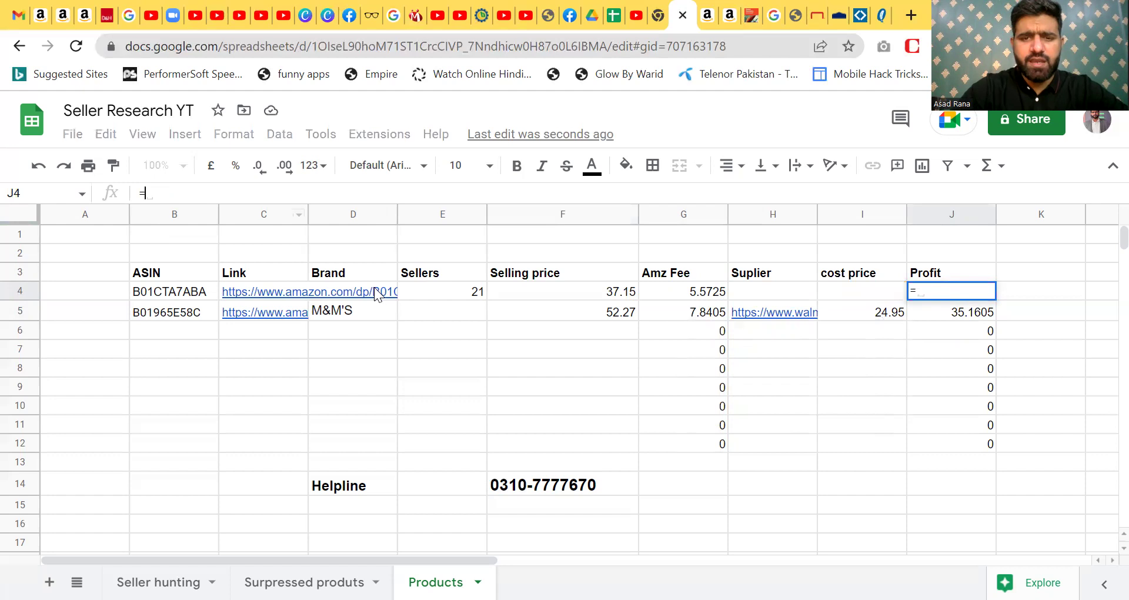
left_click(614, 296)
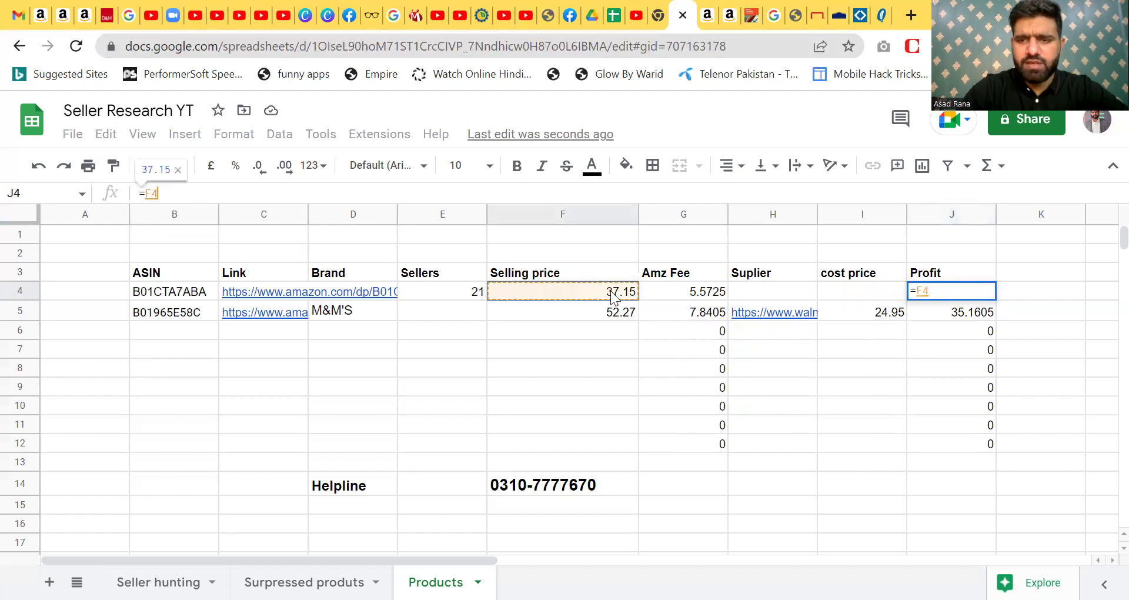
type("-(")
left_click(687, 293)
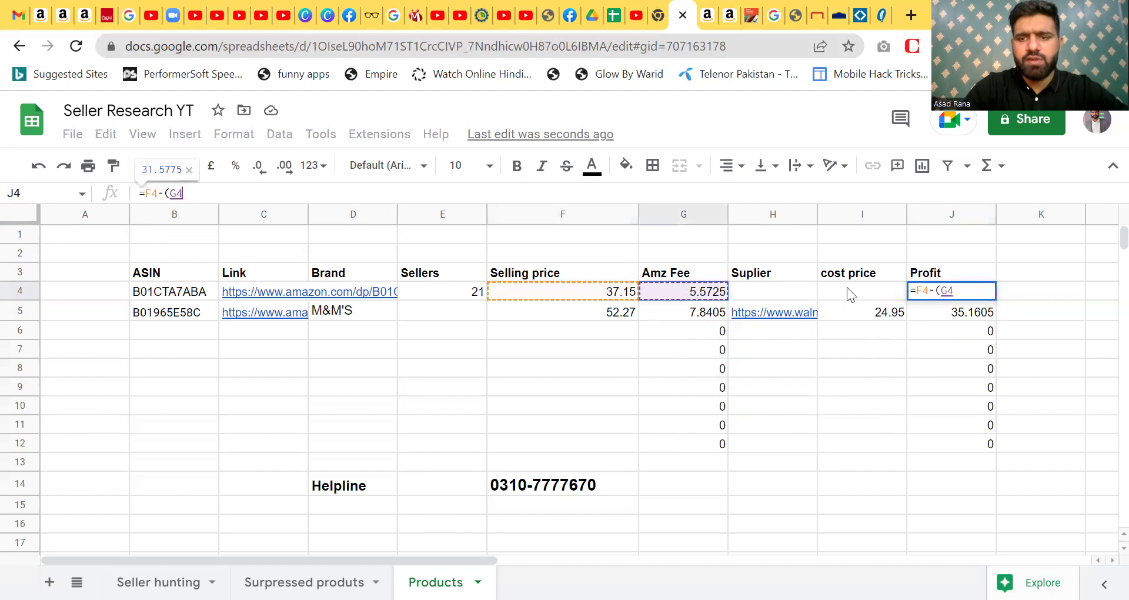
left_click(859, 289)
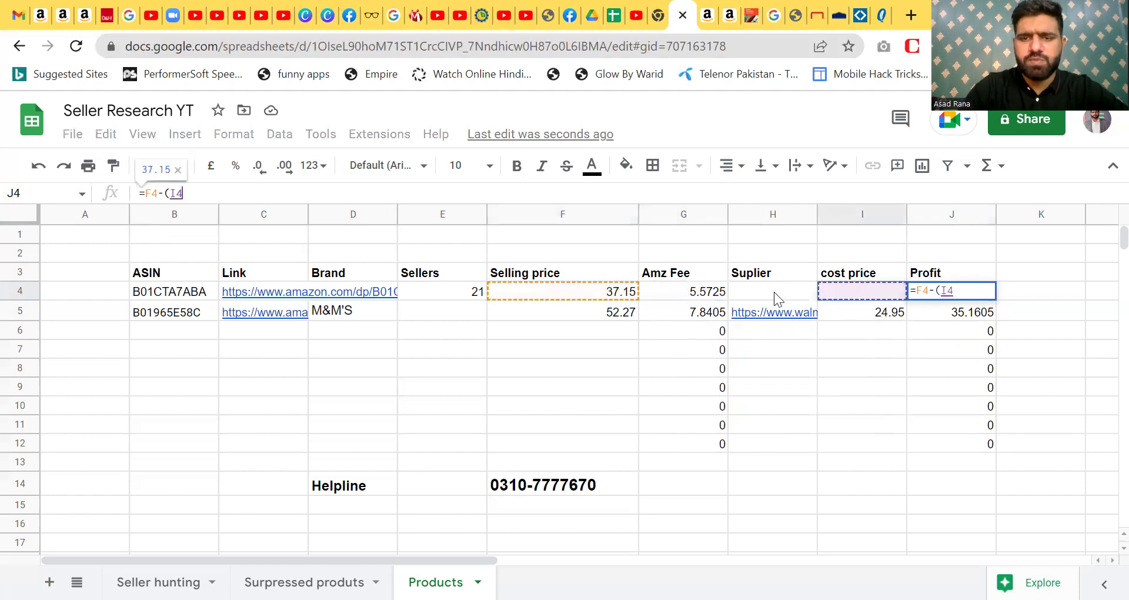
left_click(711, 294)
type("+")
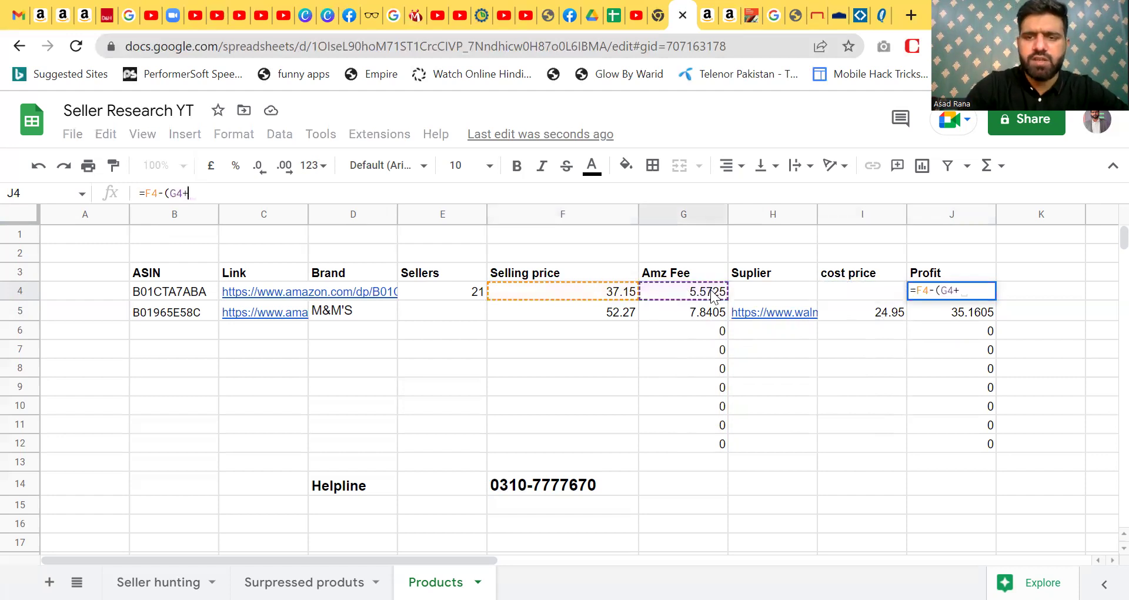
left_click(854, 298)
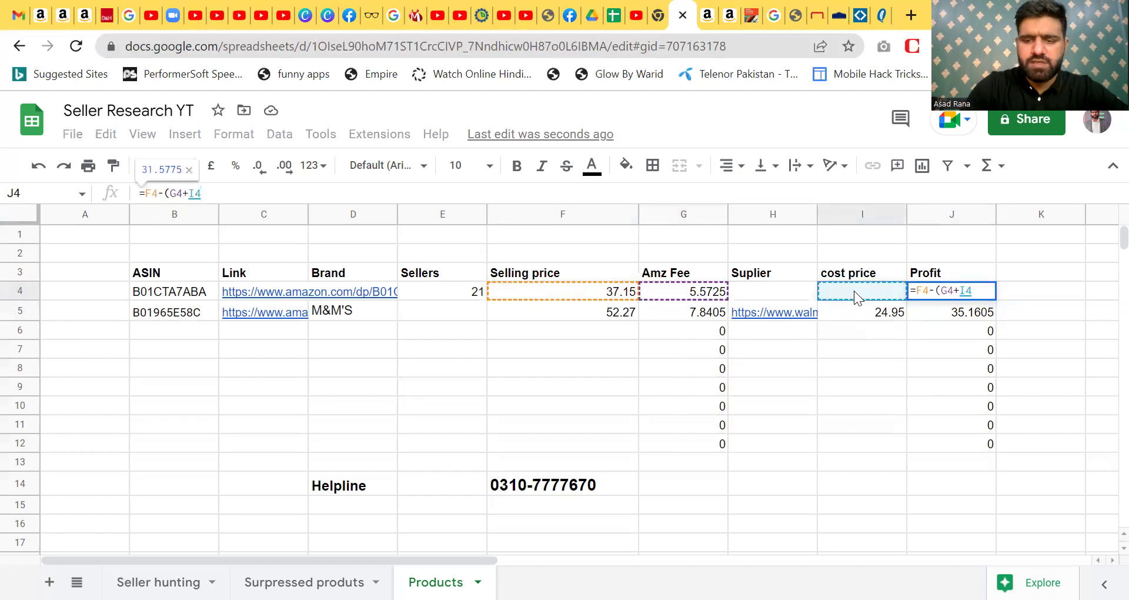
key("Return")
left_click(987, 295)
left_click_drag(996, 300, 988, 524)
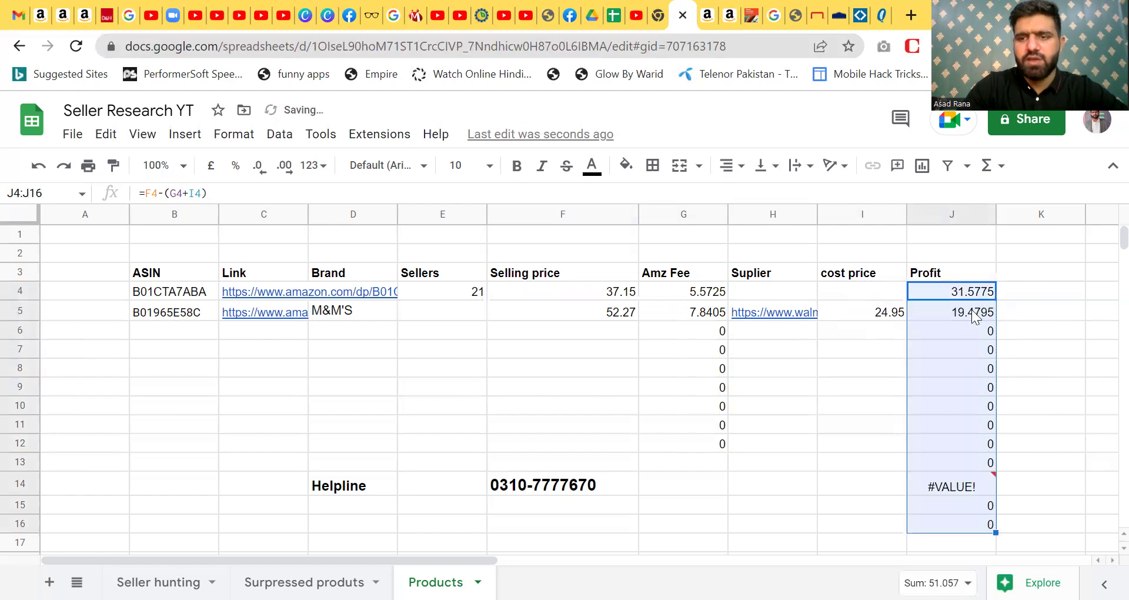
left_click(942, 316)
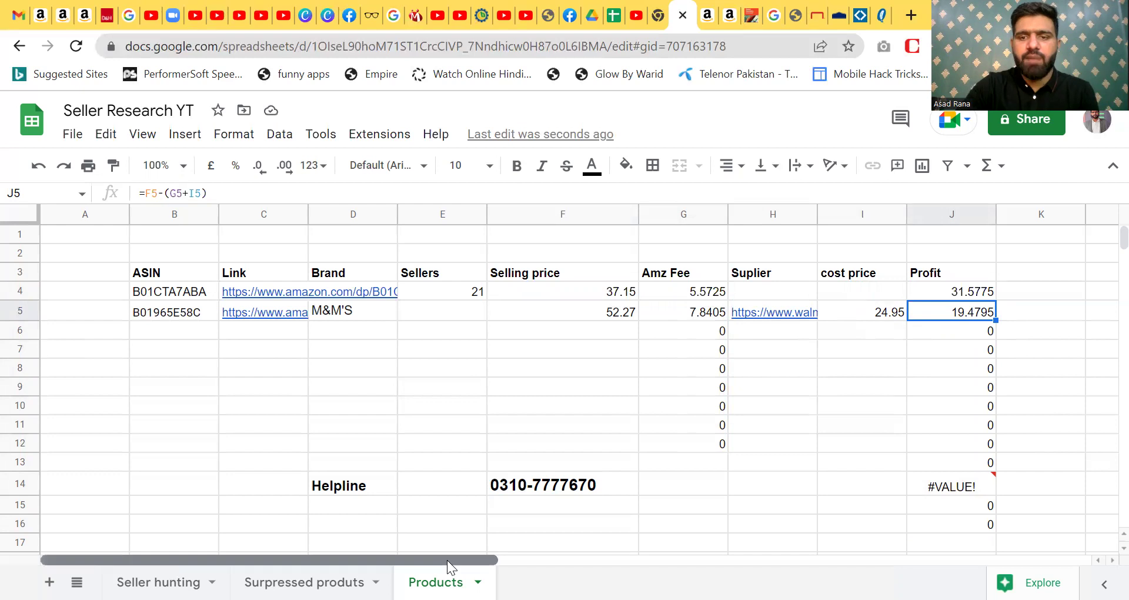
- Type '2nd supplier' as the heading in K3
left_click_drag(447, 560, 564, 561)
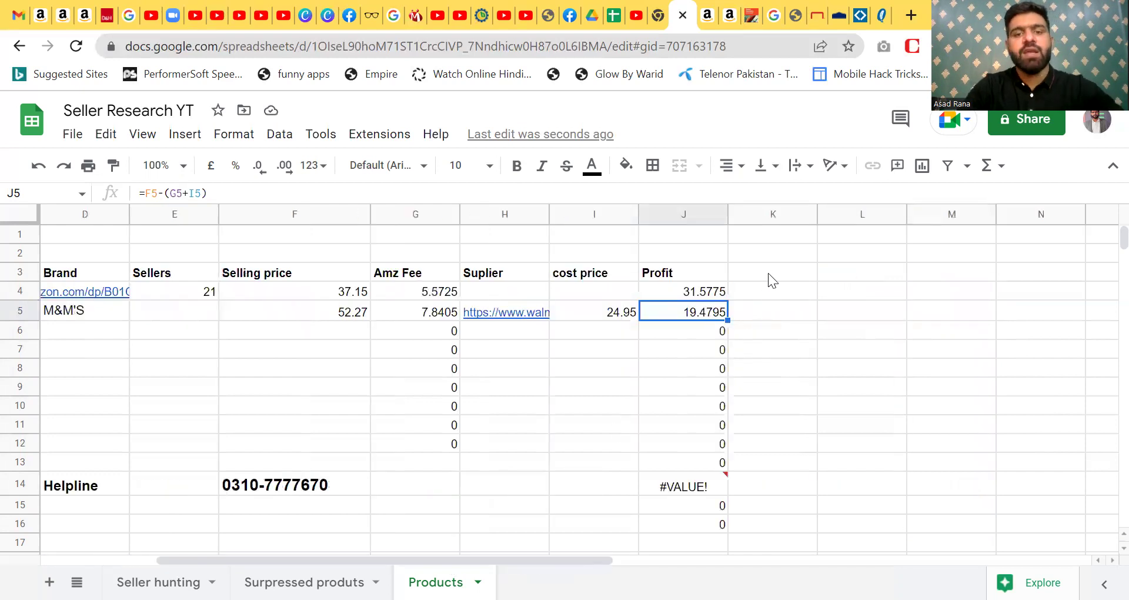
left_click(768, 280)
type("2nd supplier")
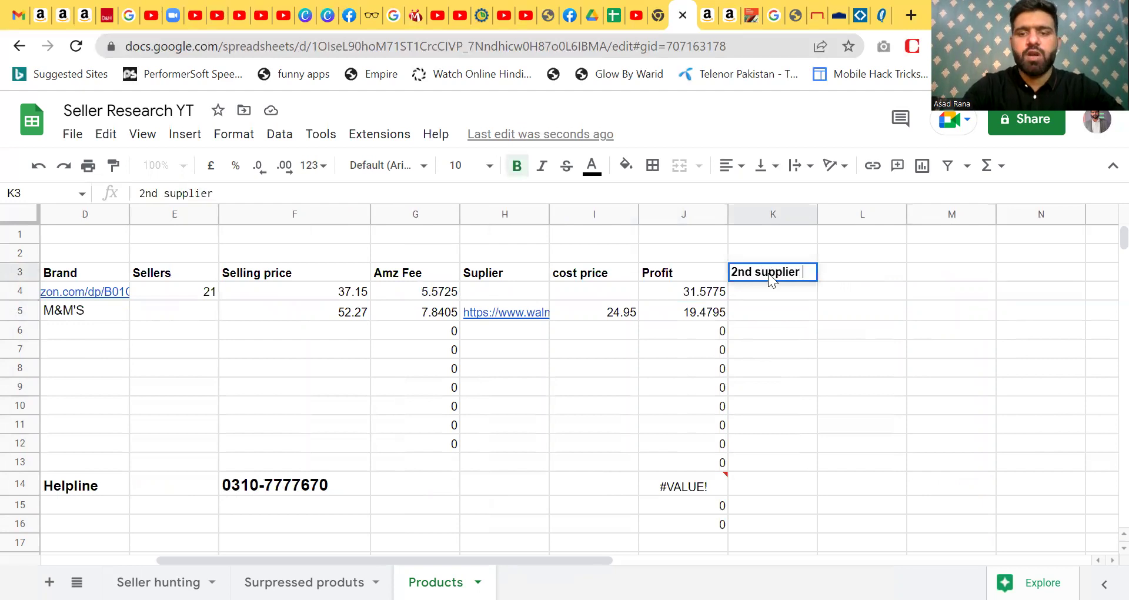
key("Return")
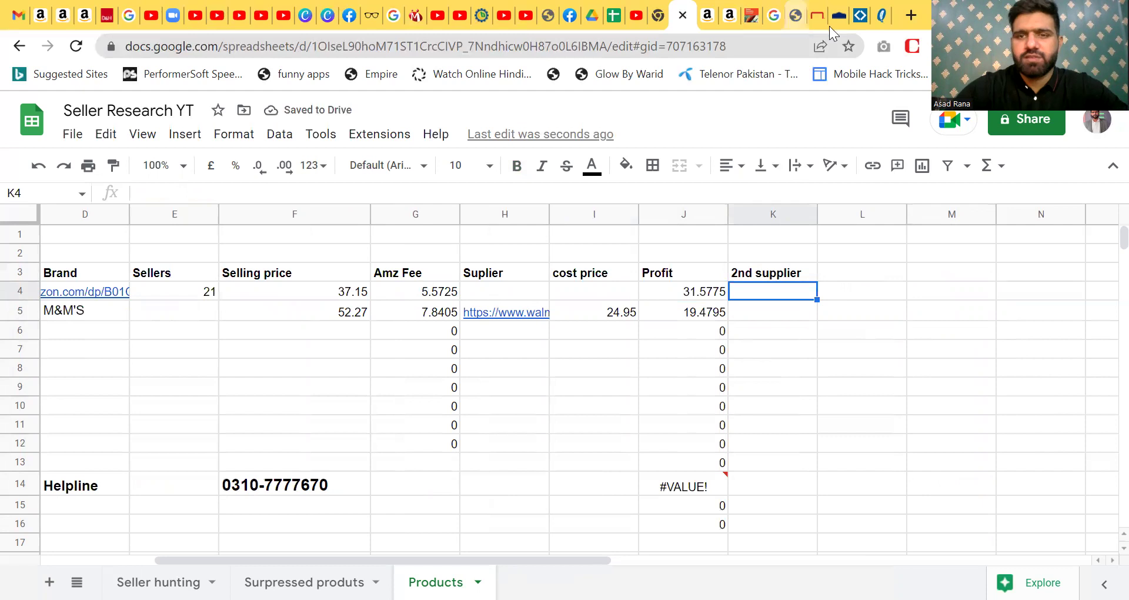
left_click(816, 12)
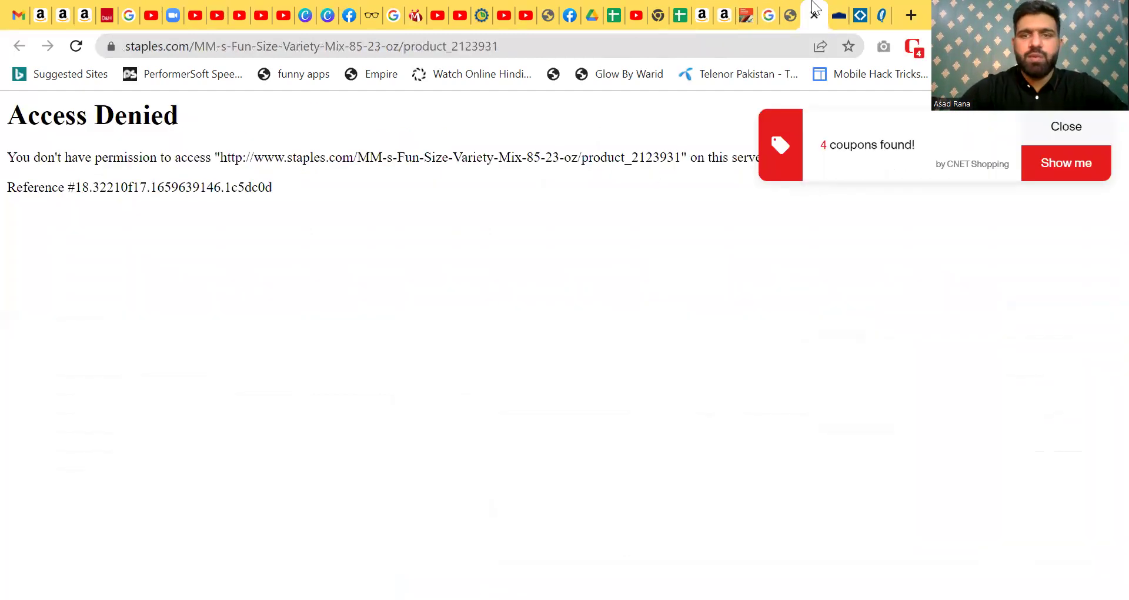
left_click(836, 11)
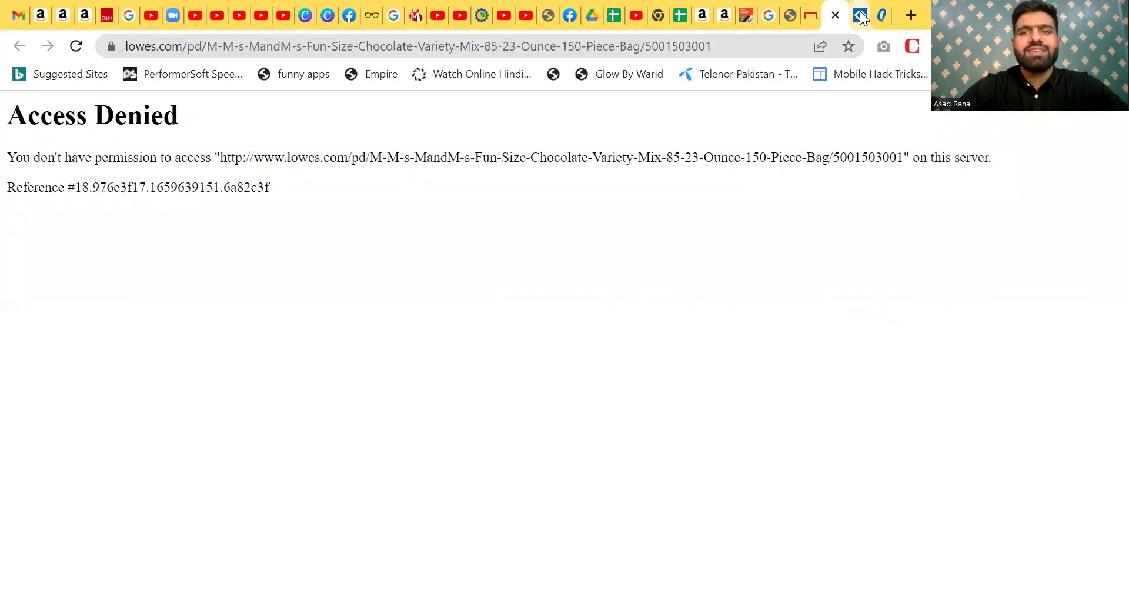
left_click(859, 12)
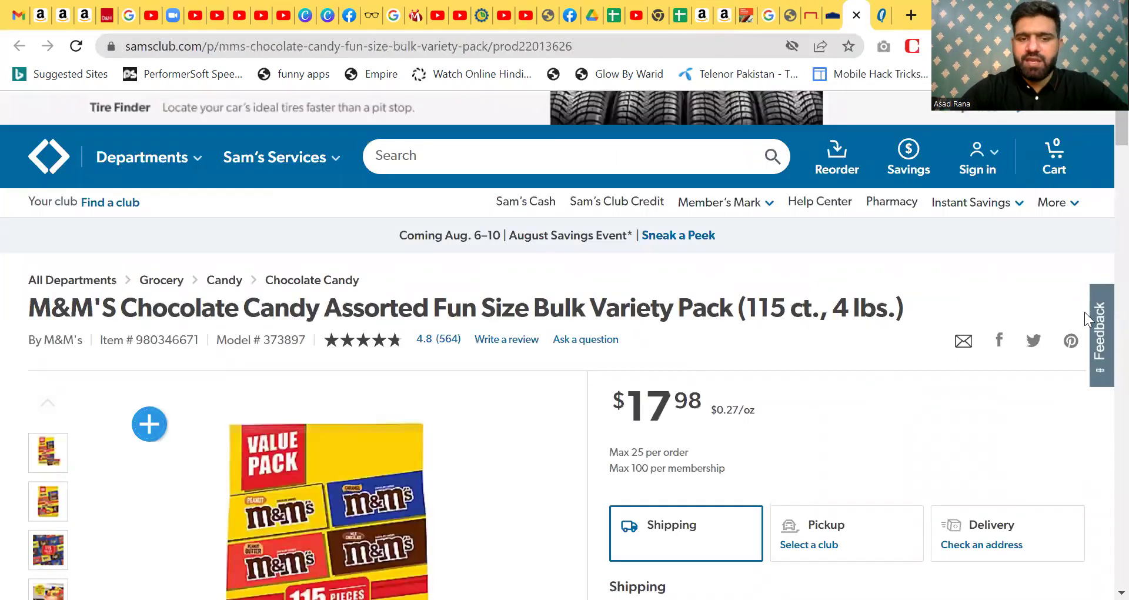
scroll(1102, 147, "down", 3)
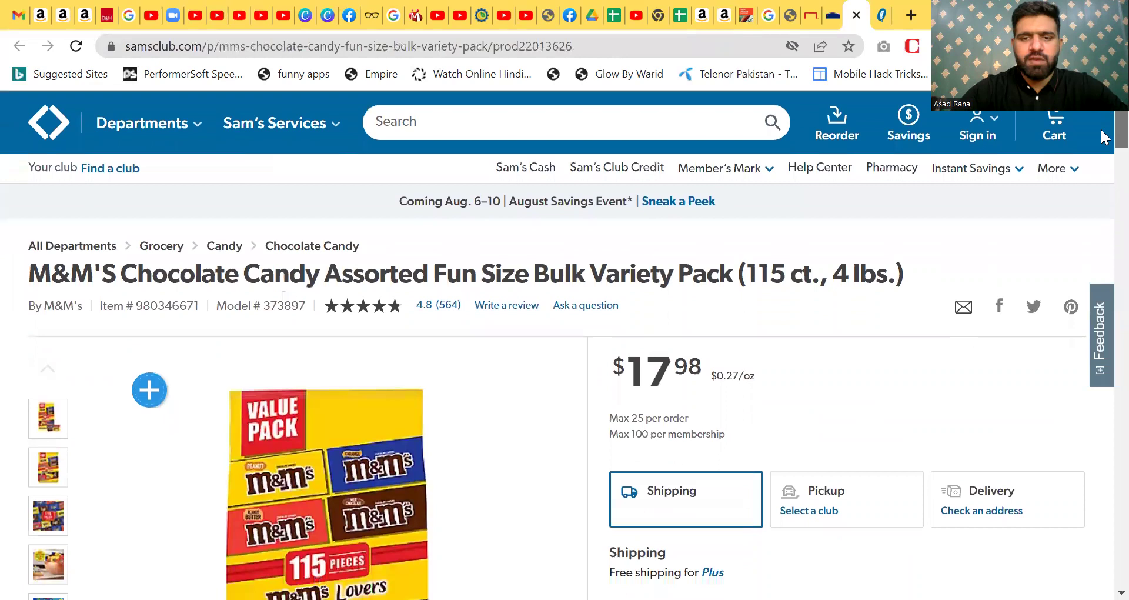
scroll(1101, 145, "up", 1)
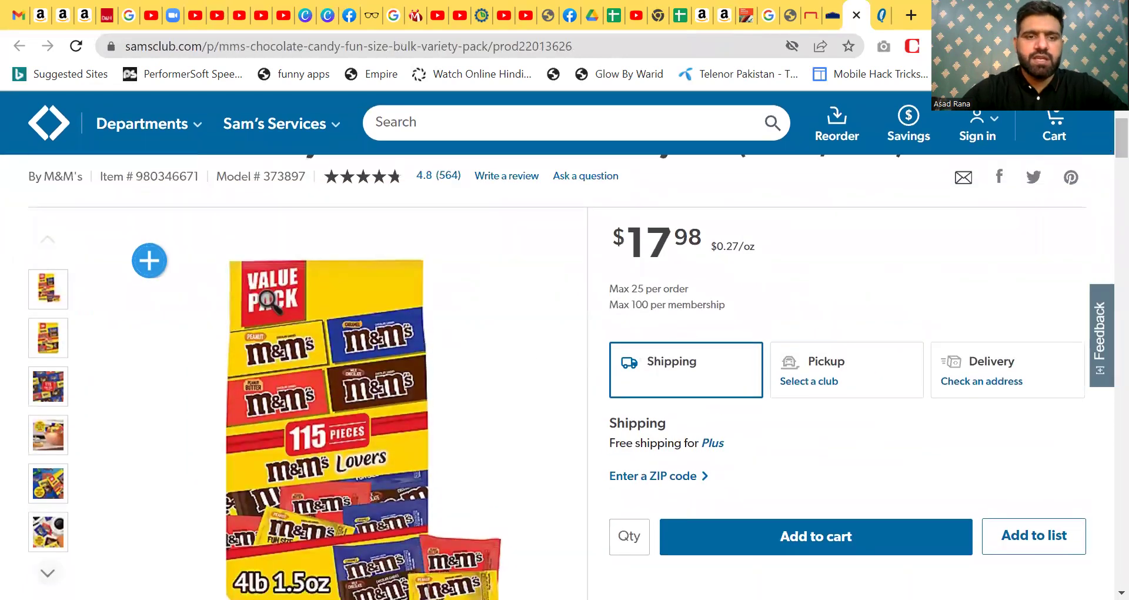
left_click(268, 300)
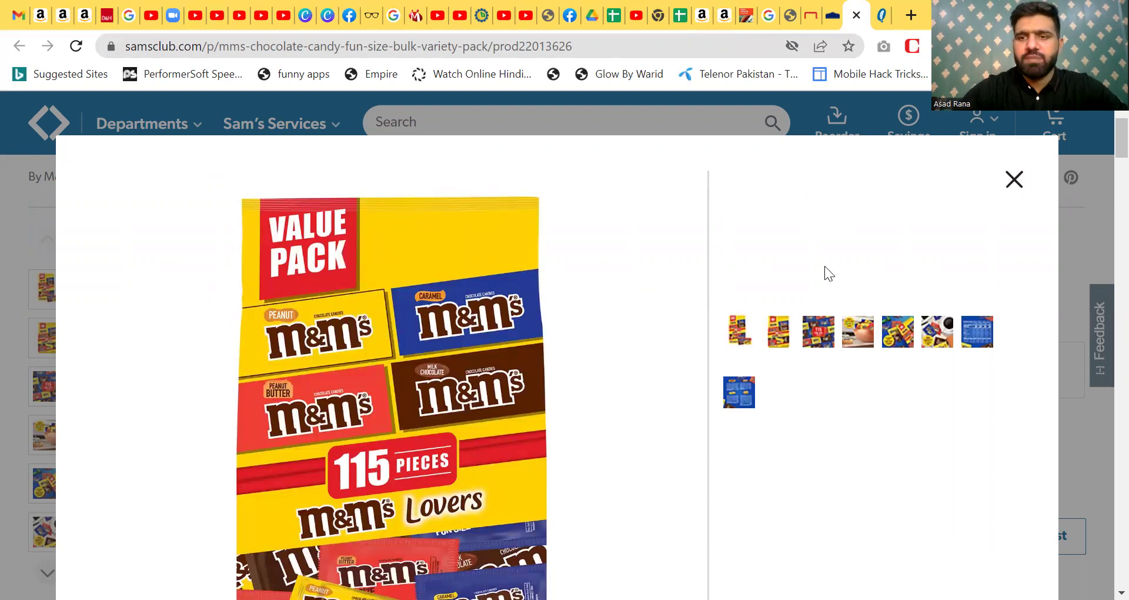
left_click(1013, 177)
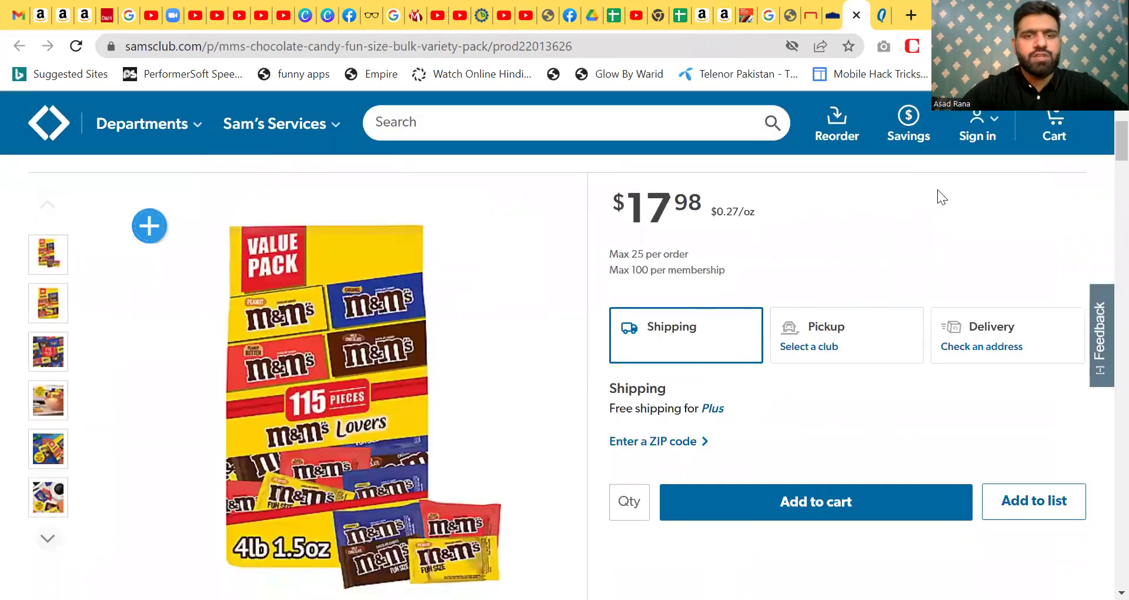
left_click_drag(1106, 141, 1101, 123)
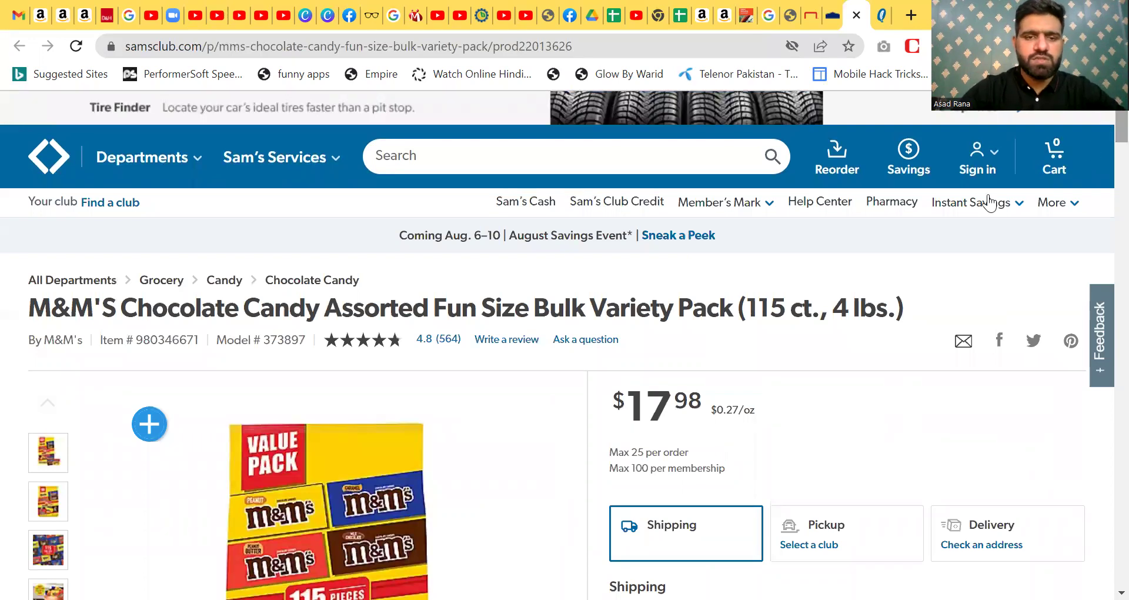
left_click_drag(532, 309, 96, 311)
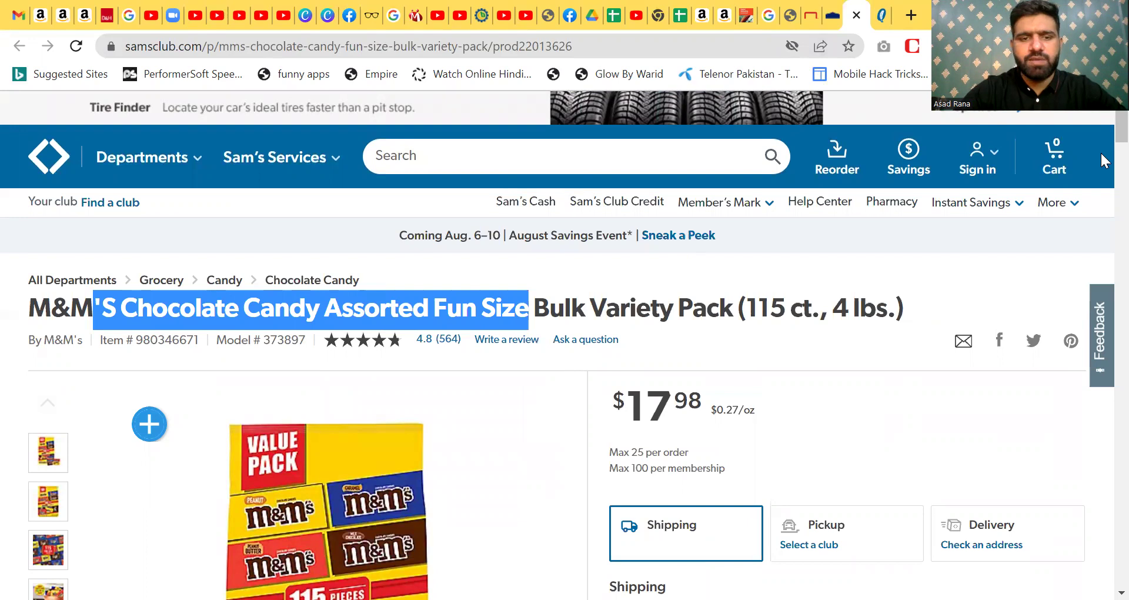
key("ctrl+shift+t")
scroll(724, 182, "down", 1)
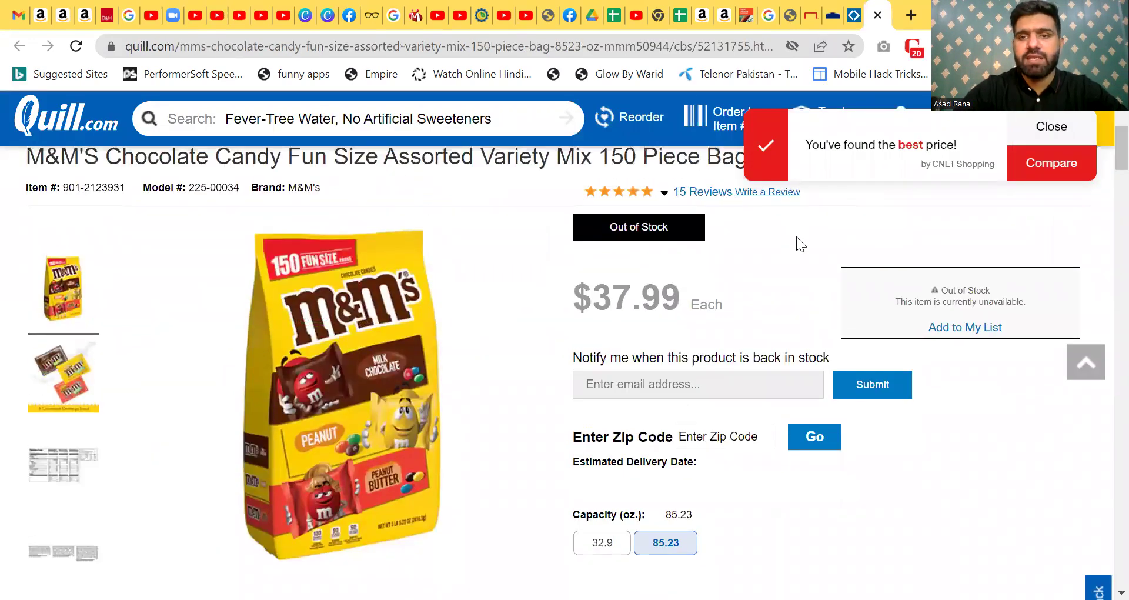
left_click(681, 15)
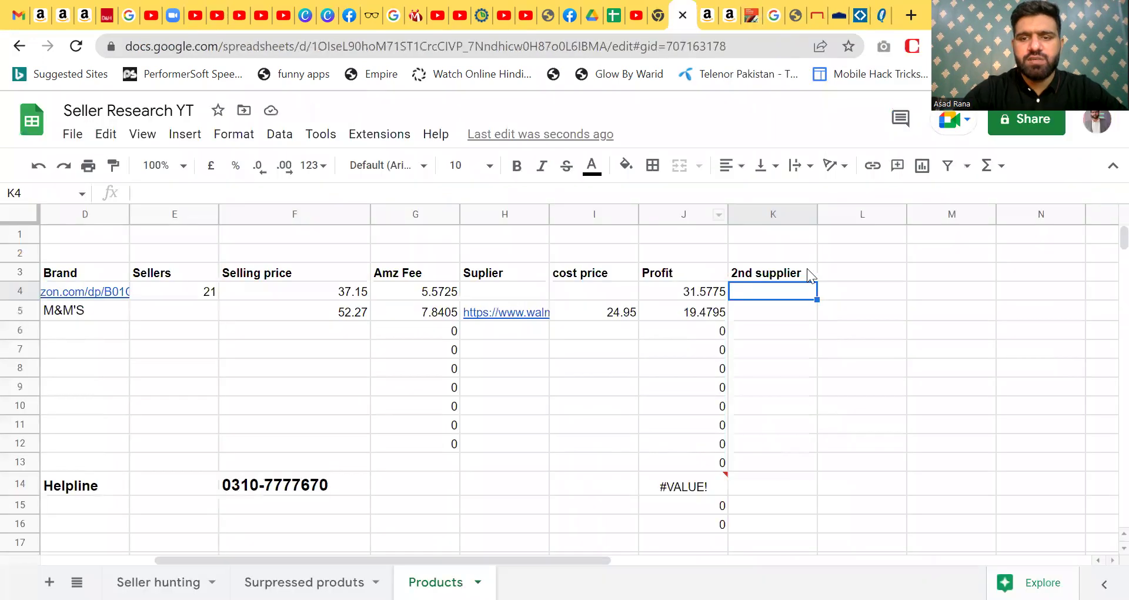
- Add a 'Price' header in L3 and enter Quill's 37.99 price in L5
left_click(877, 290)
left_click(867, 310)
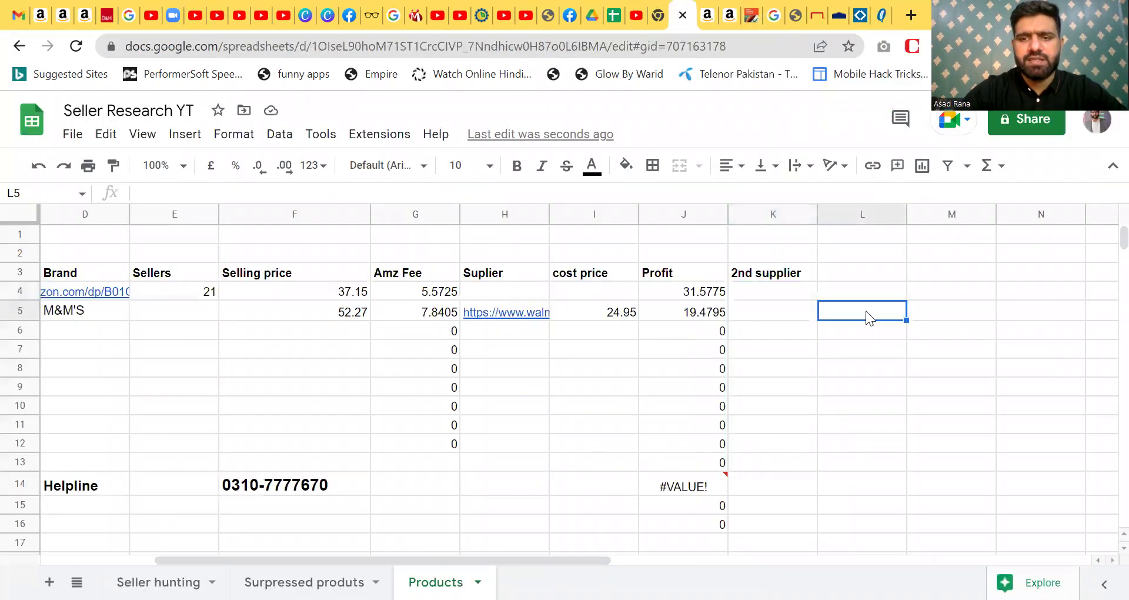
left_click(862, 271)
type("Price")
key("Return")
key("Down")
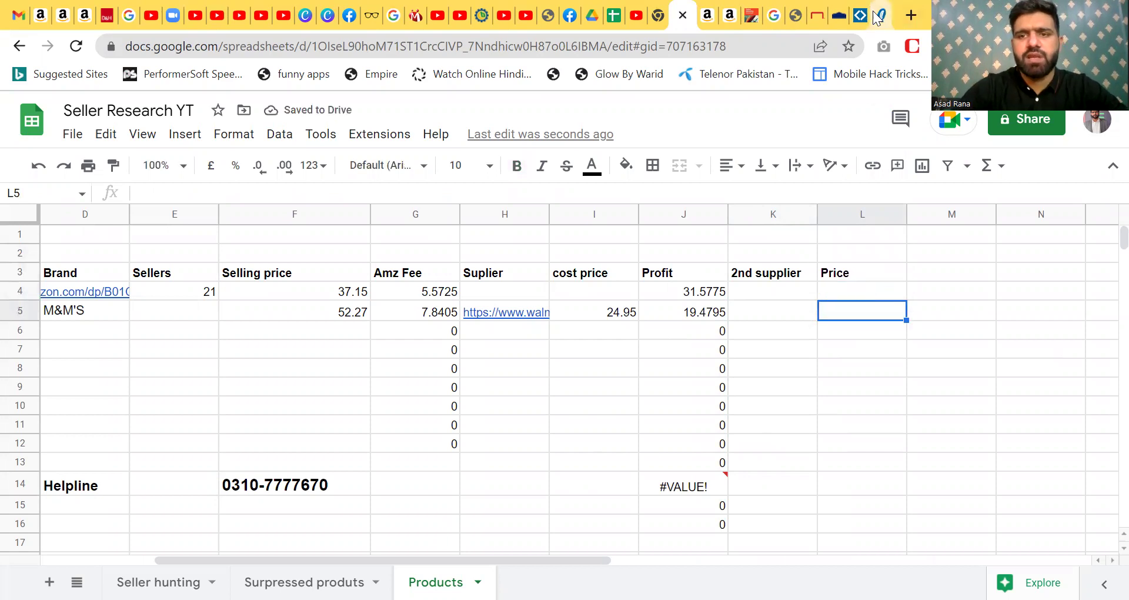
left_click(884, 20)
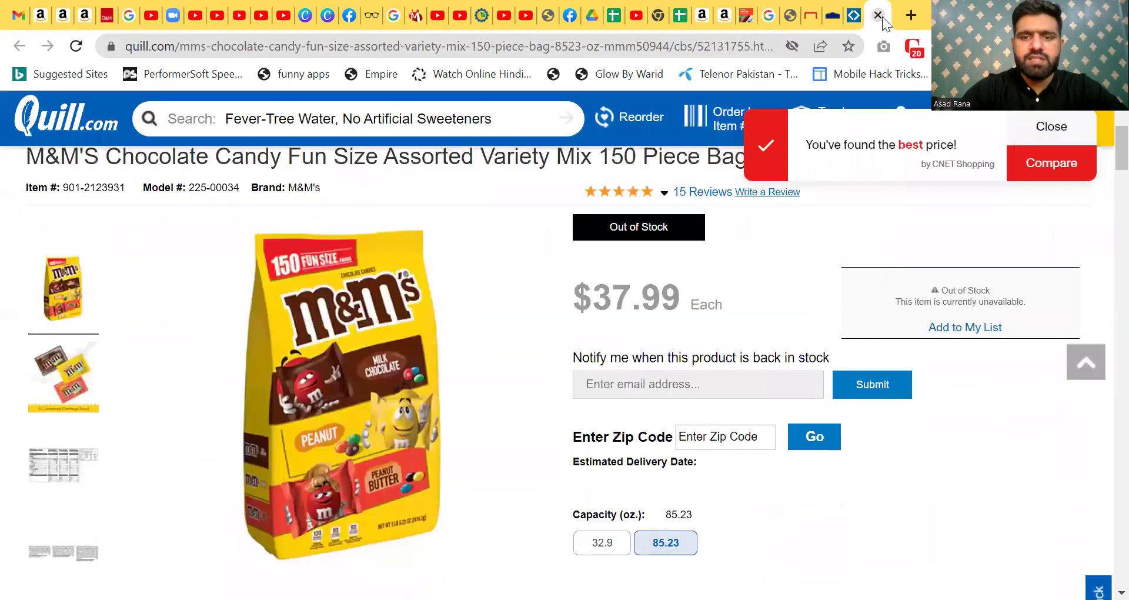
left_click(684, 21)
type("3")
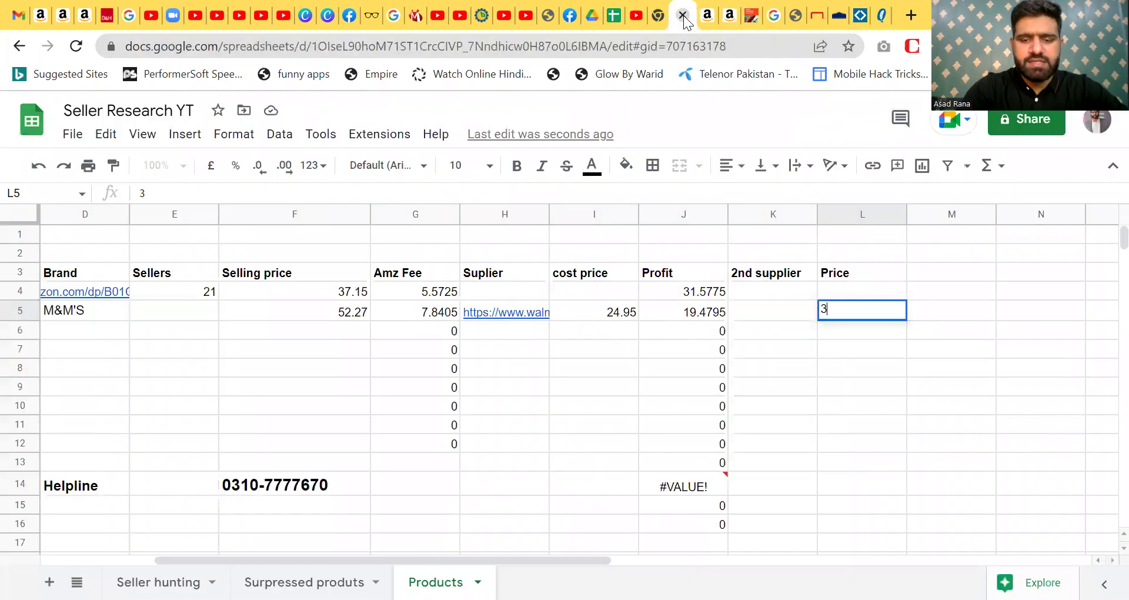
type("7.99")
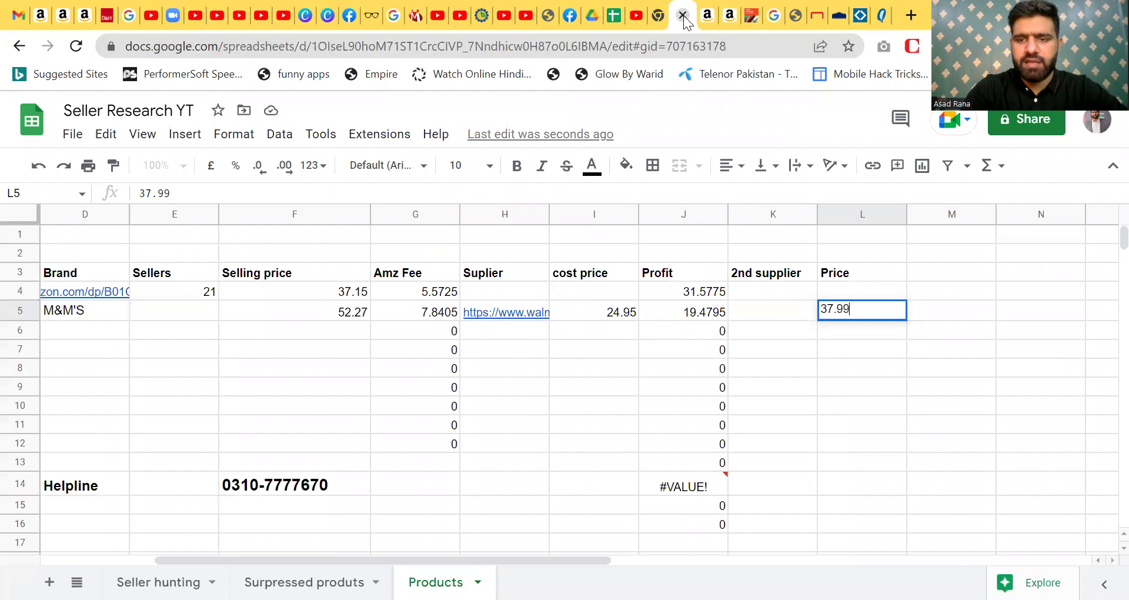
key("Return")
- Add a second 'Profit' header in column M and start a formula in M4
key("Up")
key("Right")
key("Up")
key("Up")
type("P")
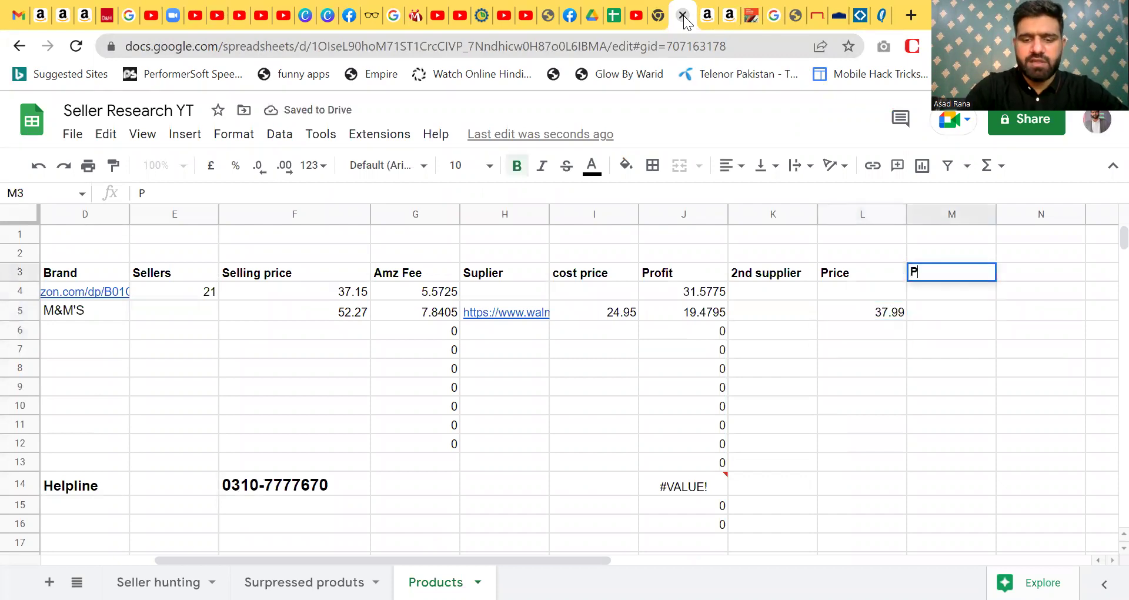
type("rofit")
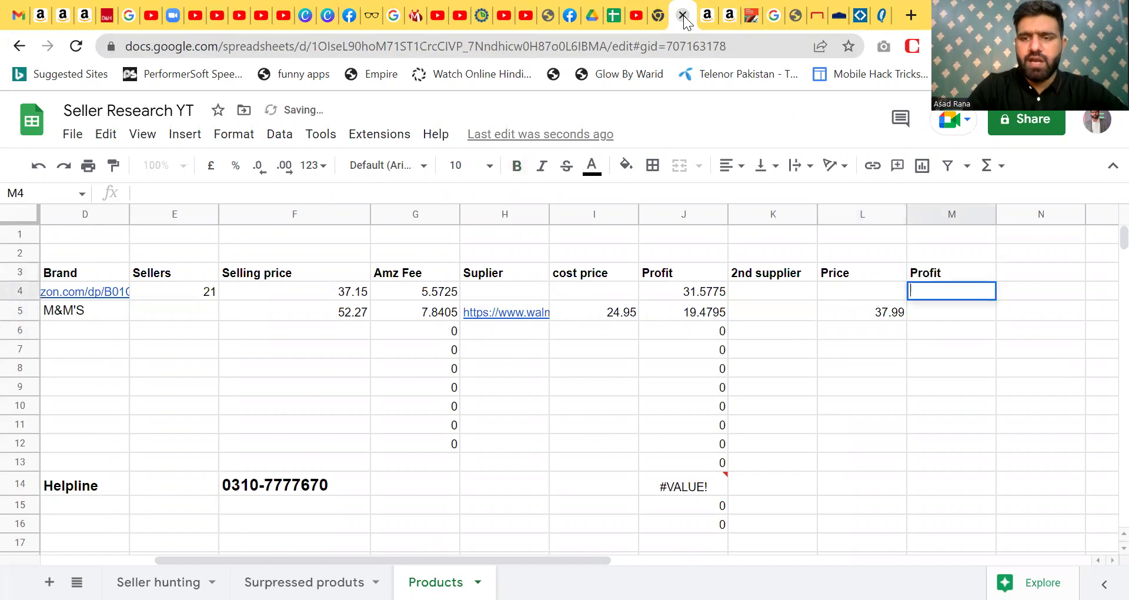
type("=")
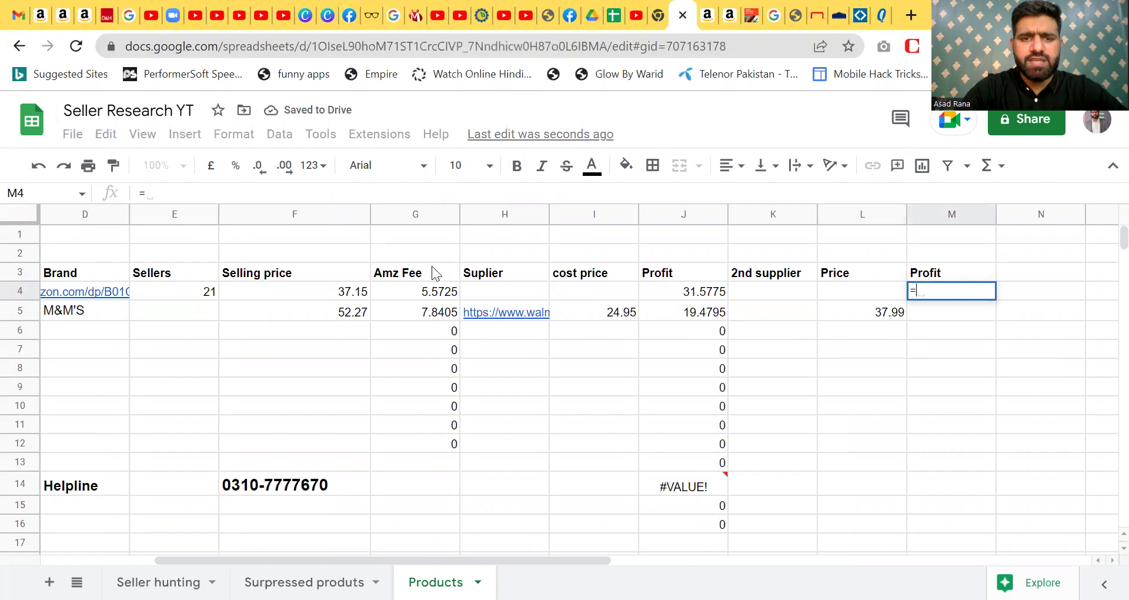
- Enter =F4-(G4+L4) in M4 and auto-fill it down column M
left_click(354, 300)
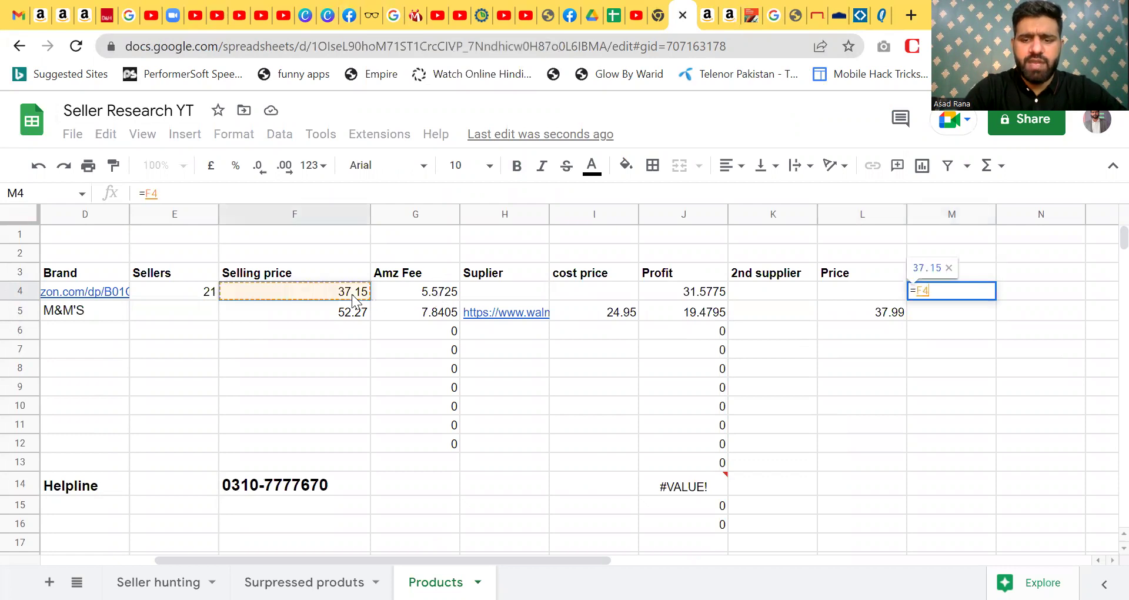
type("-(")
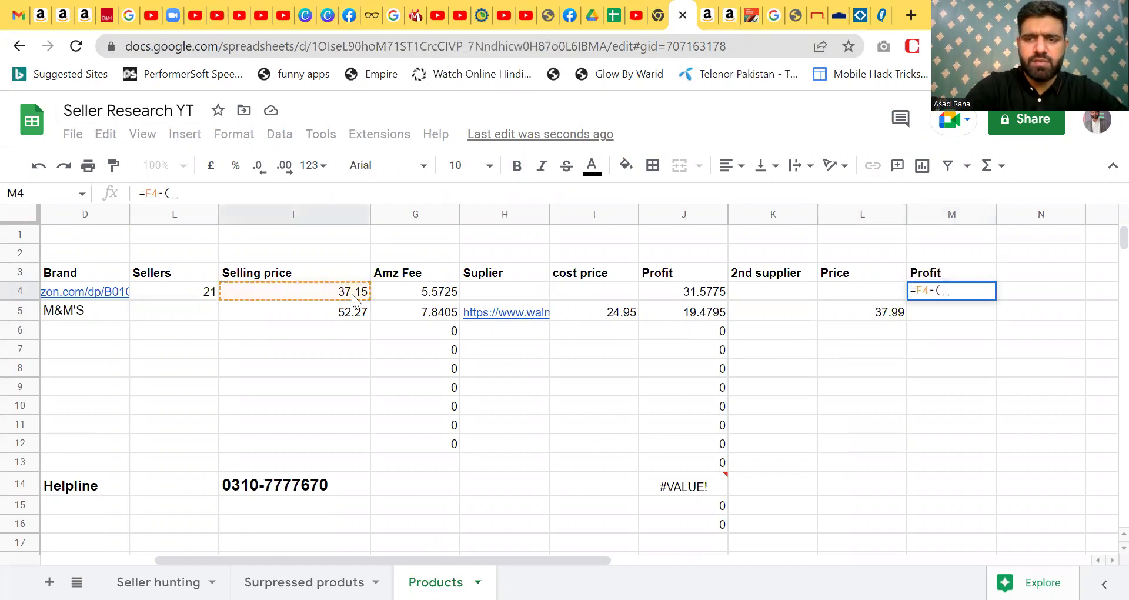
left_click(438, 299)
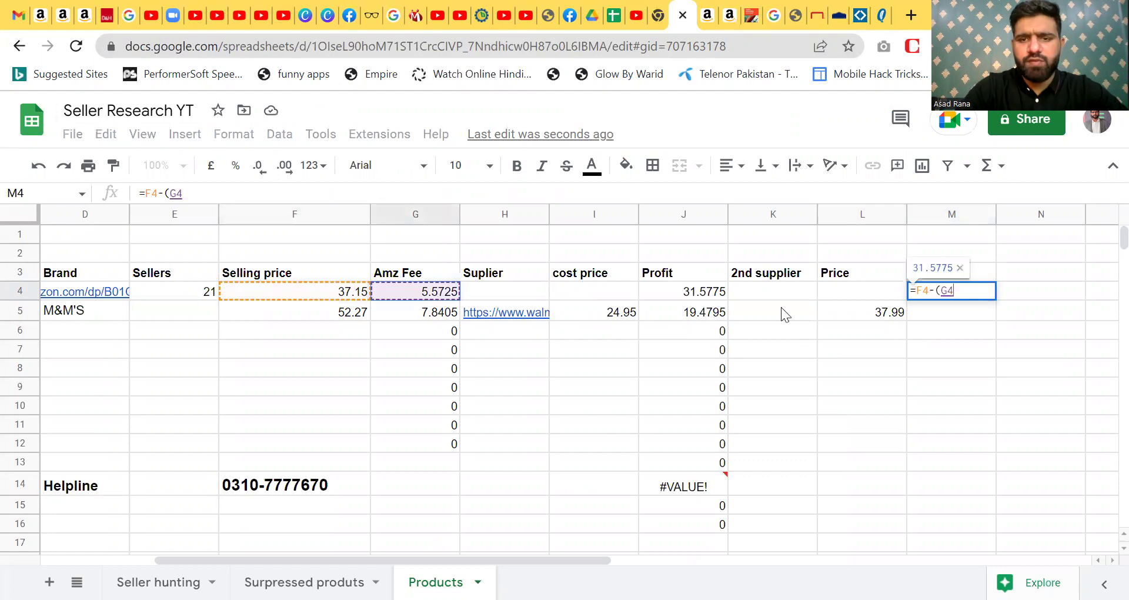
type("+")
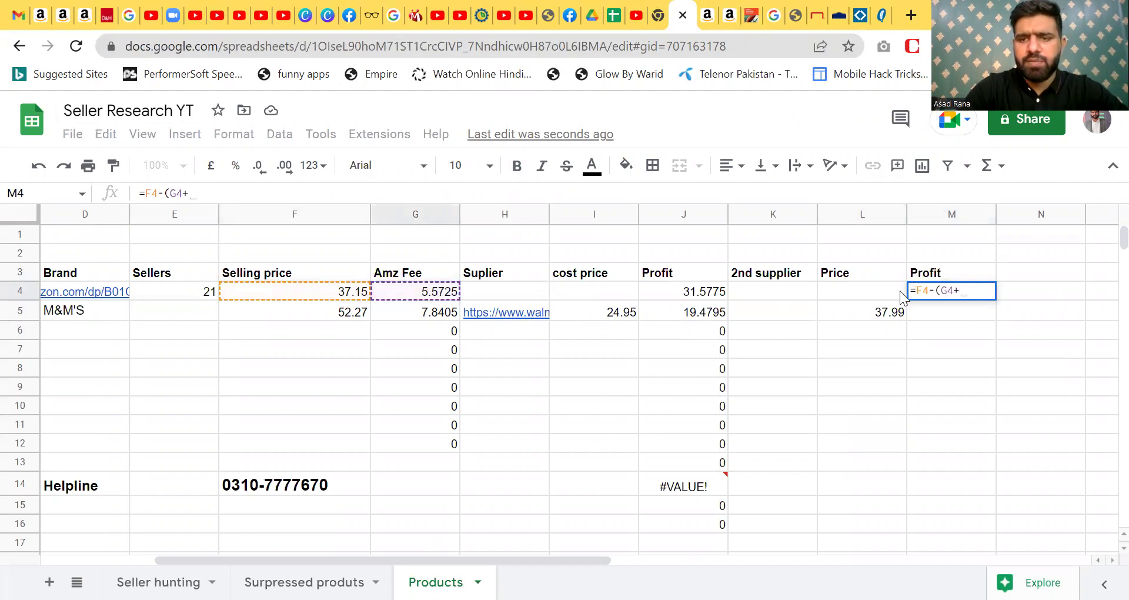
left_click(886, 292)
type(")")
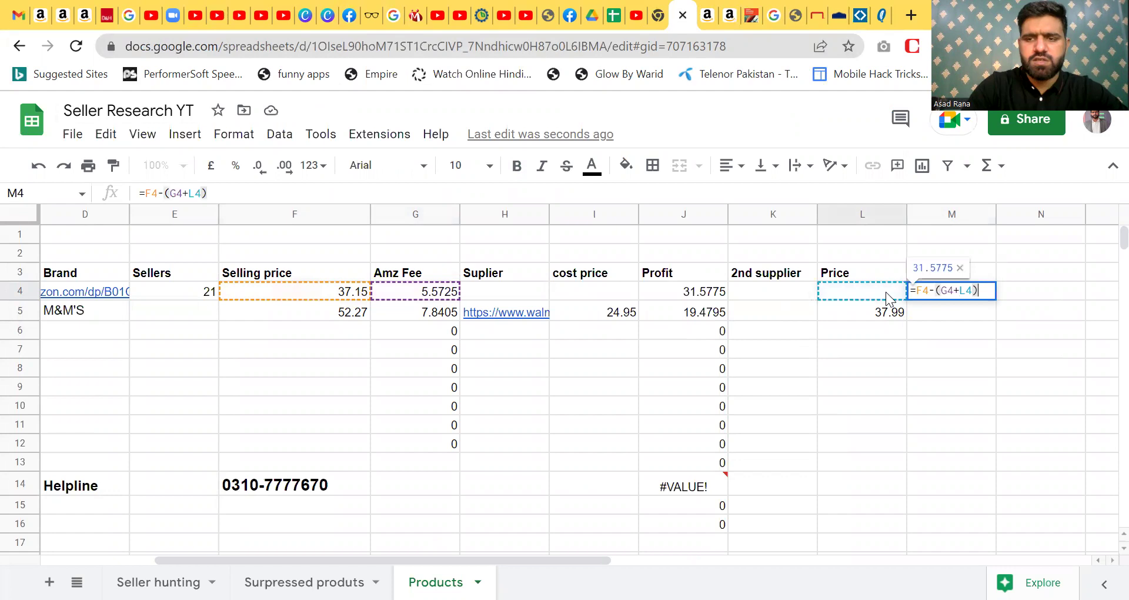
key("Return")
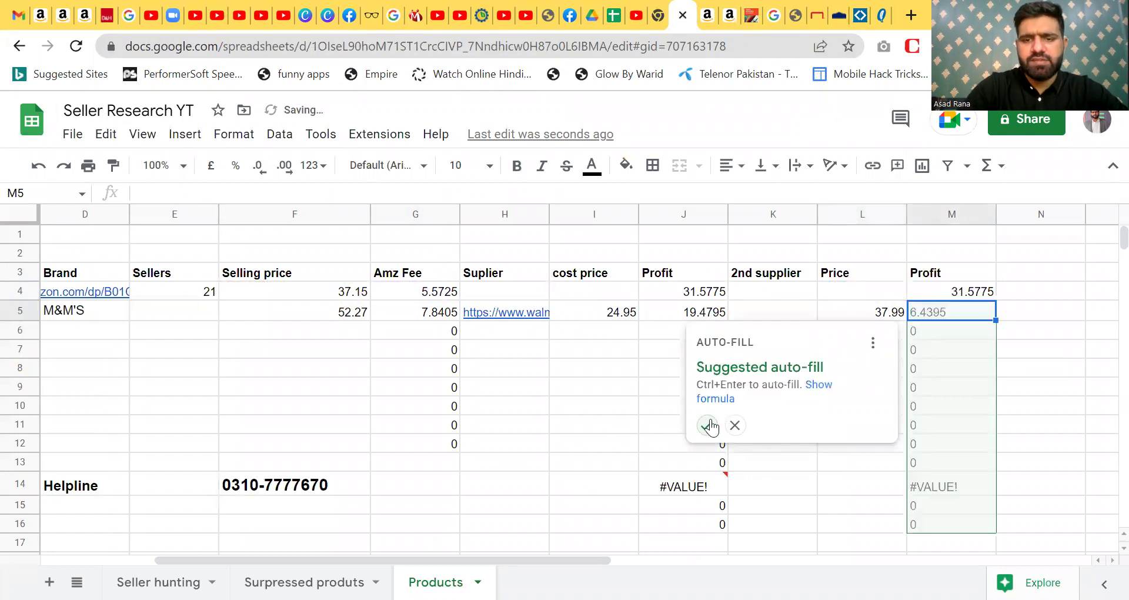
left_click(706, 424)
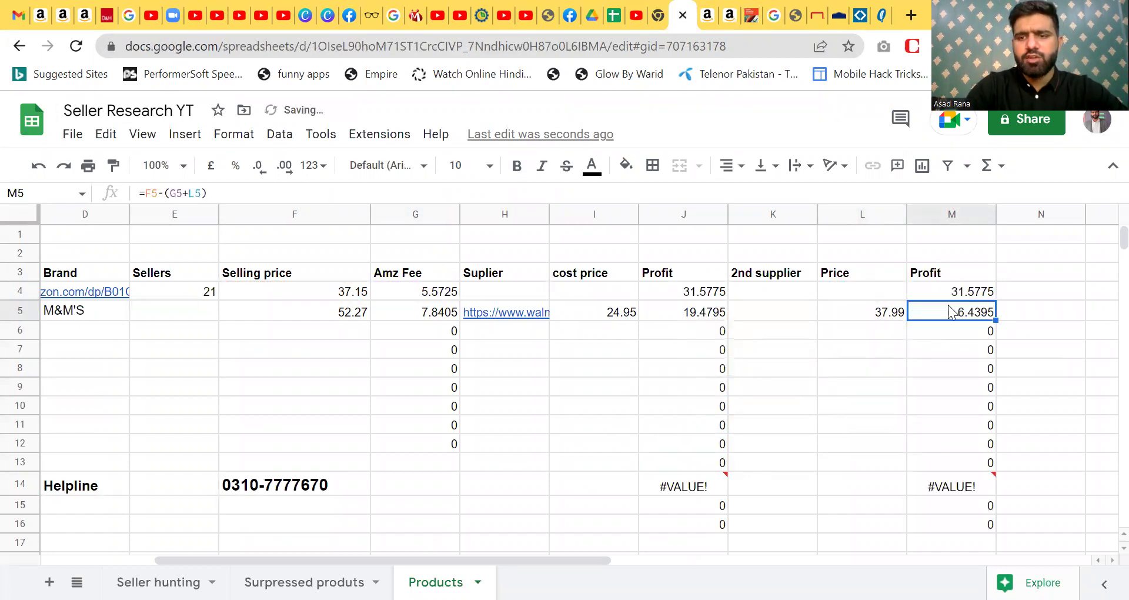
- Check the second profit results, then copy the Quill product page URL
left_click(839, 310)
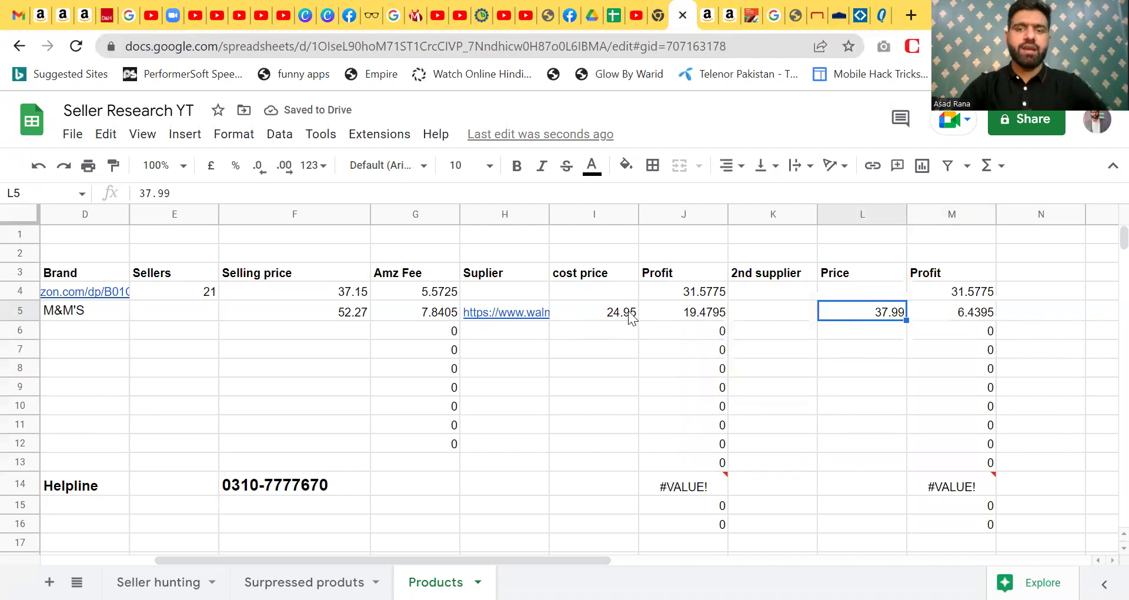
left_click(630, 318)
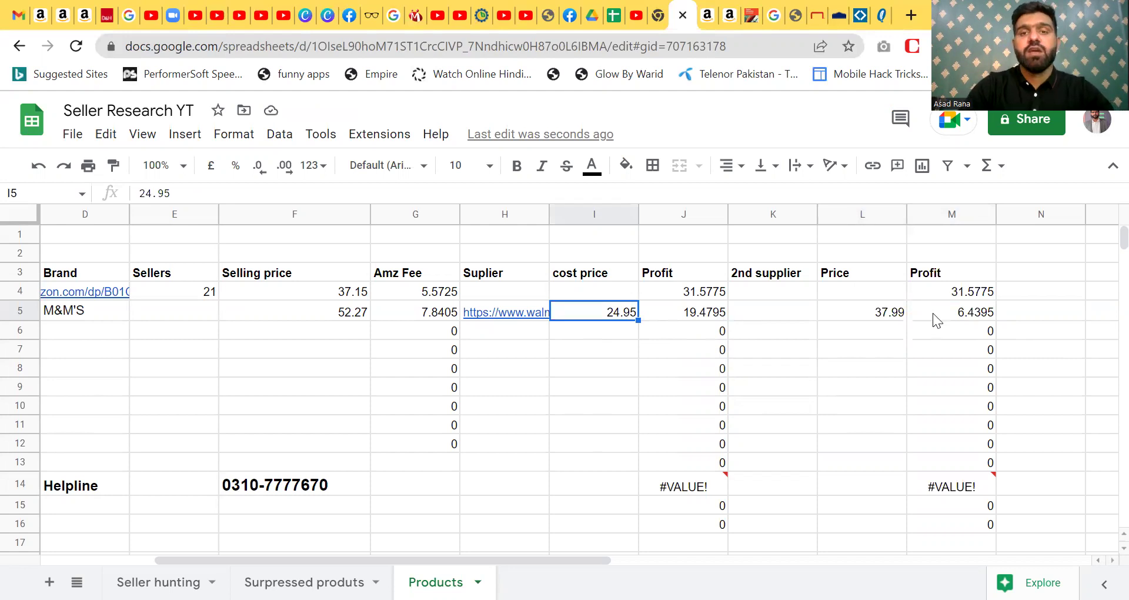
left_click(962, 321)
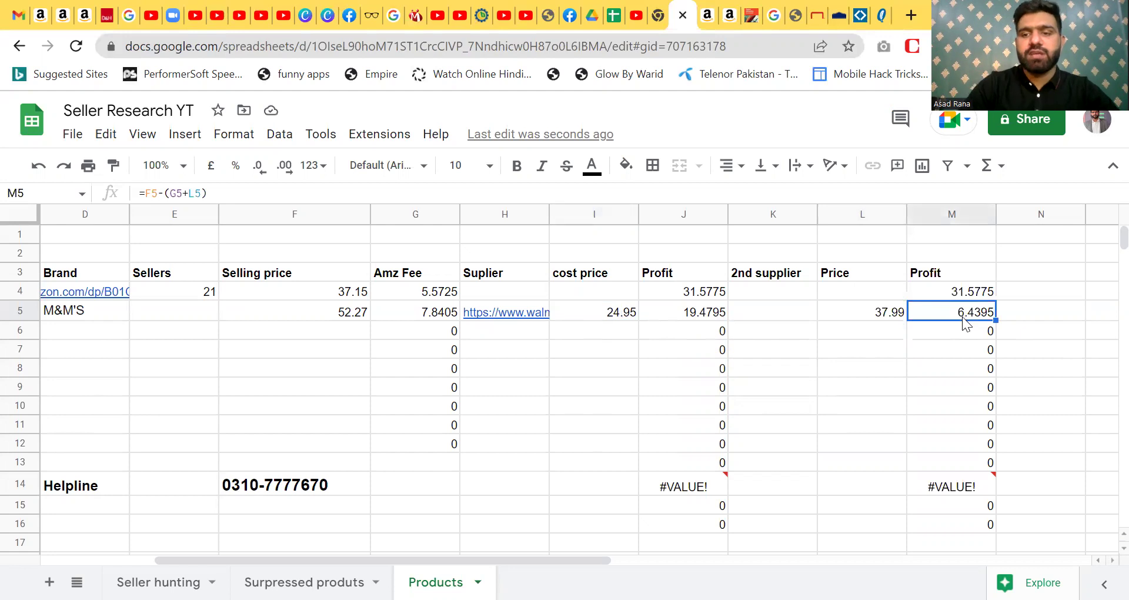
left_click(884, 15)
left_click(509, 47)
key("ctrl+c")
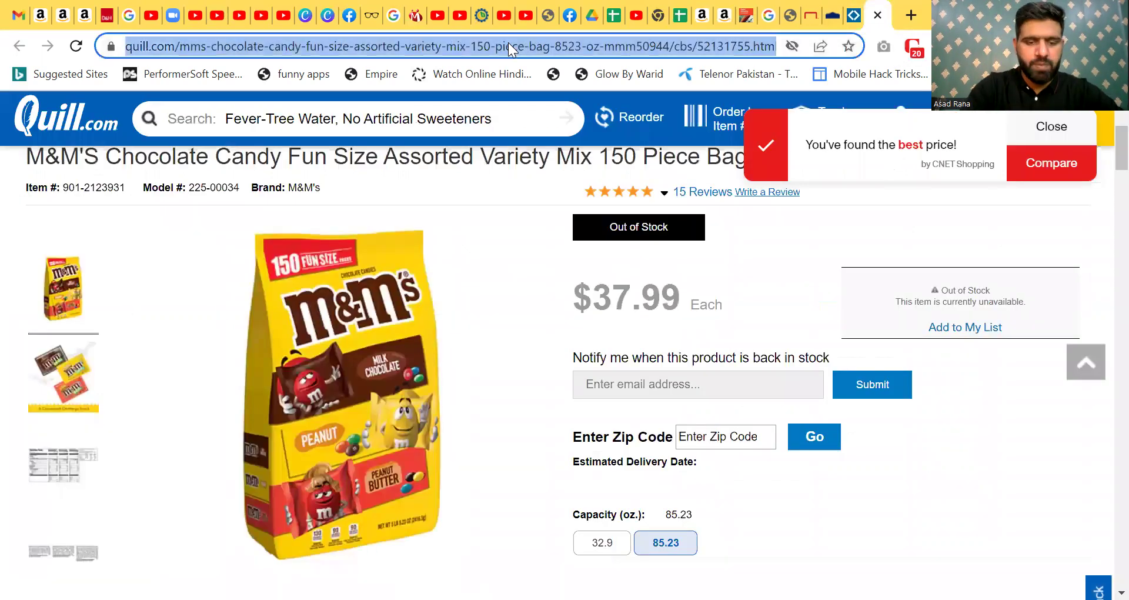
left_click(681, 14)
- Paste the Quill product link into K5, verify it opens, then move to the Staples tab
left_click(774, 308)
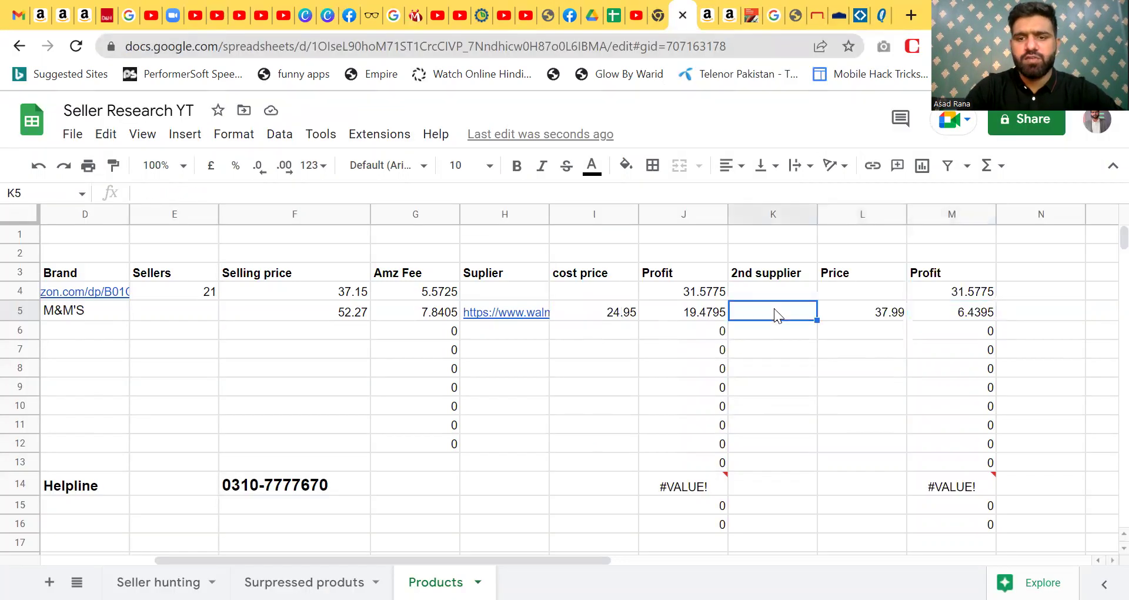
key("ctrl+v")
key("Return")
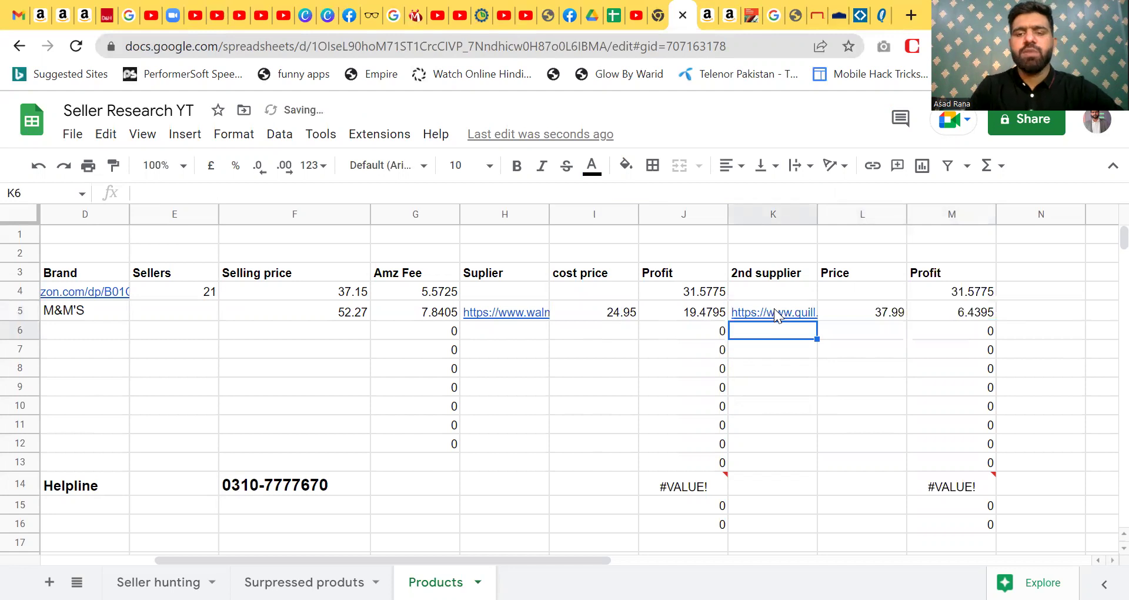
left_click(774, 308)
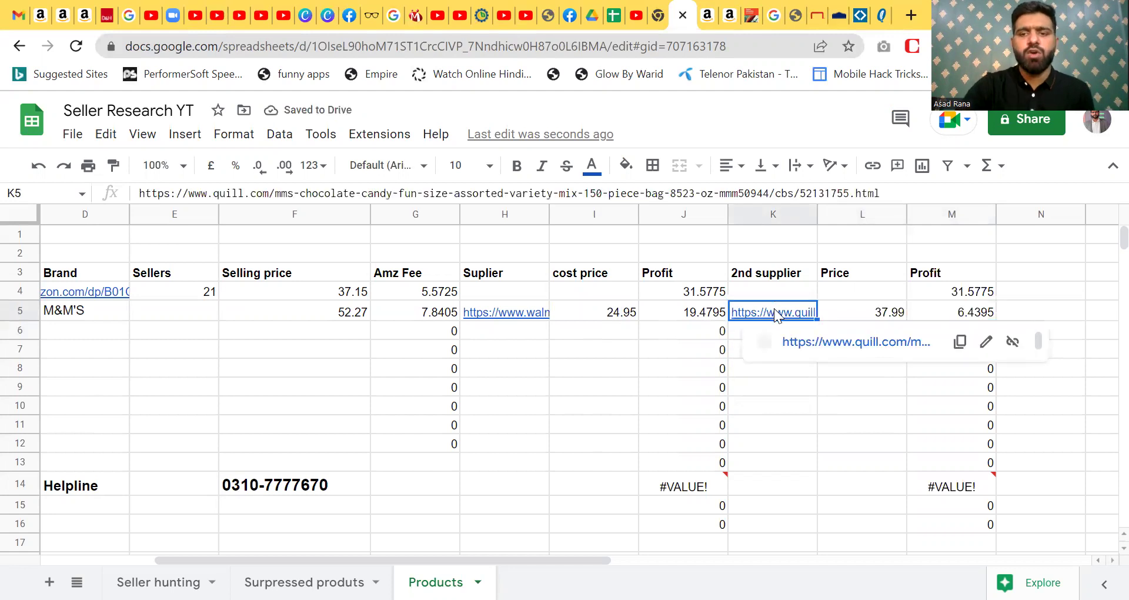
left_click(808, 342)
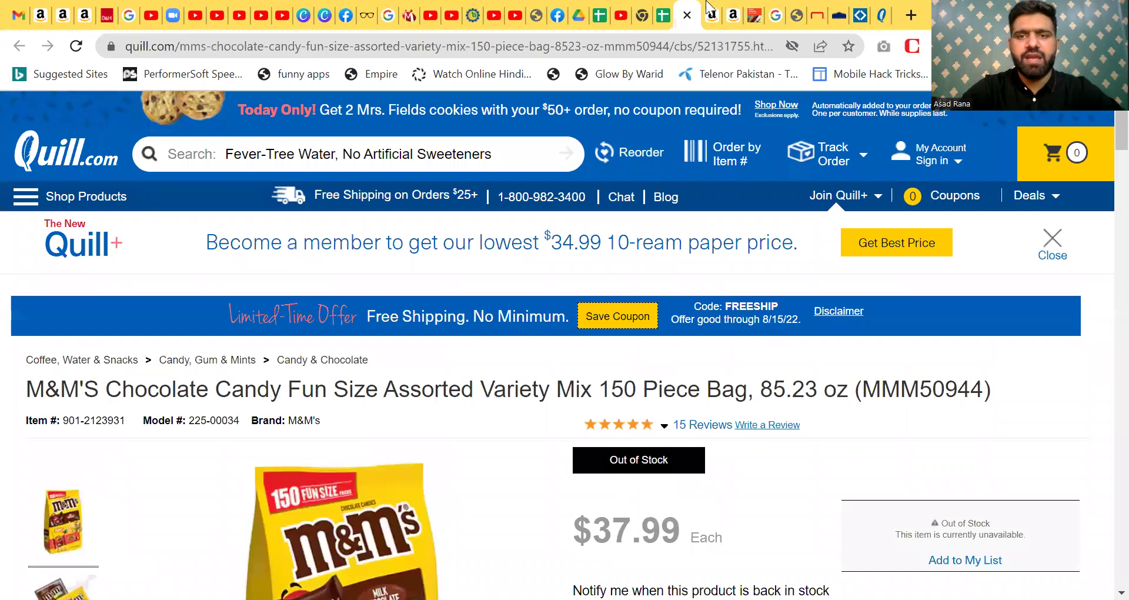
left_click(687, 15)
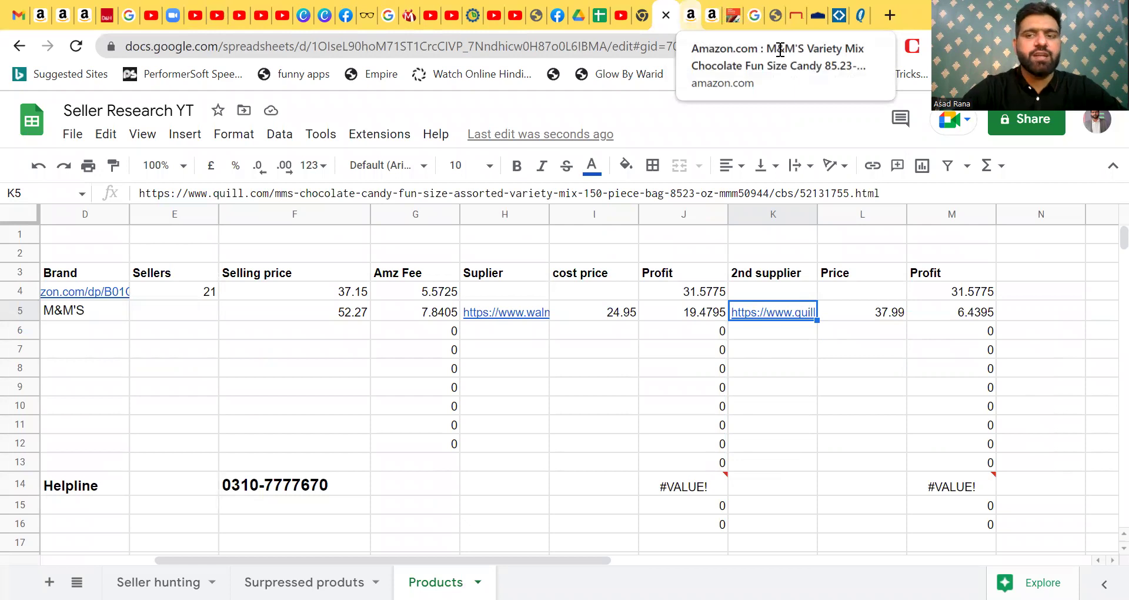
key("ctrl+Tab")
key("ctrl+Tab")
key("ctrl+Tab")
key("ctrl+Tab")
key("ctrl+Tab")
key("ctrl+Tab")
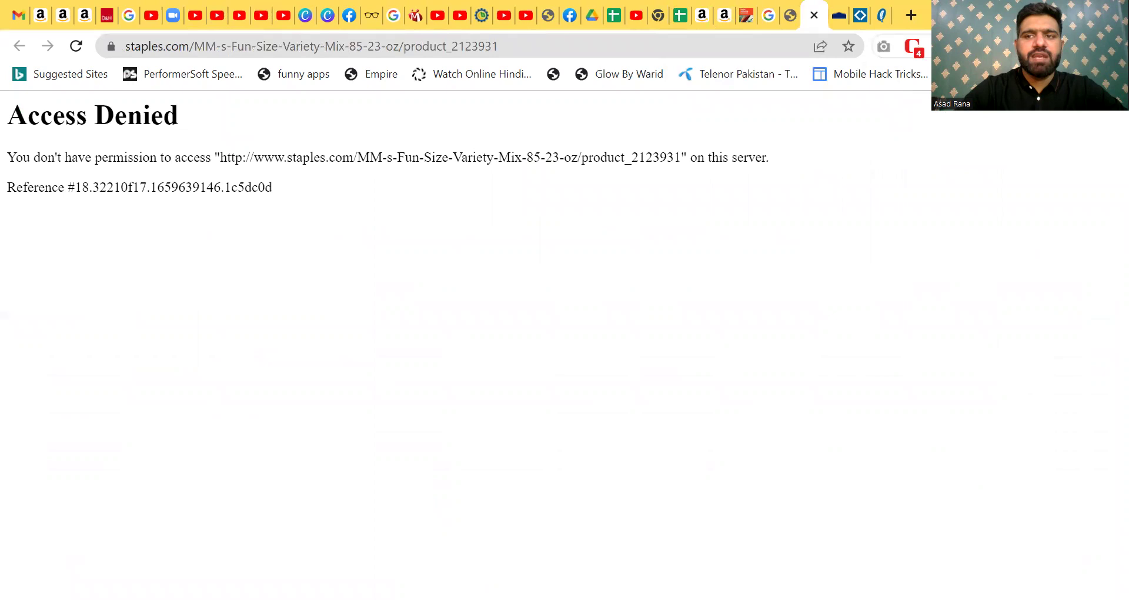
- Search 'browsec vpn extension' in a new tab and open its Chrome Web Store listing
left_click(969, 46)
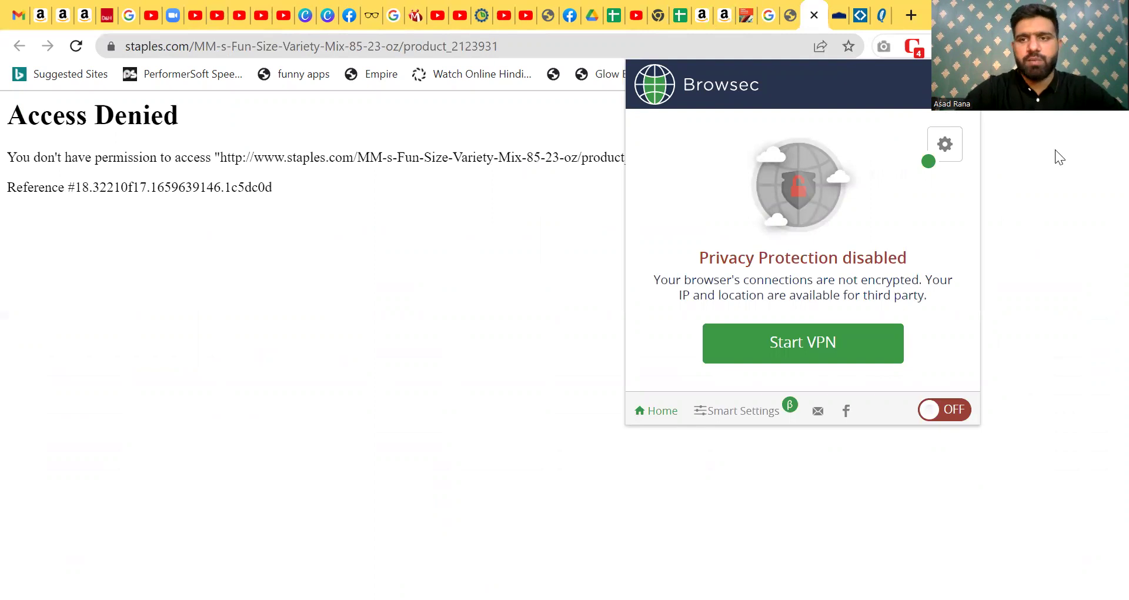
left_click(911, 16)
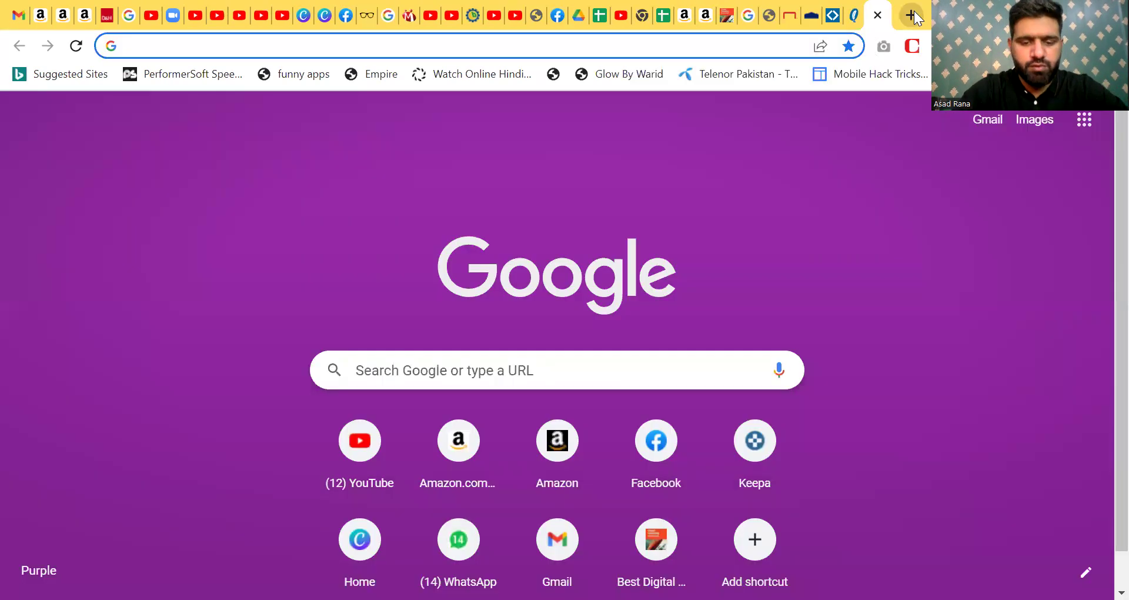
type("browsec")
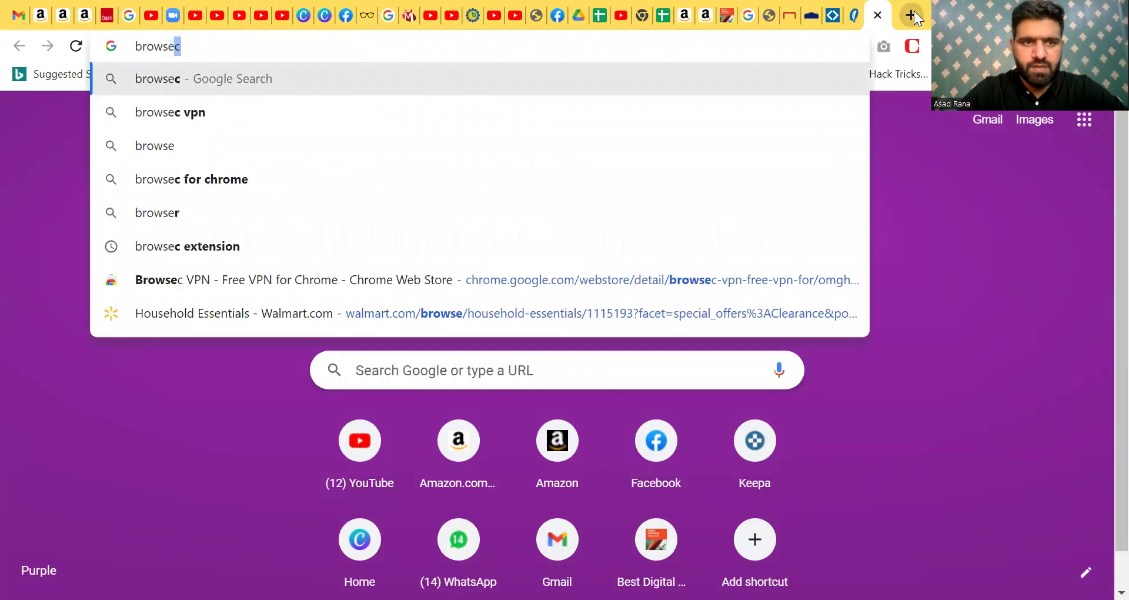
key("Down")
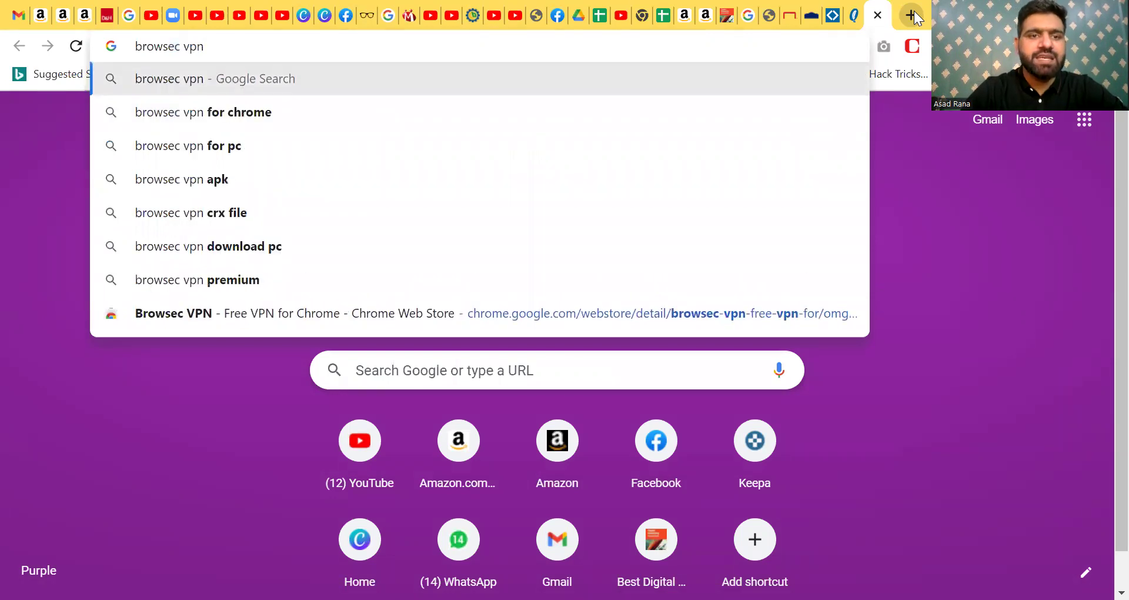
type("ex")
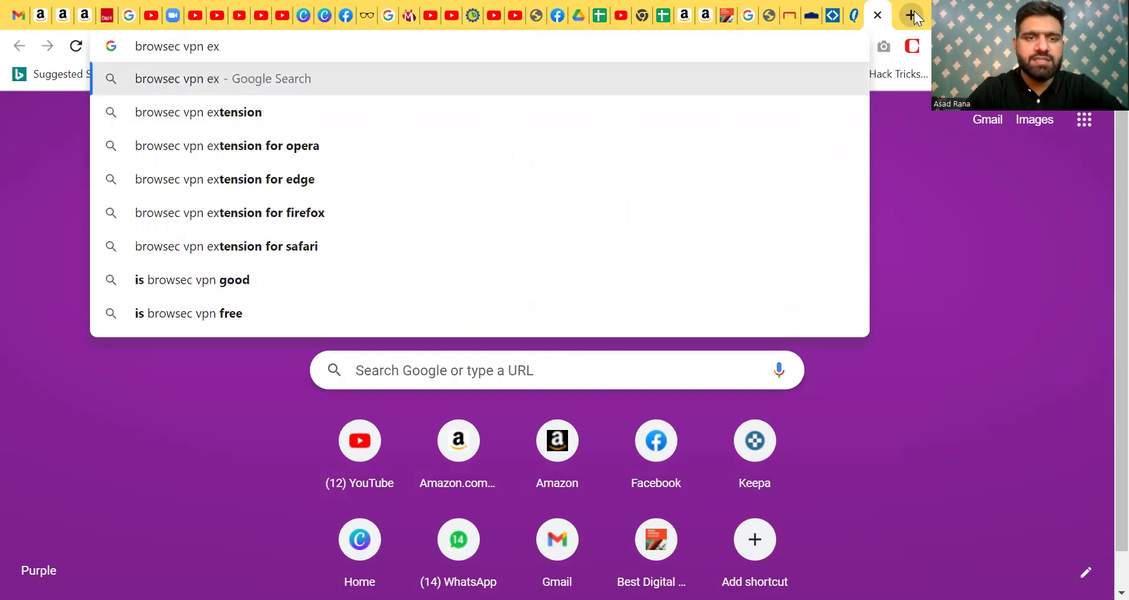
key("Down")
key("Return")
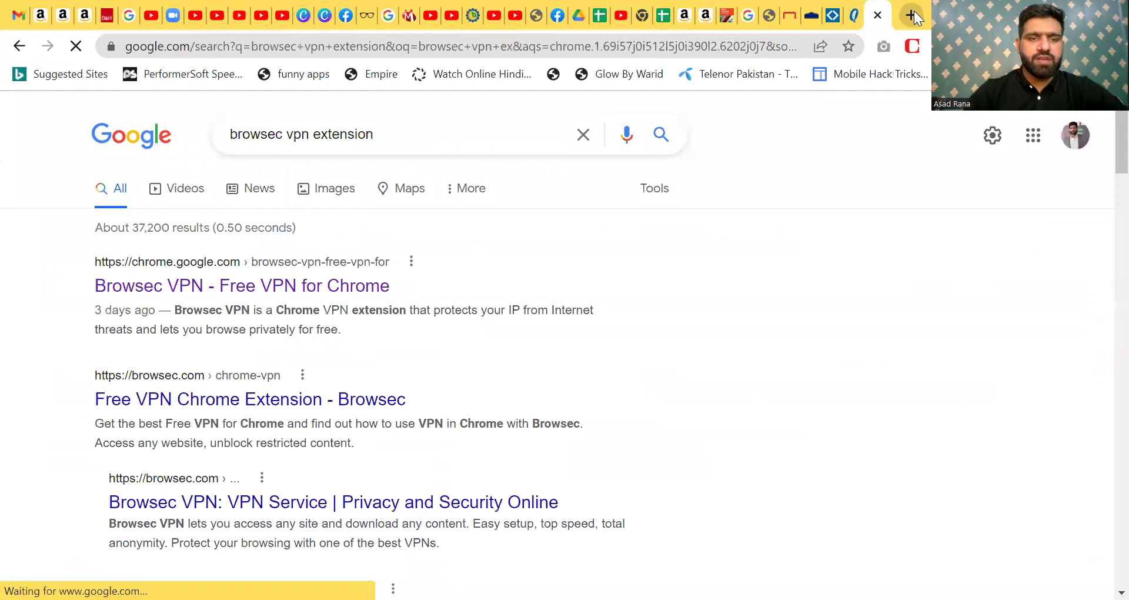
left_click(330, 287)
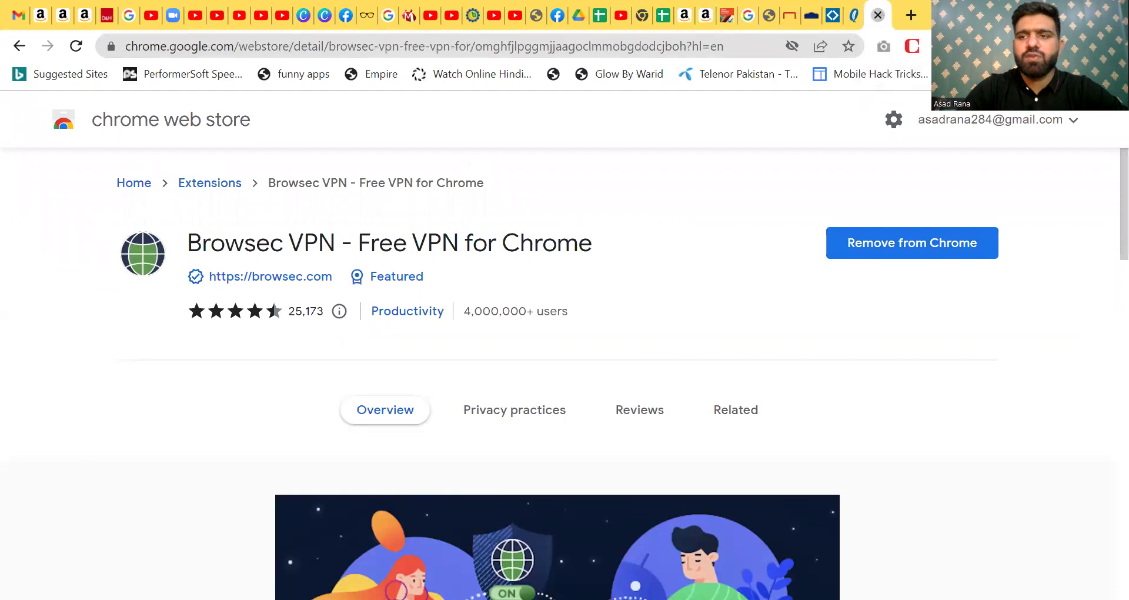
- Toggle the pins for Check Competitor Stock Levels and Browsec VPN, then close the Web Store tab
left_click(1026, 46)
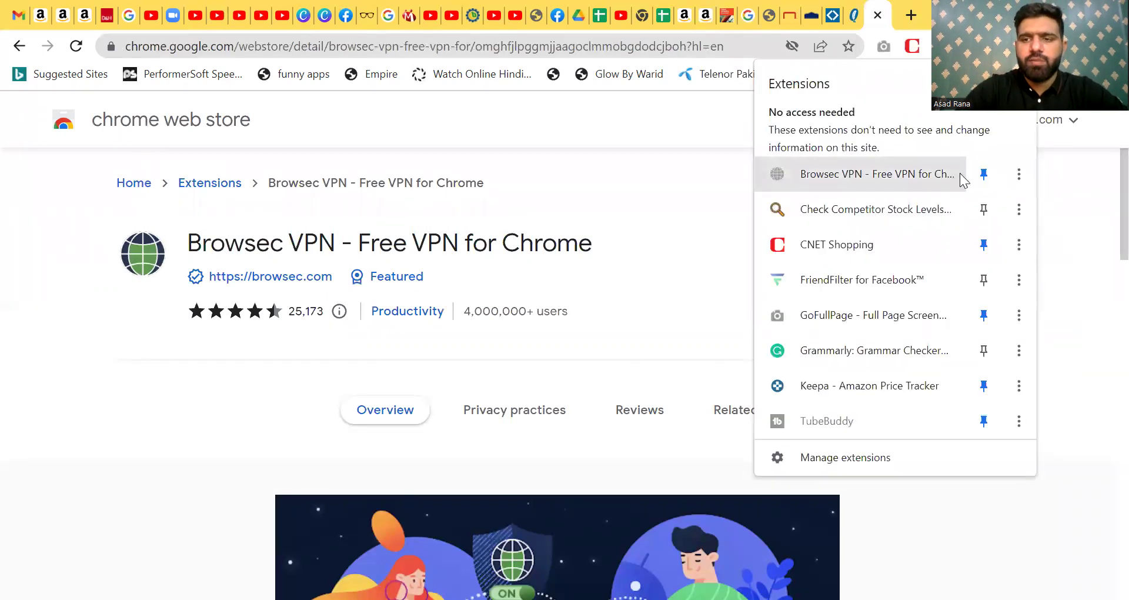
left_click(983, 204)
left_click(982, 203)
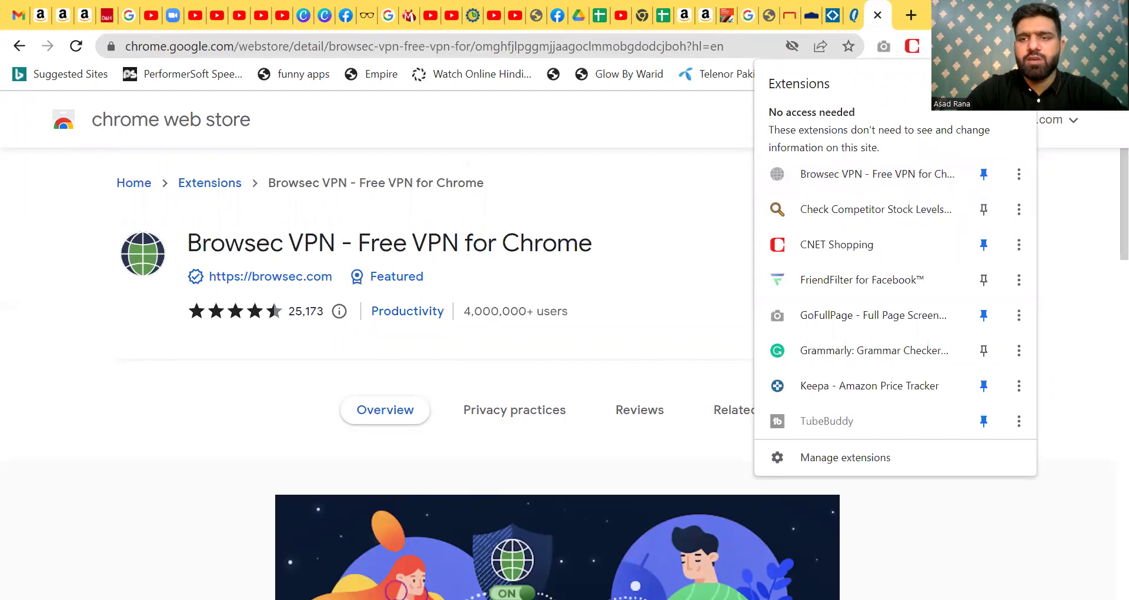
left_click(989, 171)
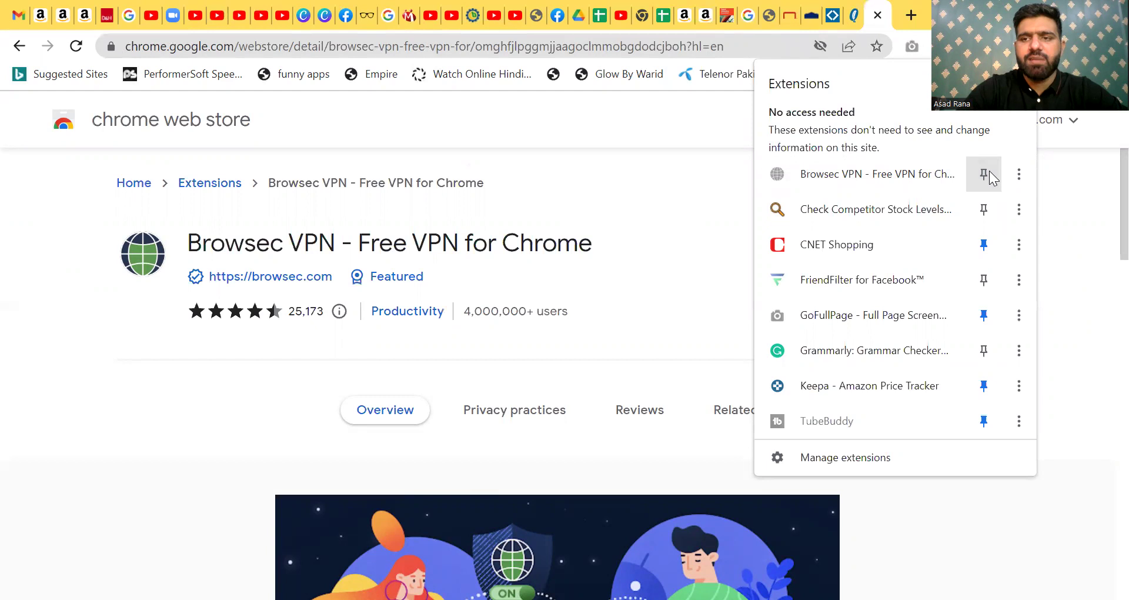
left_click(985, 173)
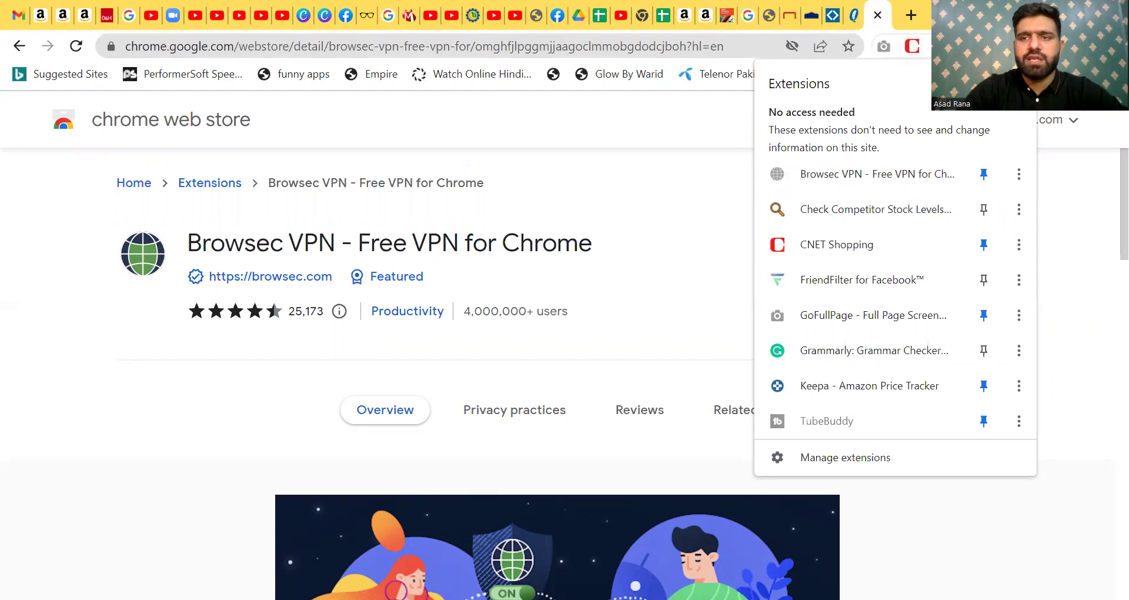
left_click(878, 15)
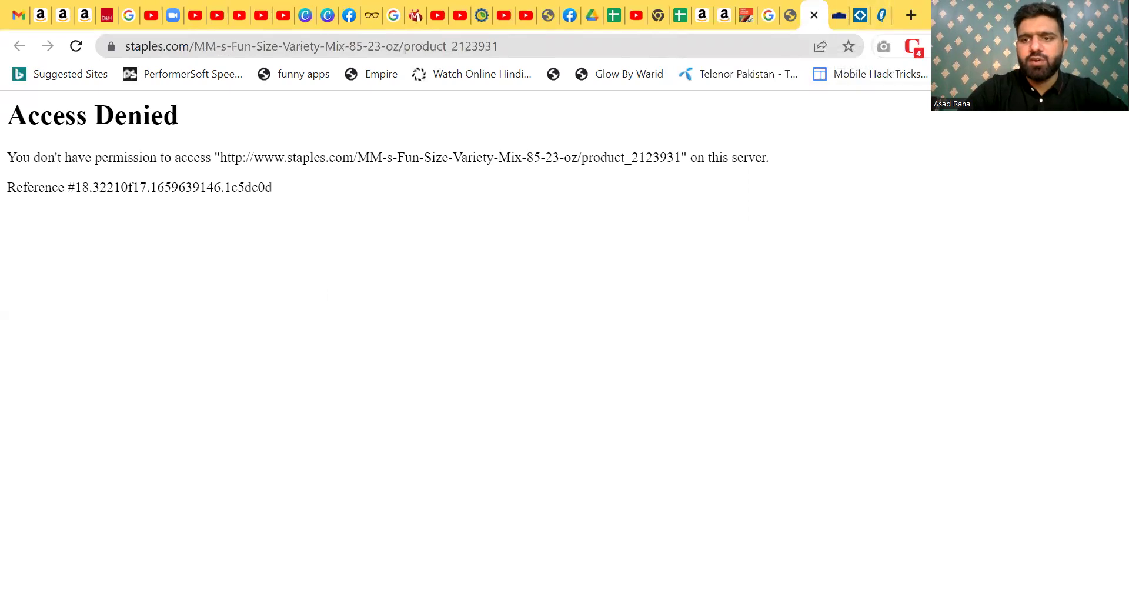
- Turn on Browsec VPN with a United States location and reload the Staples page
left_click(1000, 46)
left_click(847, 341)
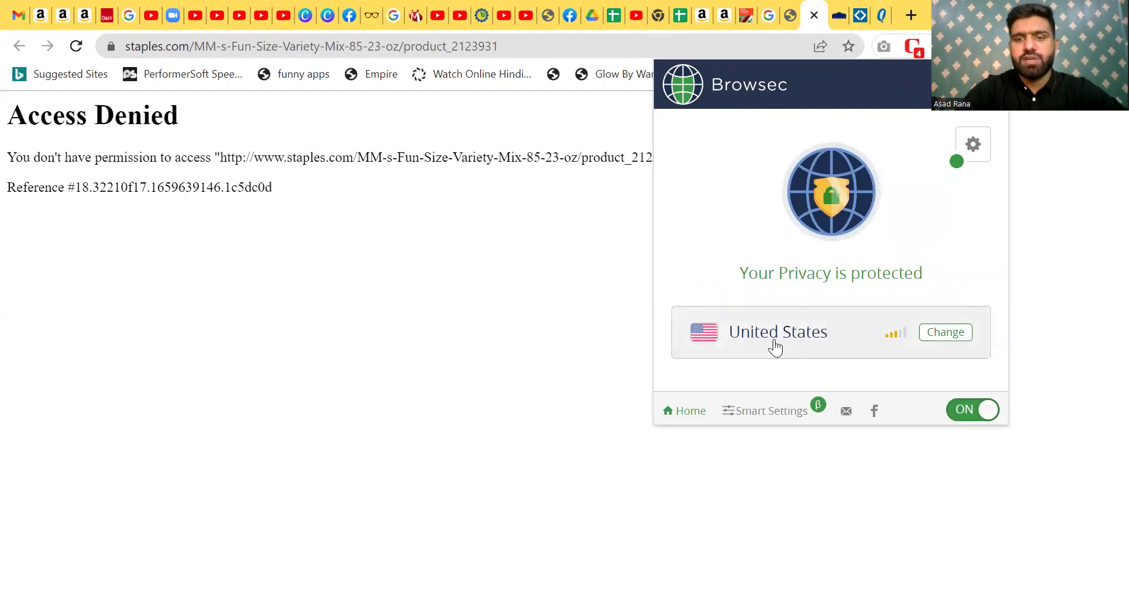
left_click(951, 335)
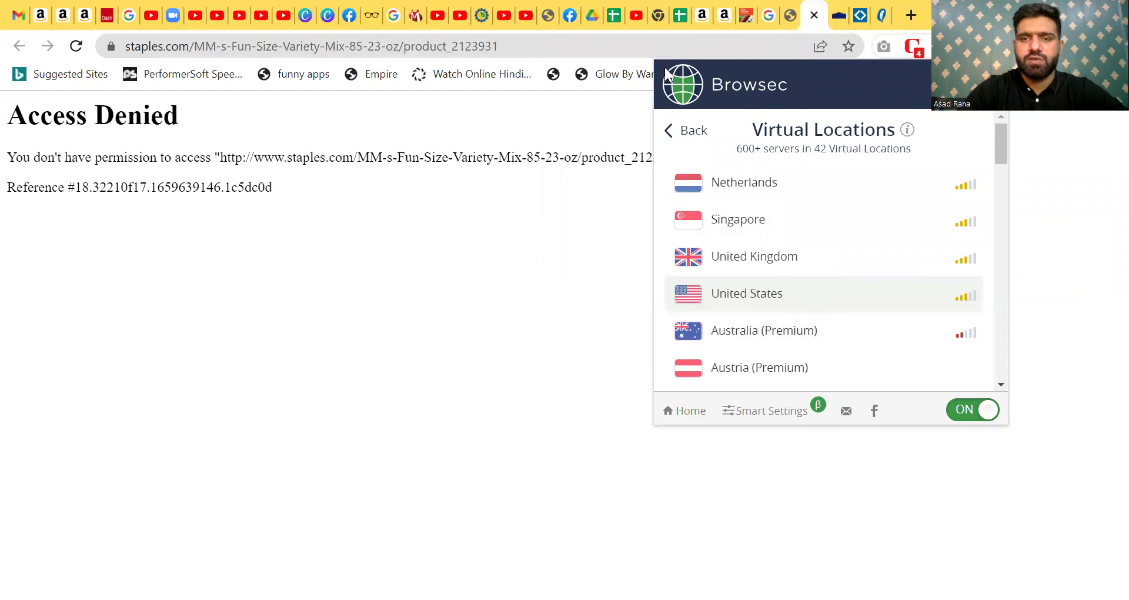
left_click(678, 83)
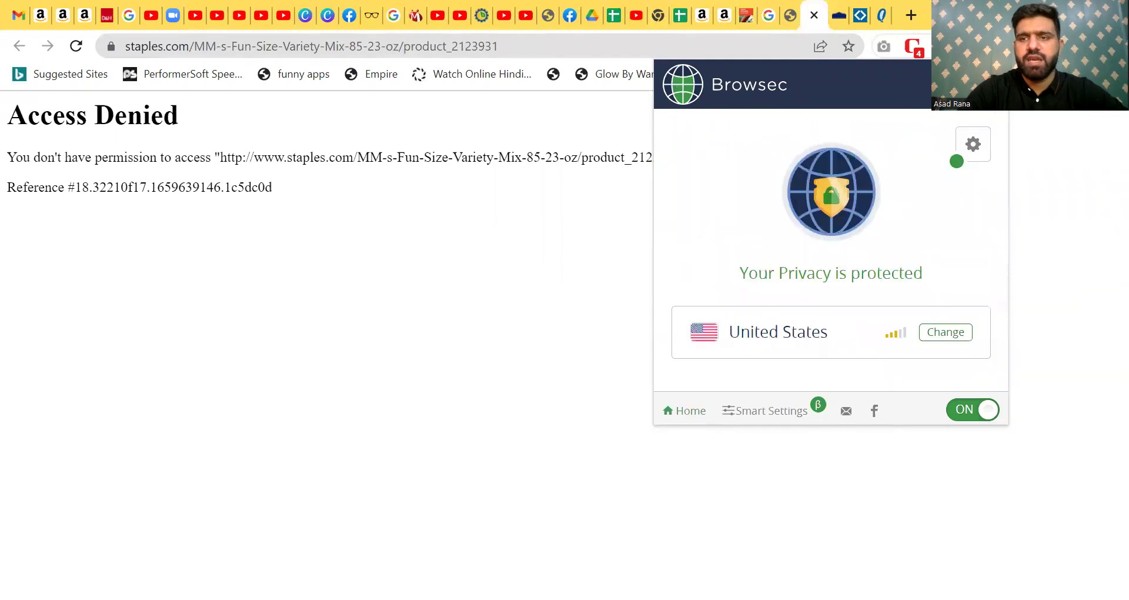
left_click(1079, 176)
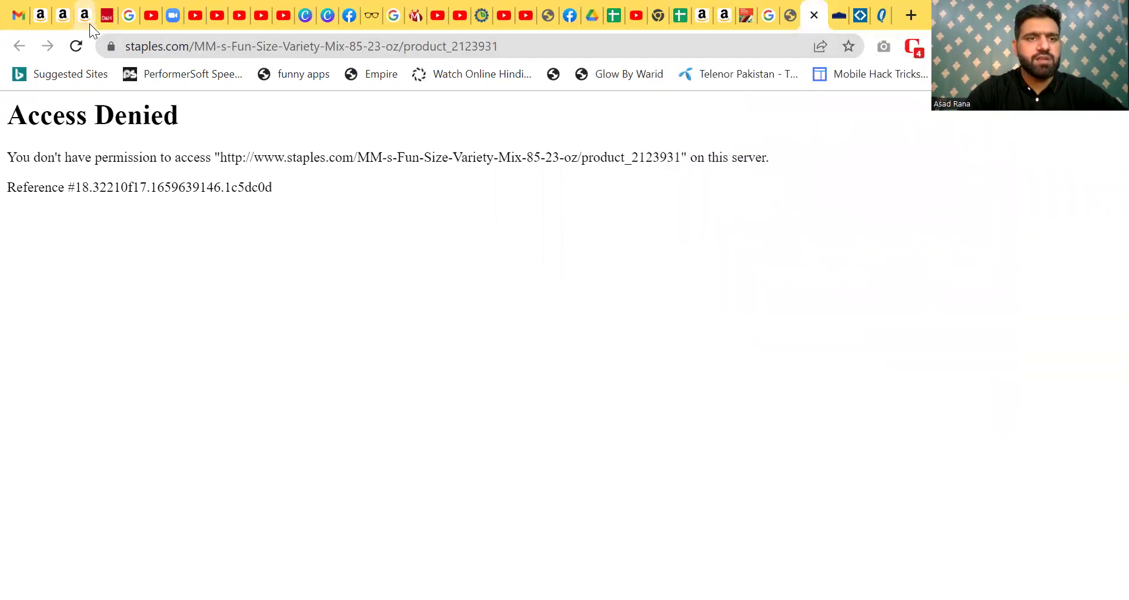
left_click(76, 47)
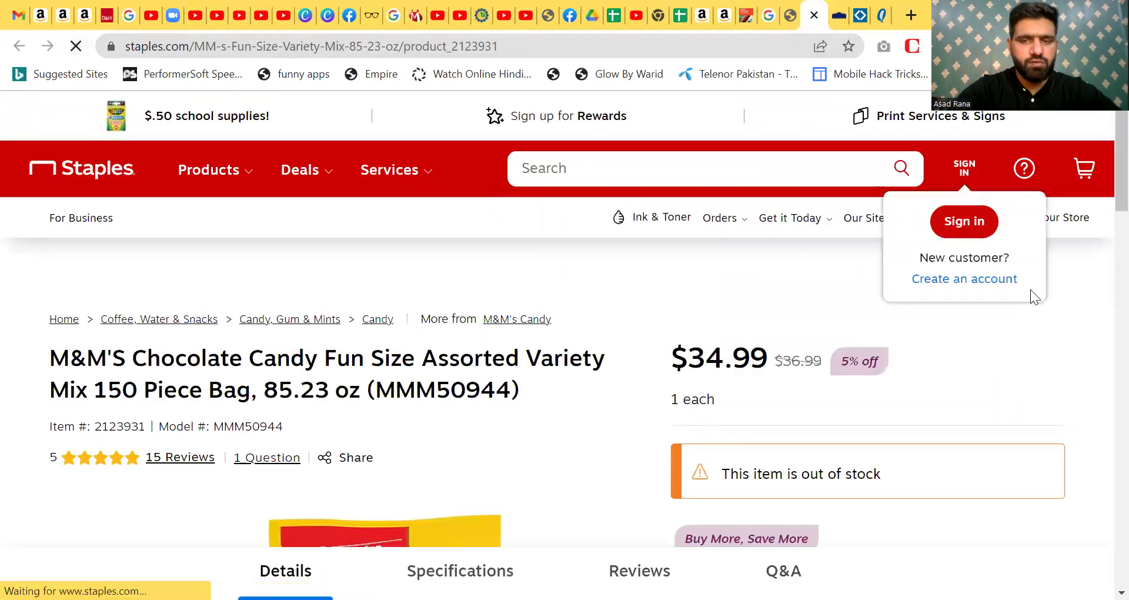
- Scroll the M&M'S Fun Size product page and select its $34.99 price
scroll(1105, 198, "down", 2)
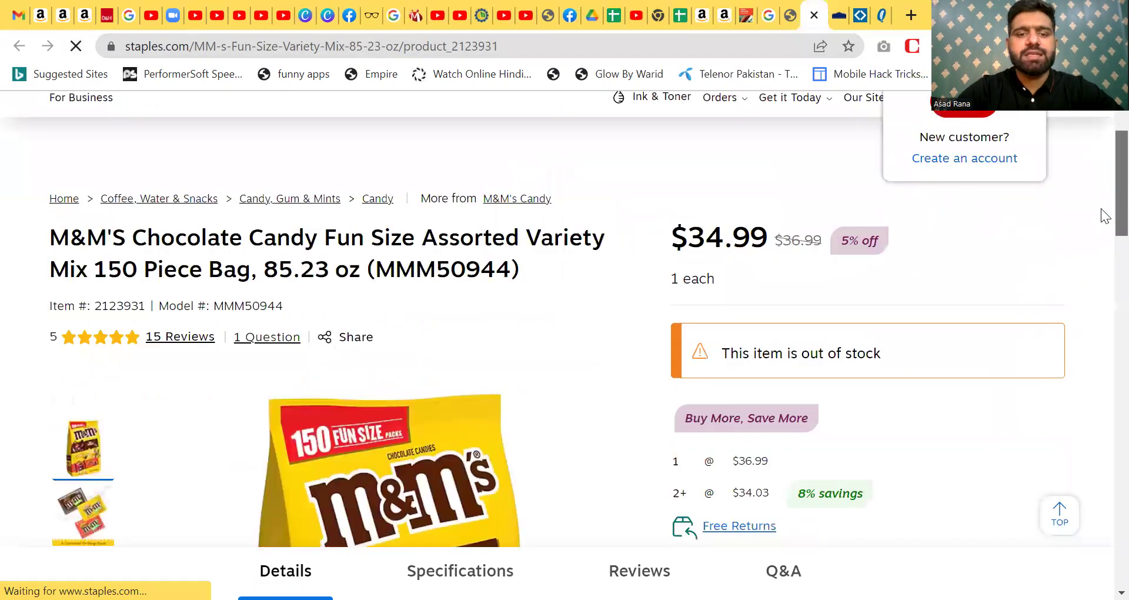
scroll(1101, 214, "down", 6)
scroll(1043, 234, "up", 8)
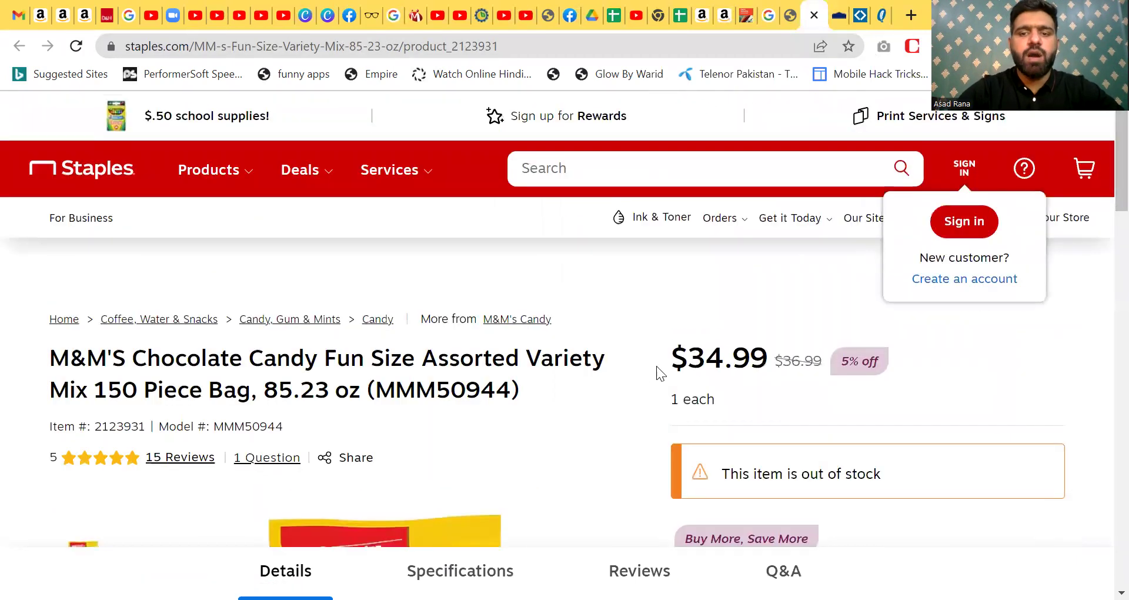
left_click_drag(688, 360, 768, 358)
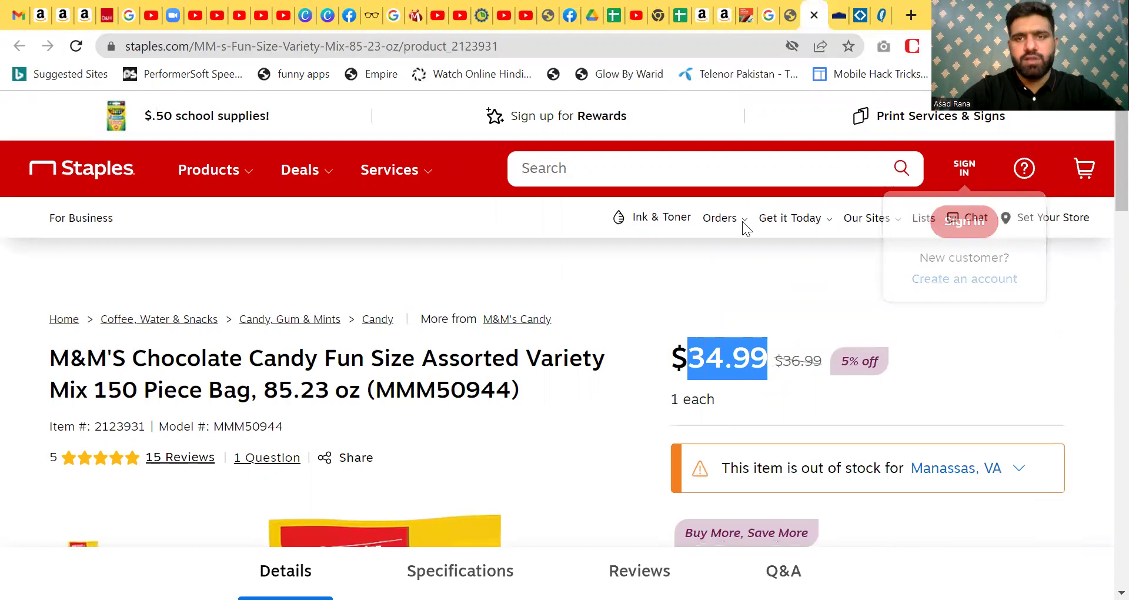
- In the Seller Research YT sheet, add headings '3rd supplier' in N3 and 'Price' in O3
left_click(676, 7)
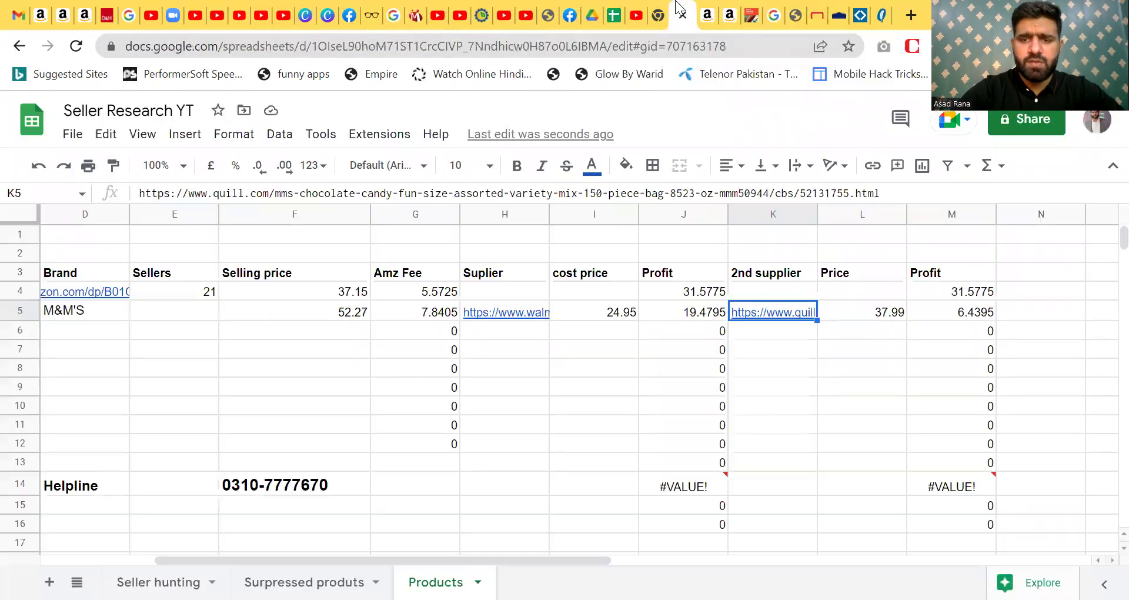
left_click(1041, 261)
type("3rd supplier")
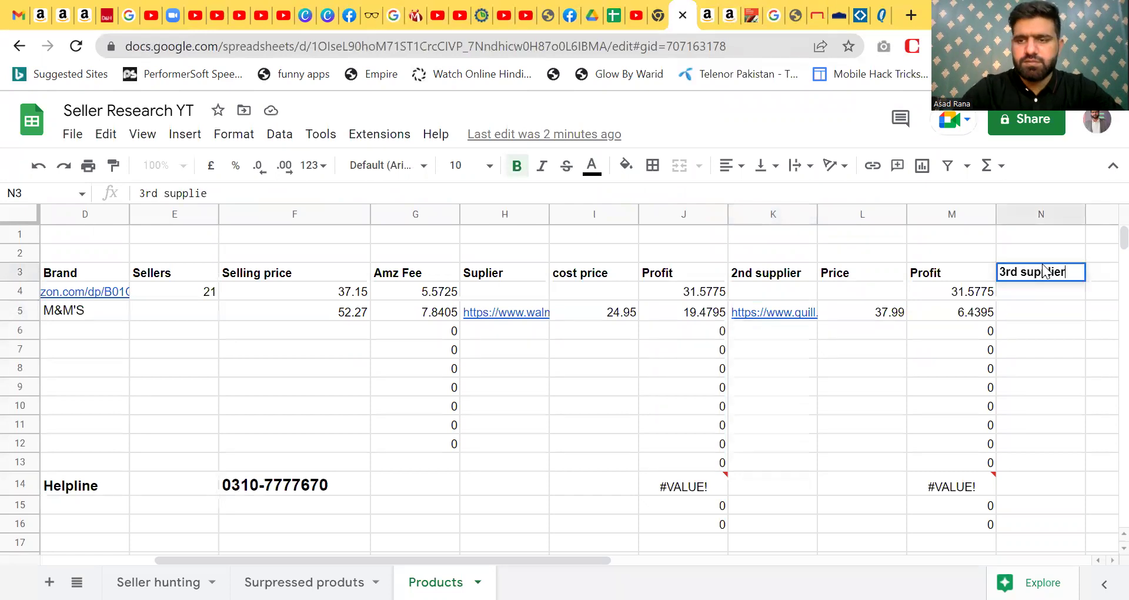
key("Return")
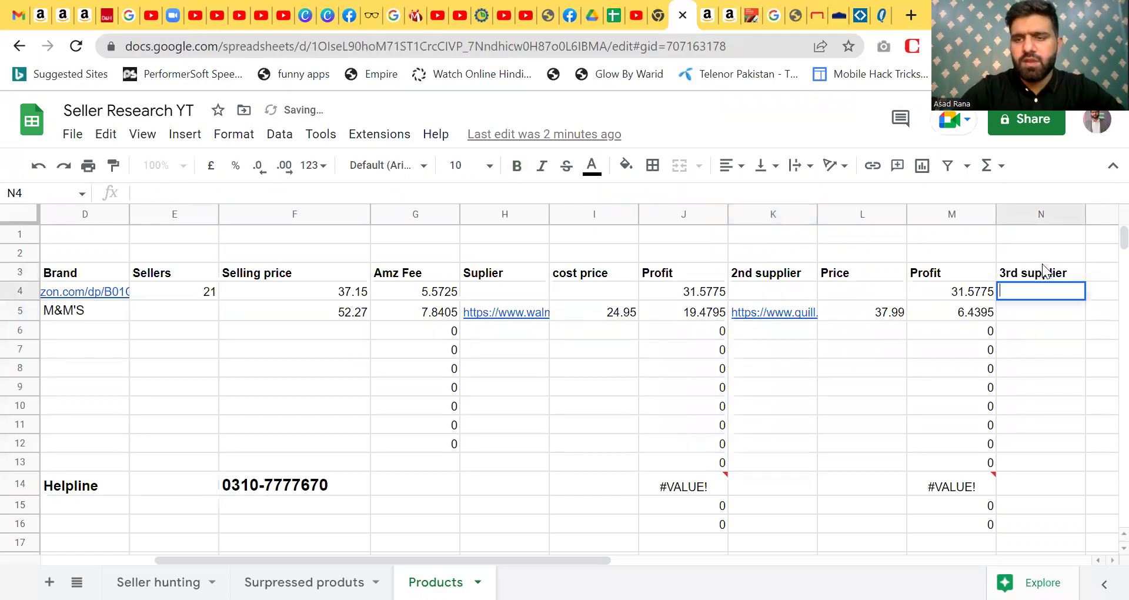
key("Down")
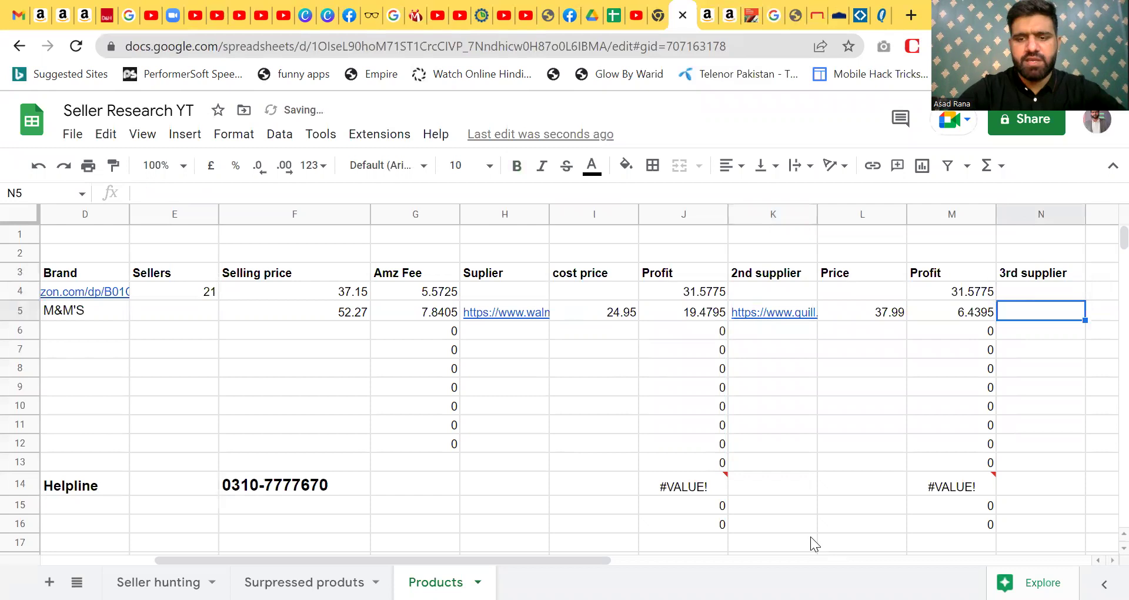
left_click_drag(518, 562, 616, 555)
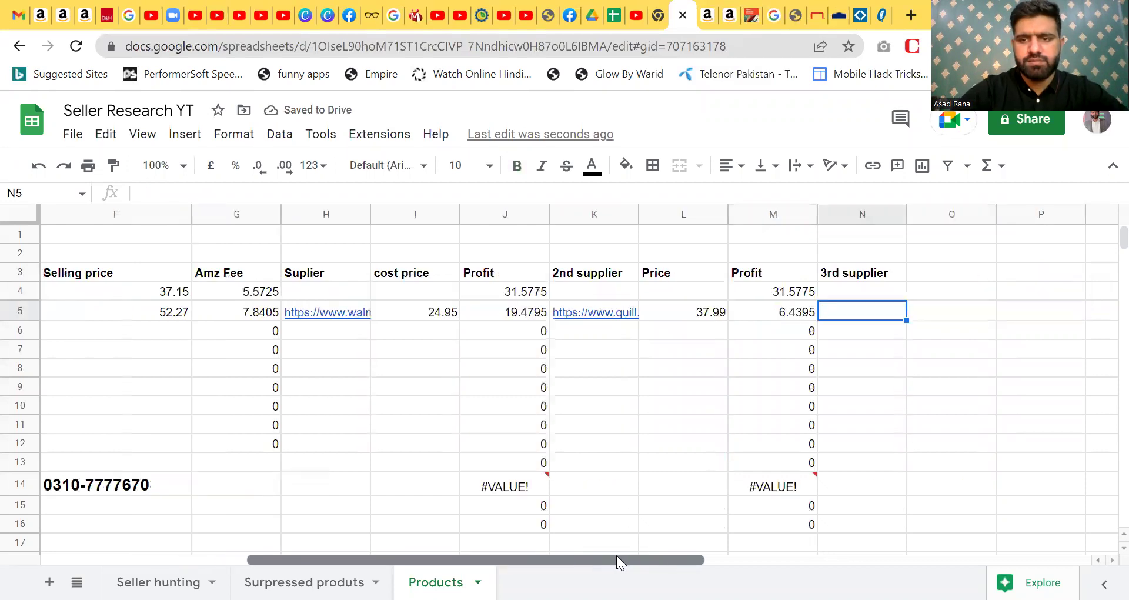
left_click(967, 268)
type("Price")
key("Return")
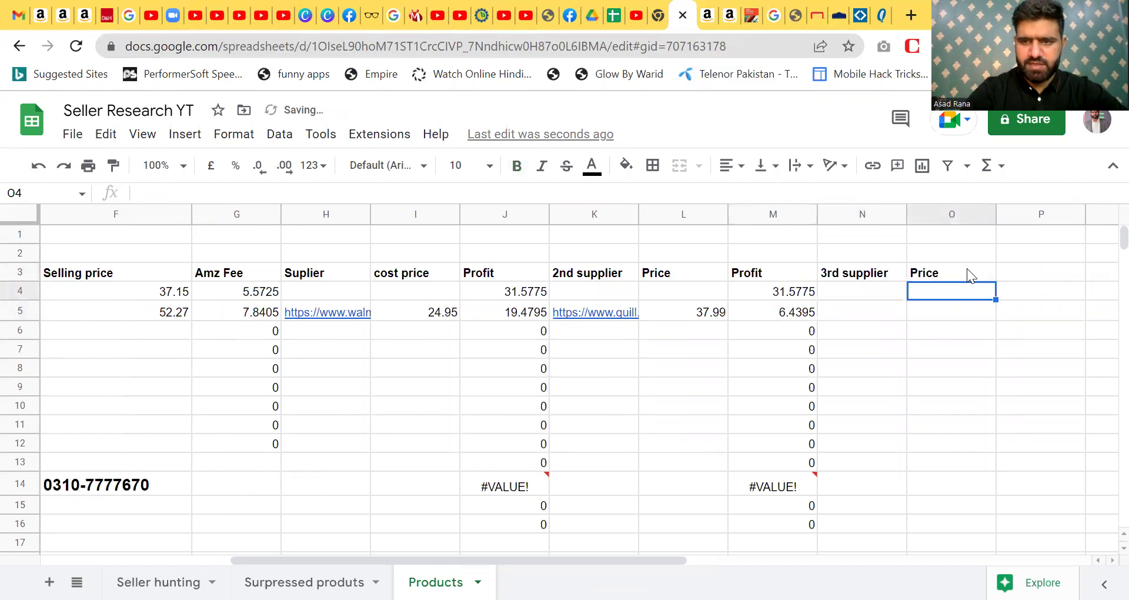
key("Down")
key("Left")
key("Right")
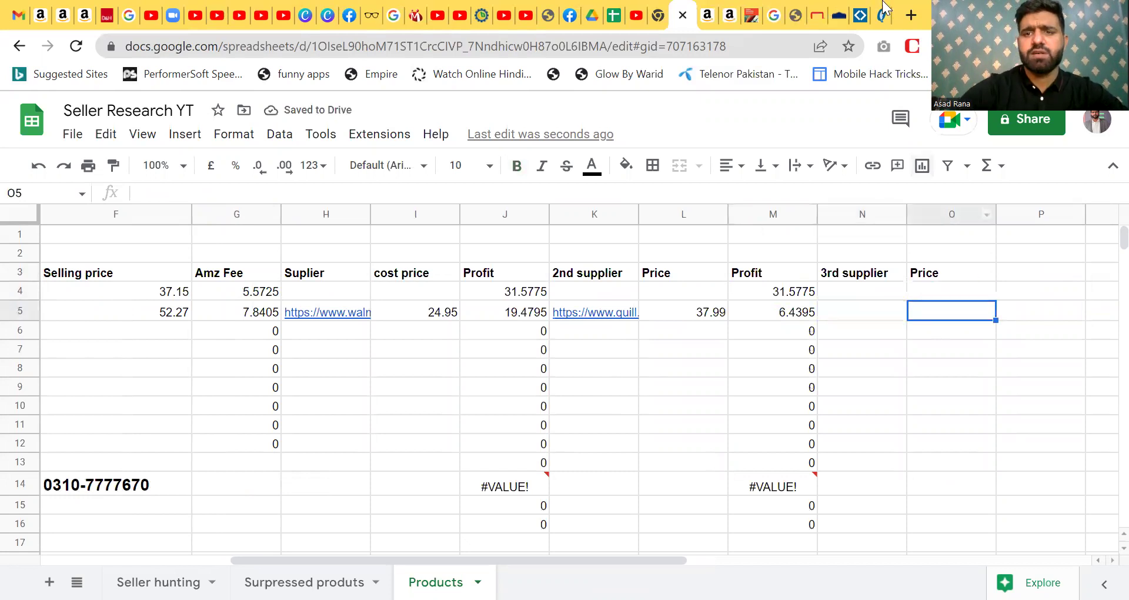
- Enter the Staples price 34.99 in O5 and head column P 'Profit'
left_click(814, 16)
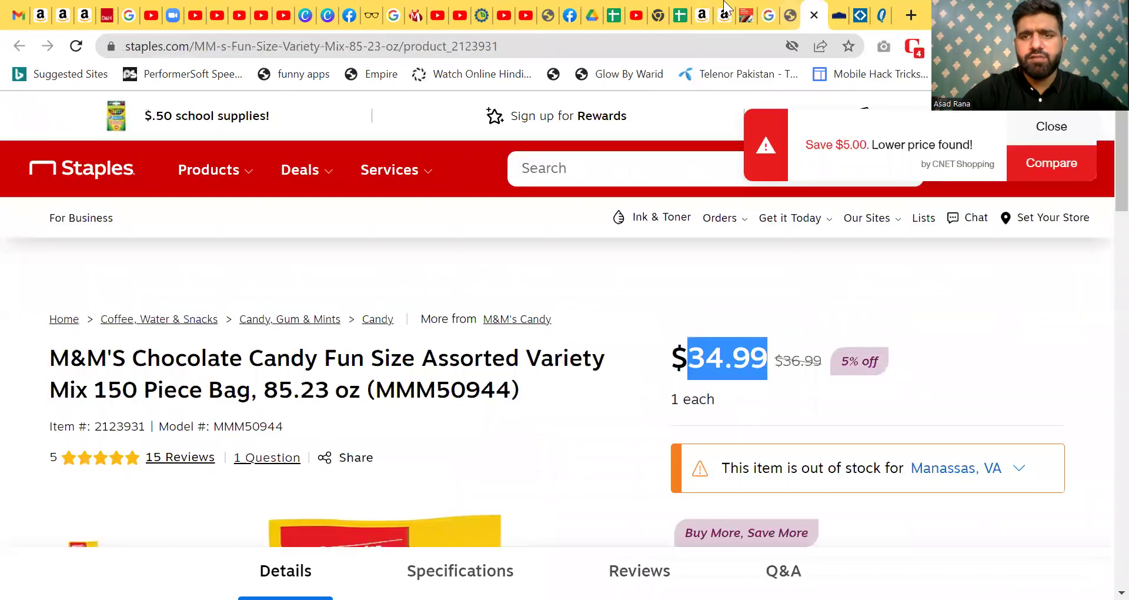
left_click(681, 16)
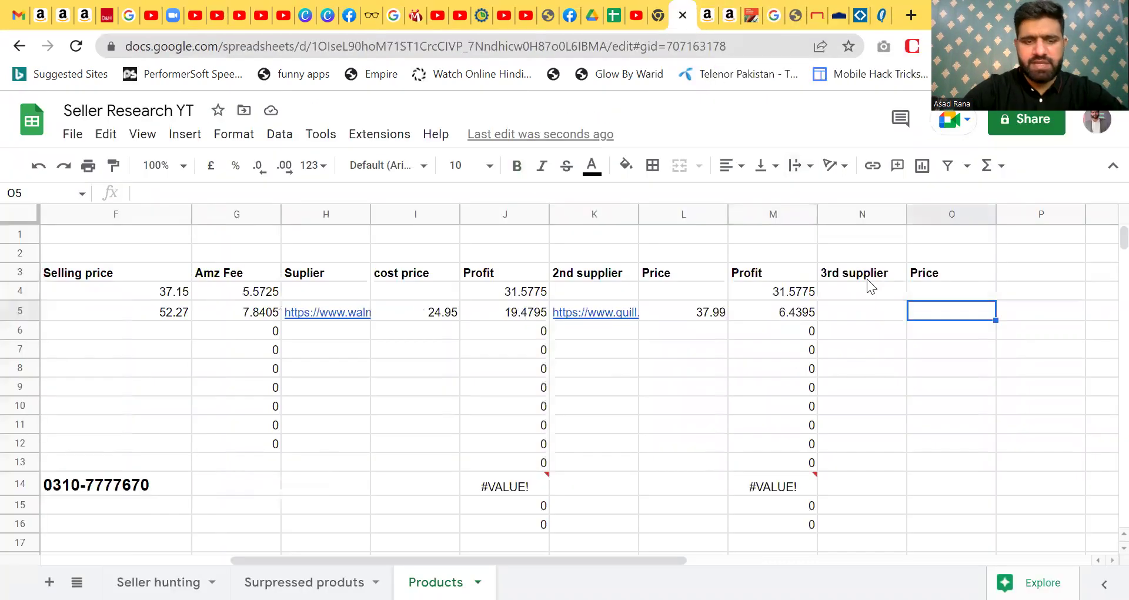
type("34.99")
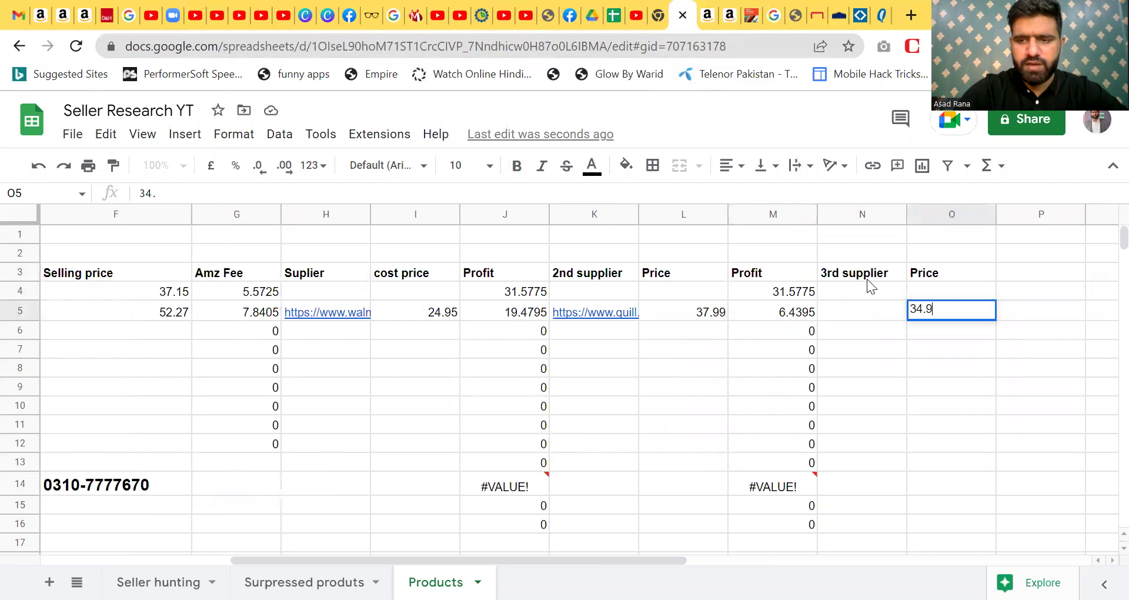
key("Return")
key("Up")
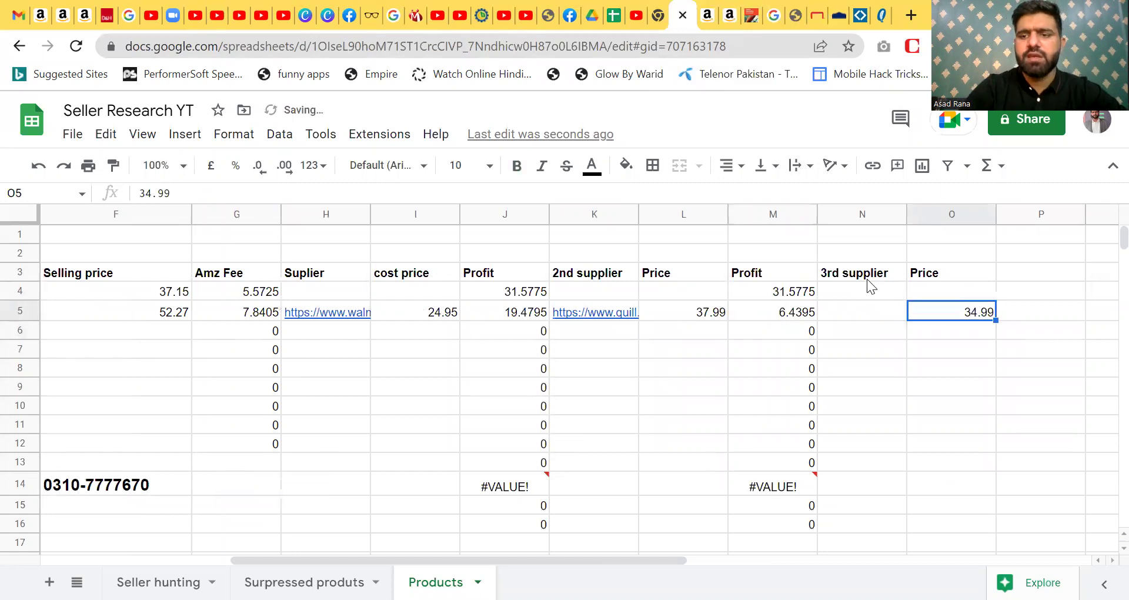
key("Right")
key("Up")
key("Up")
type("Profit")
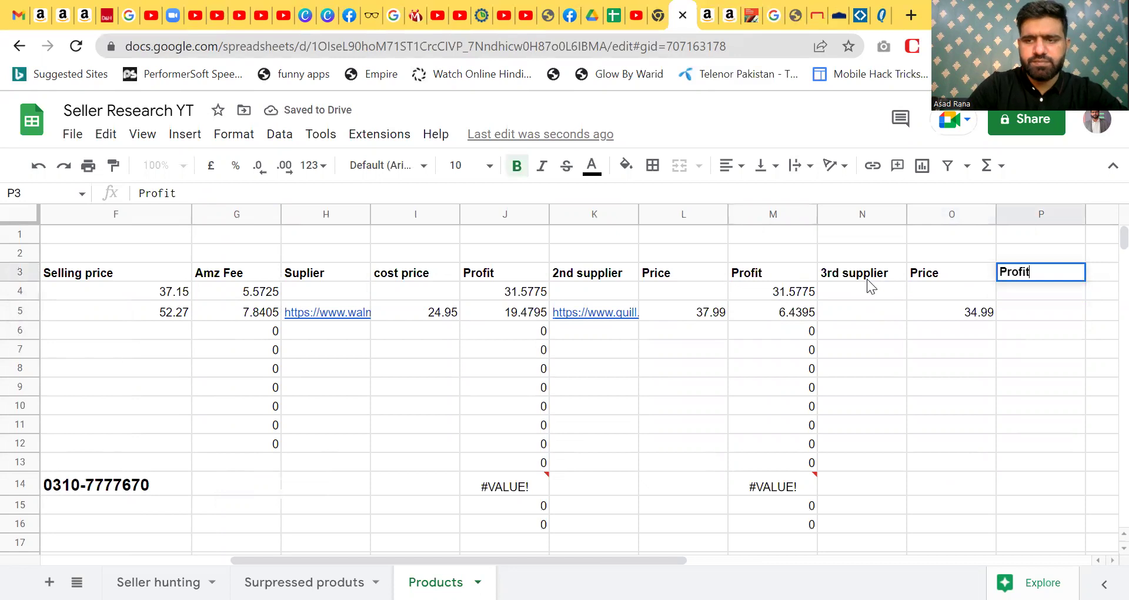
key("Return")
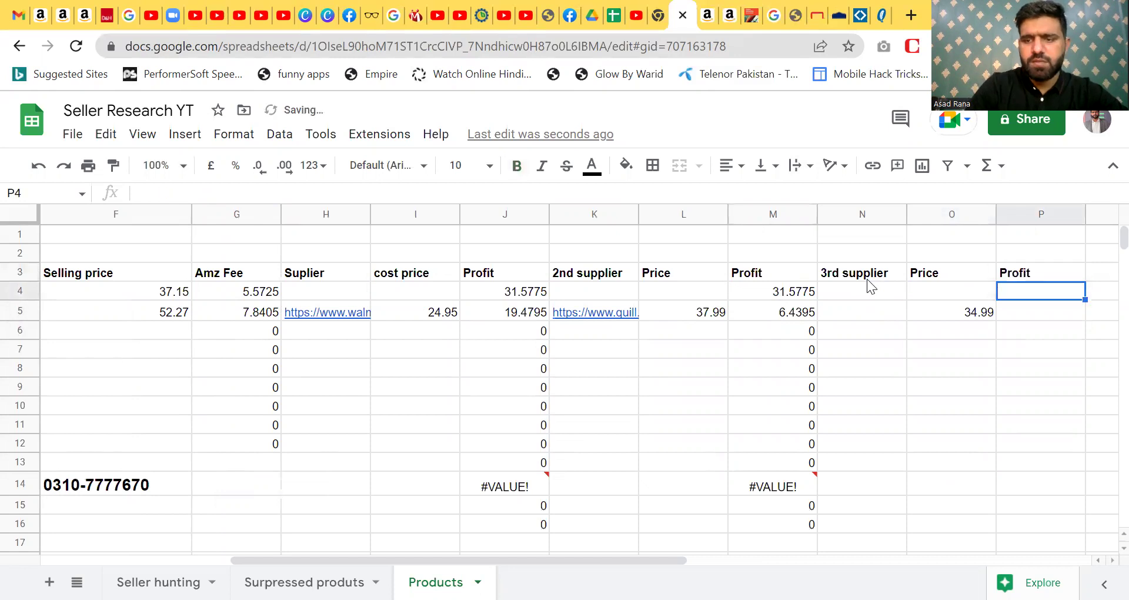
- Enter the profit formula =F5(G4+O4) in P4
type("=")
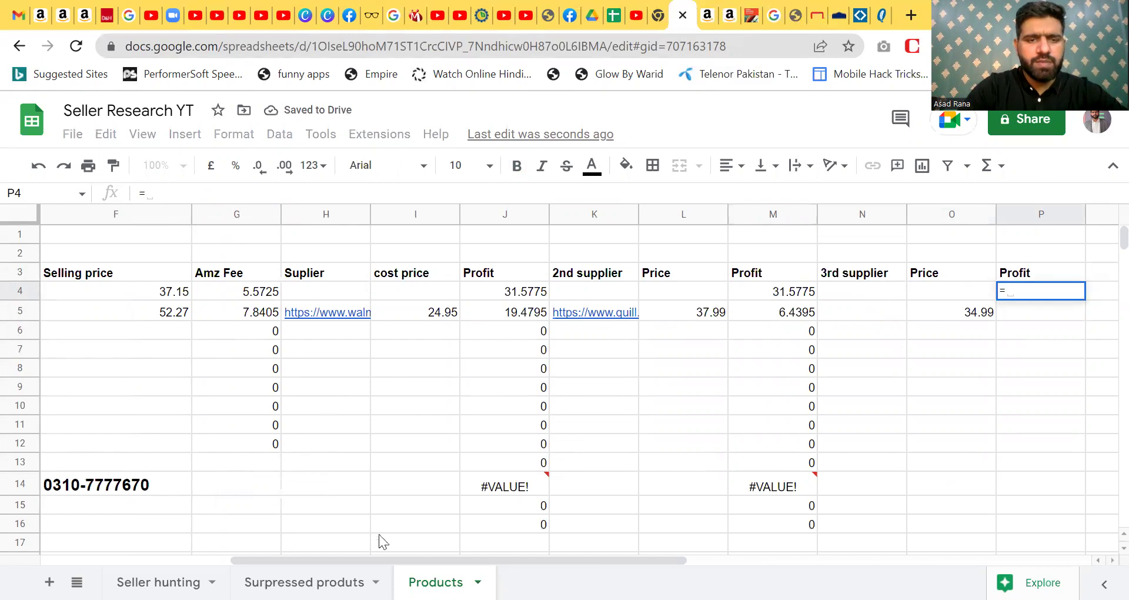
left_click_drag(374, 557, 267, 569)
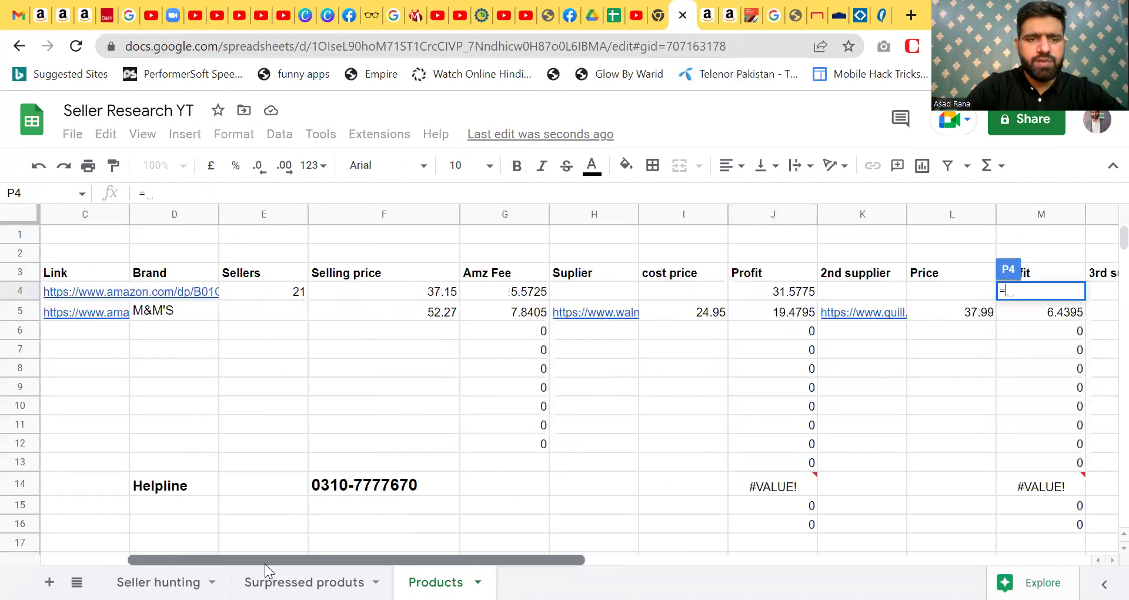
left_click(438, 316)
left_click_drag(479, 560, 662, 559)
type("(")
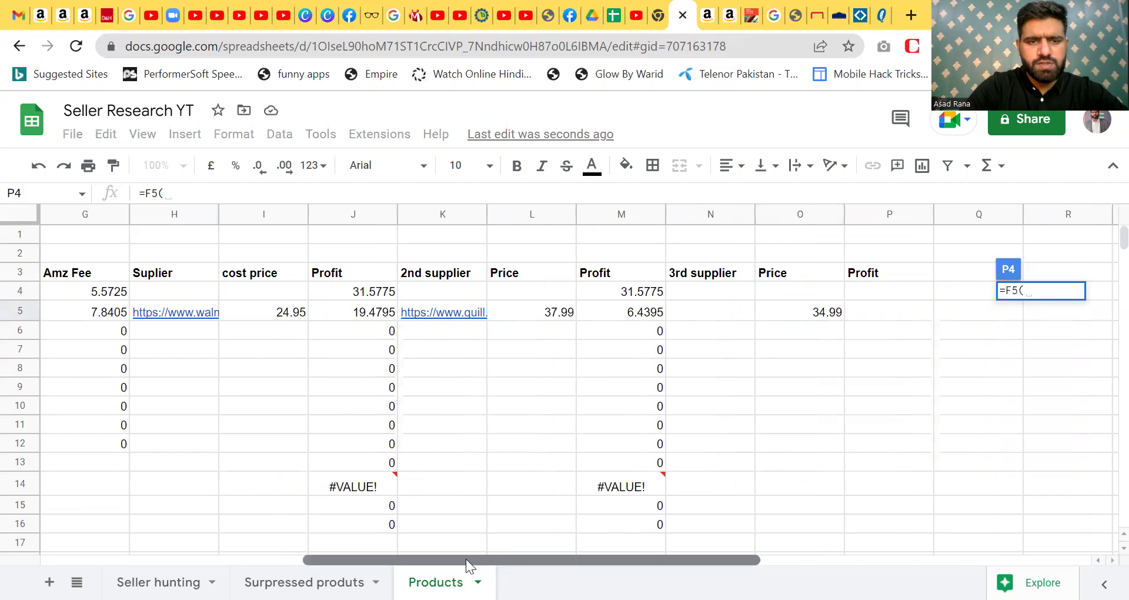
left_click_drag(466, 558, 457, 559)
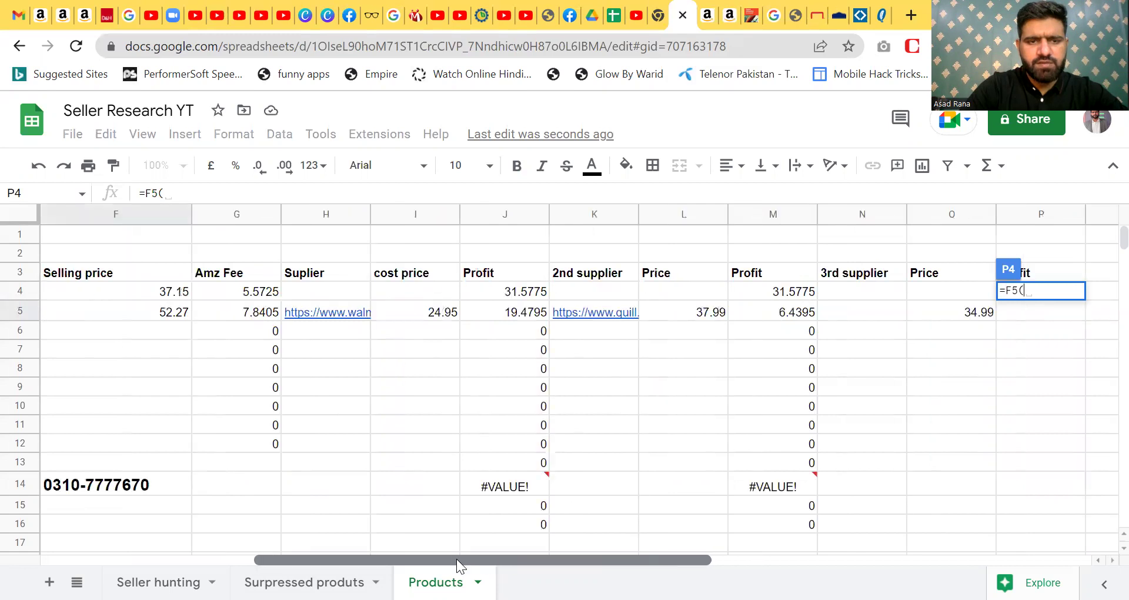
left_click(262, 292)
type("+")
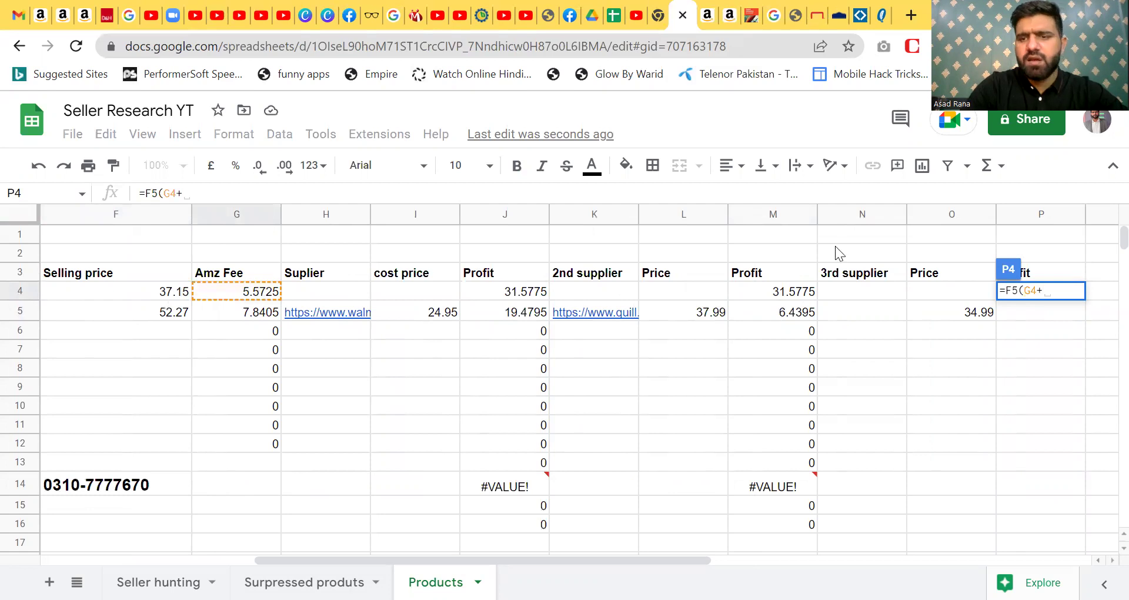
left_click(963, 291)
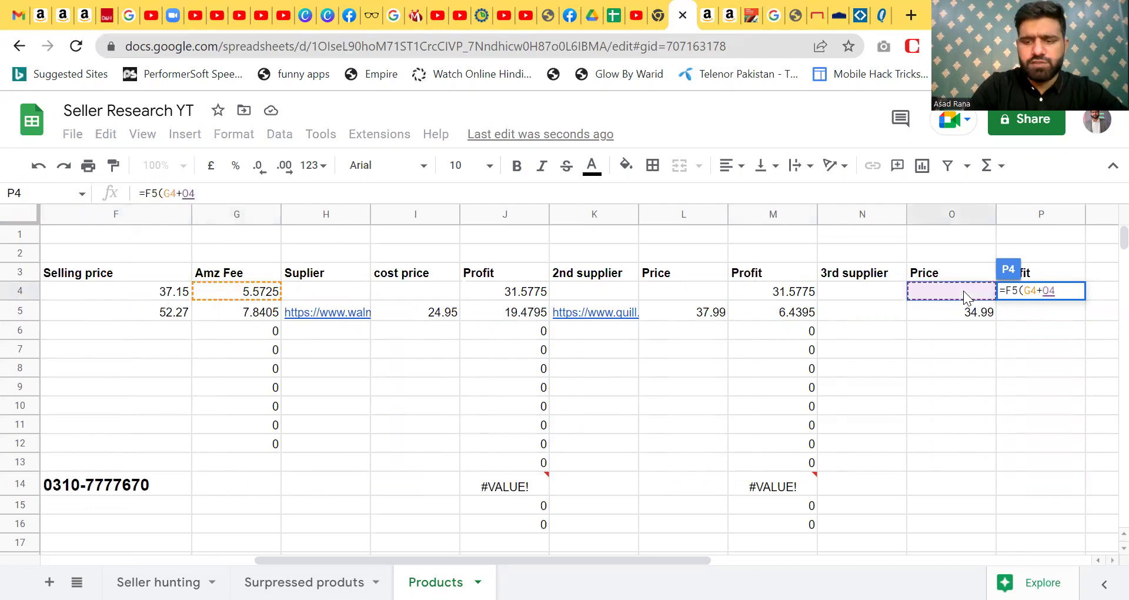
type(")")
key("Return")
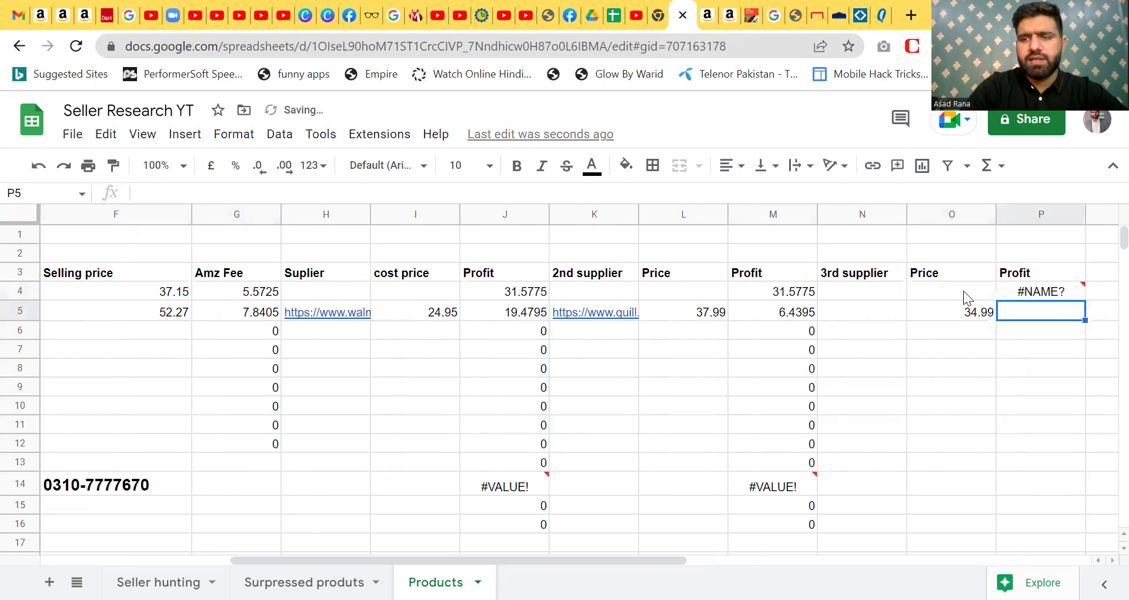
- Copy the P4 formula down to P5 and P6, which show #NAME?
mouse_move(1004, 298)
left_click(1050, 357)
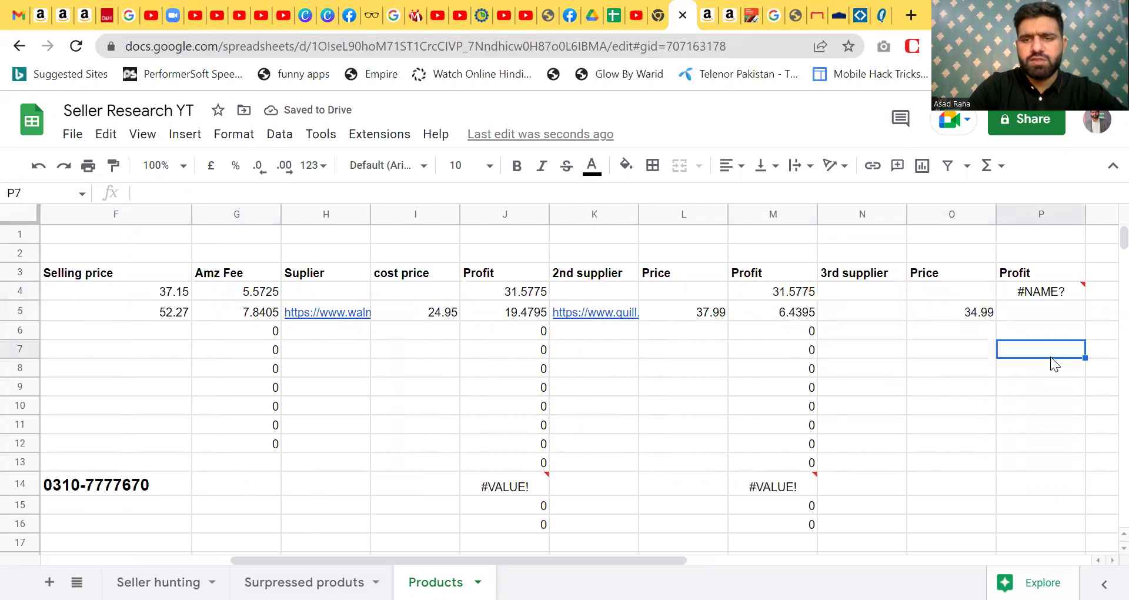
left_click(956, 288)
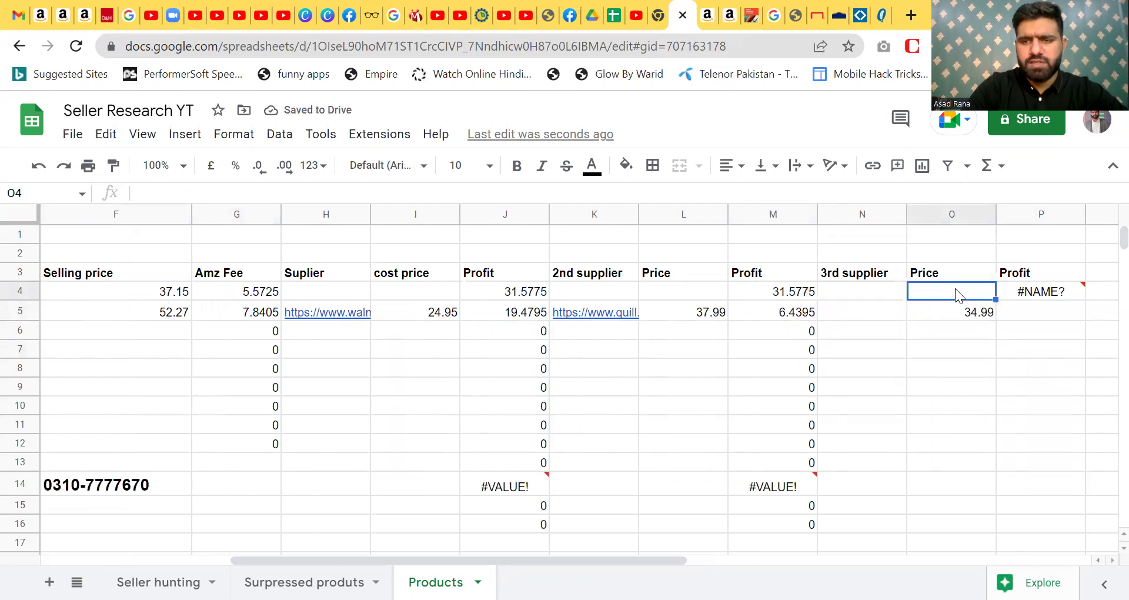
left_click(1039, 293)
left_click_drag(1085, 299, 1084, 329)
left_click(1057, 294)
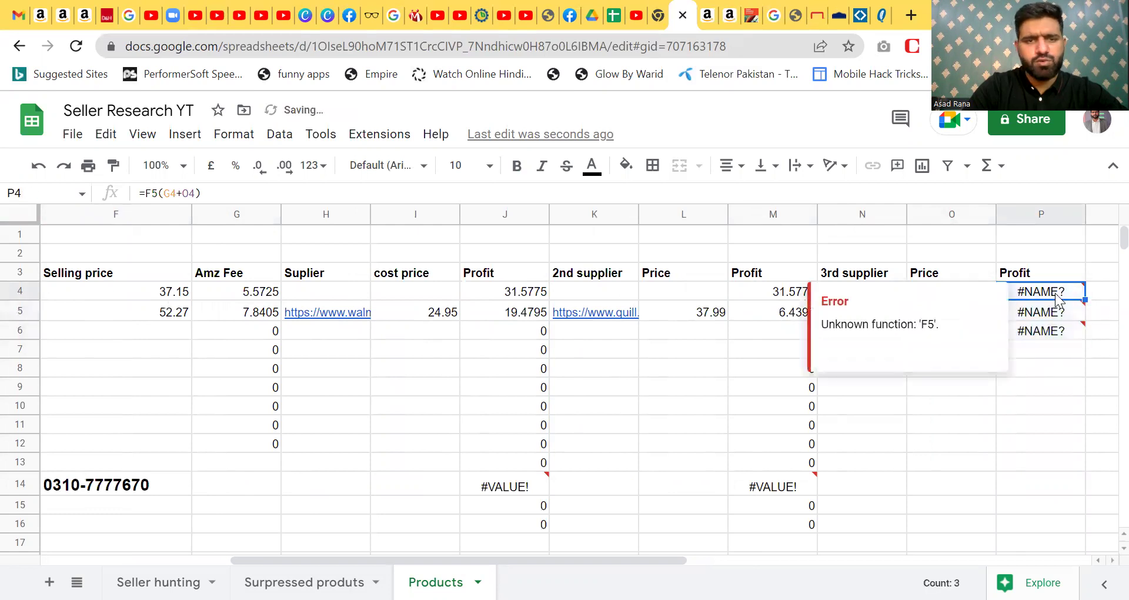
- Correct P4's formula to =F5-(G4+O4)
left_click(244, 190)
key("BackSpace")
key("BackSpace")
key("BackSpace")
key("BackSpace")
key("BackSpace")
key("BackSpace")
key("BackSpace")
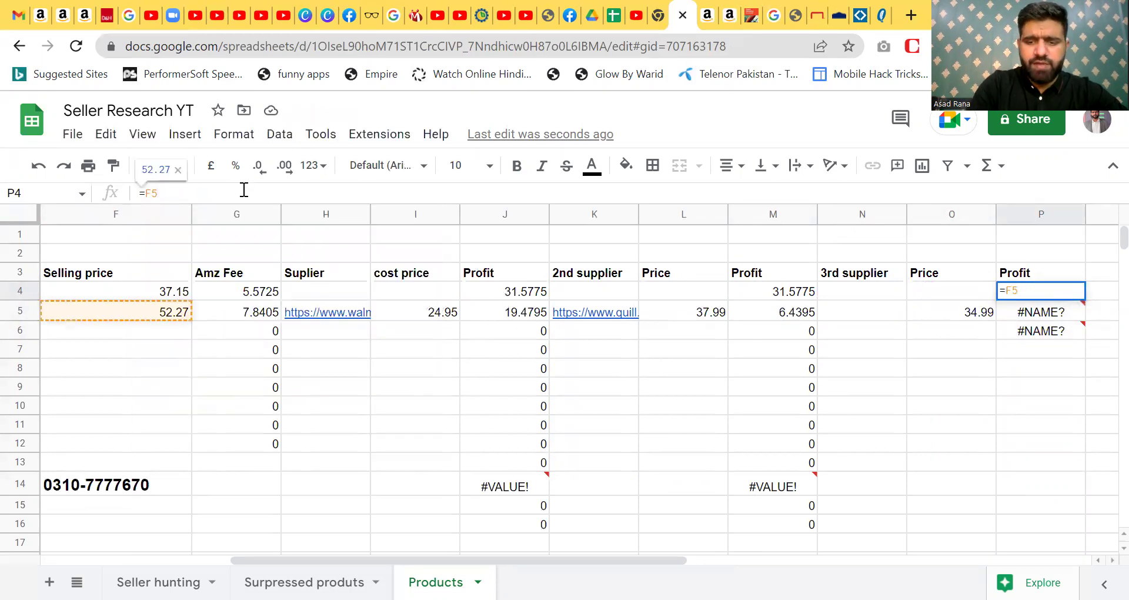
type("-(")
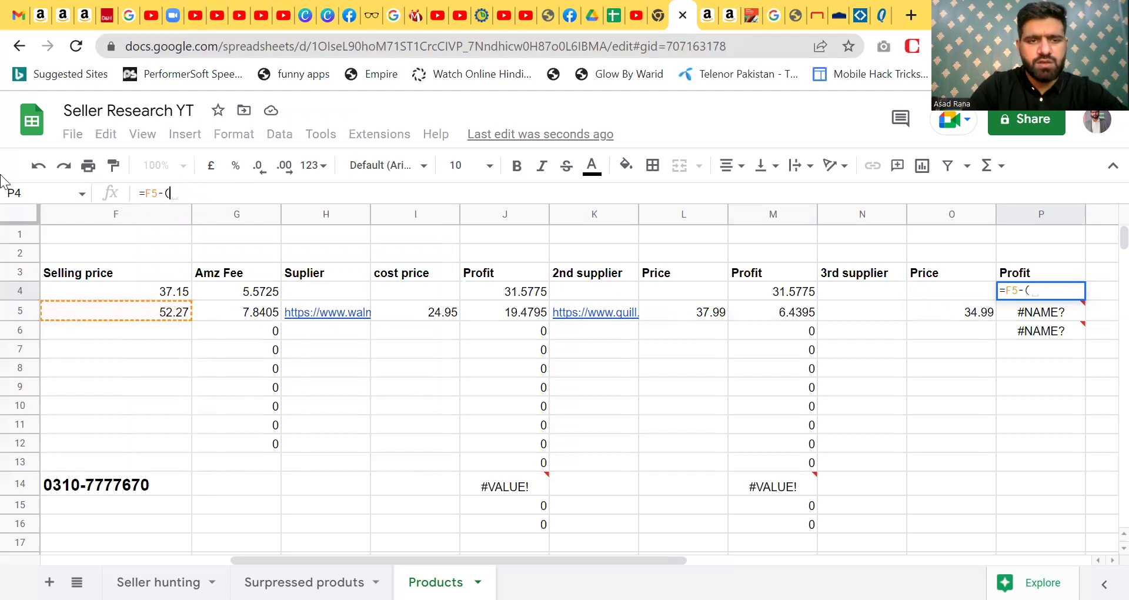
left_click(252, 297)
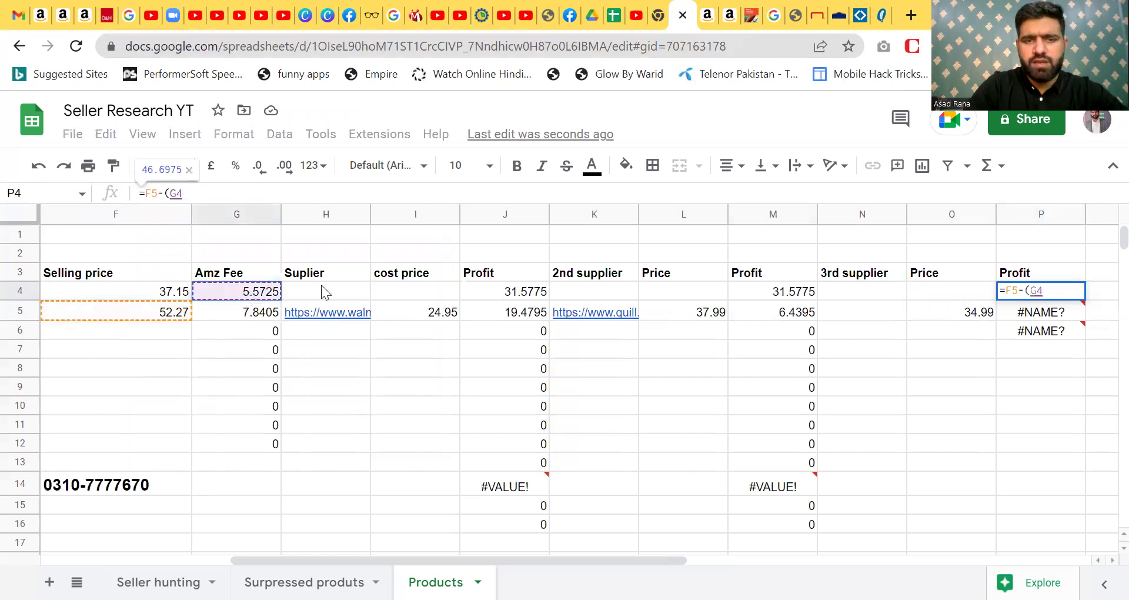
type("+")
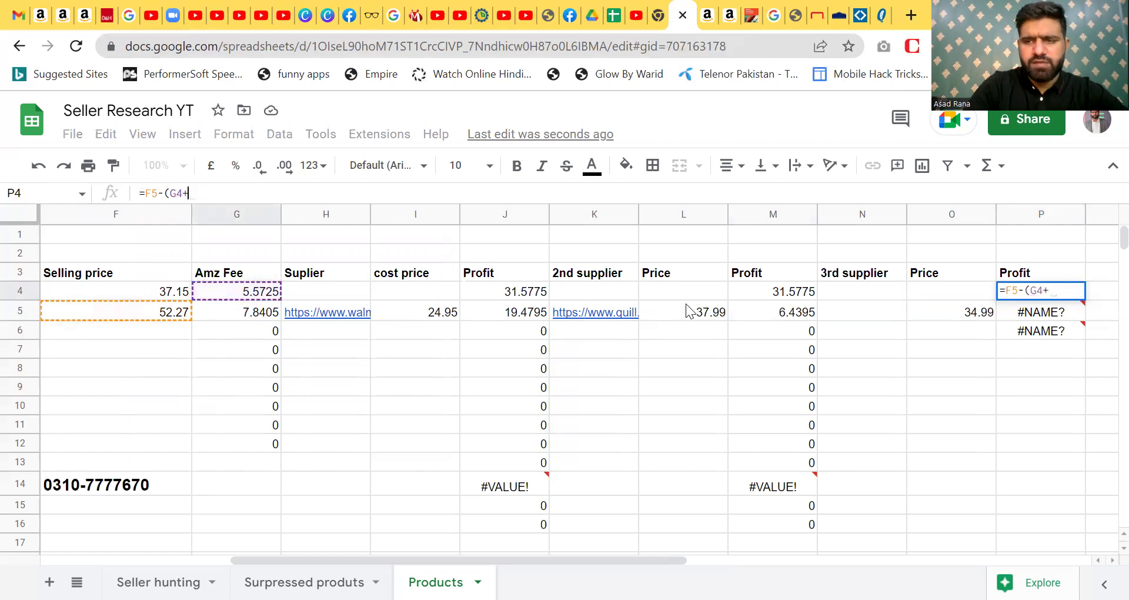
left_click(951, 290)
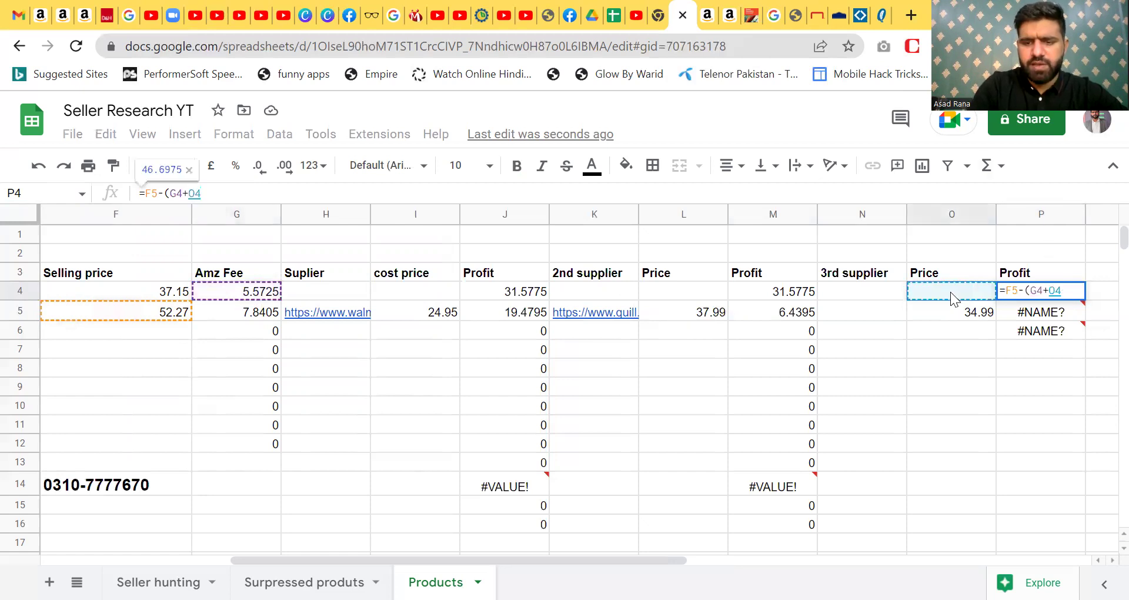
type(")")
key("Return")
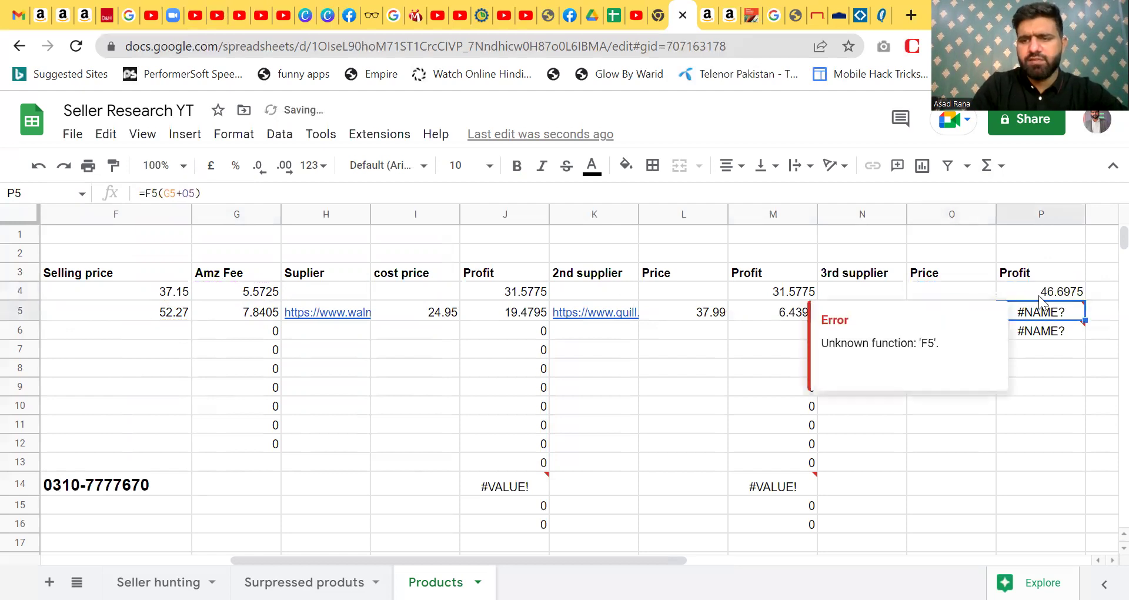
- Fill the P4 profit formula down column P to row 15
left_click(1069, 287)
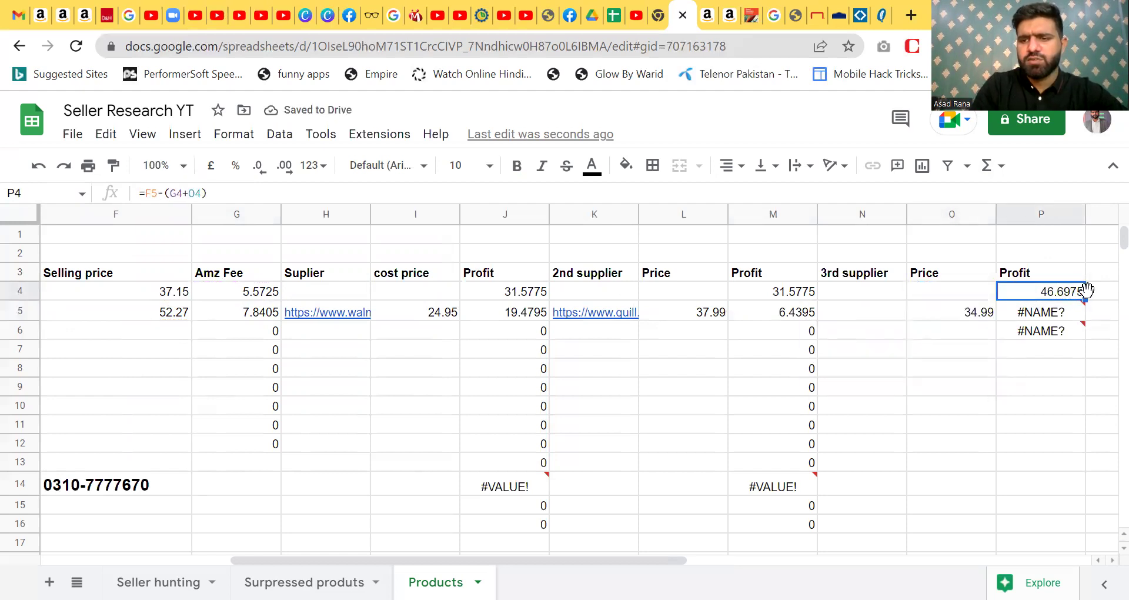
left_click_drag(1086, 300, 1081, 501)
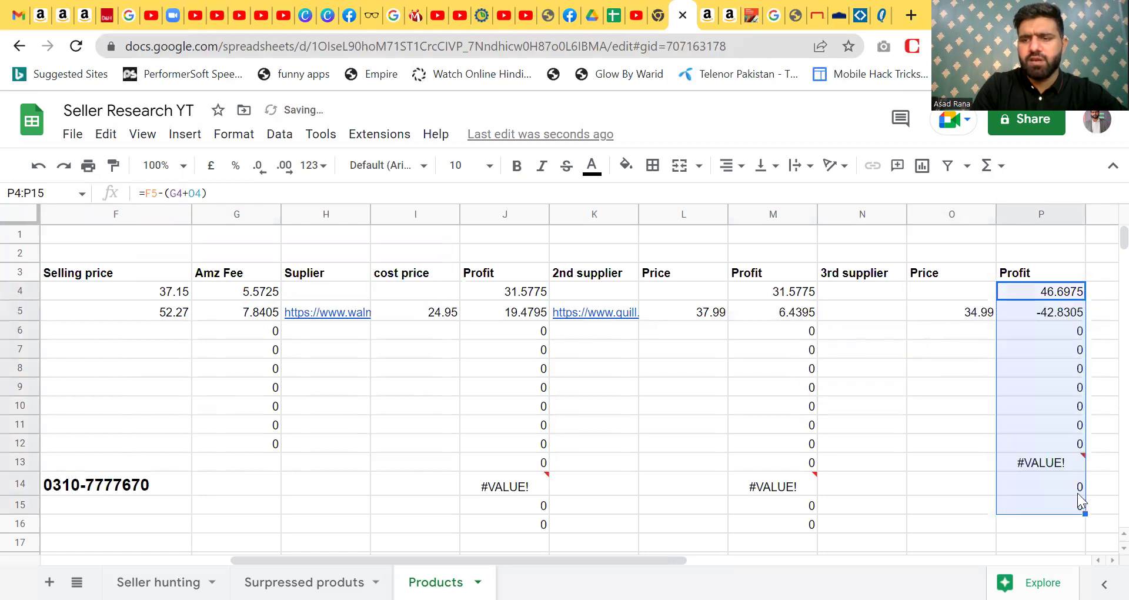
left_click(1013, 309)
left_click(958, 321)
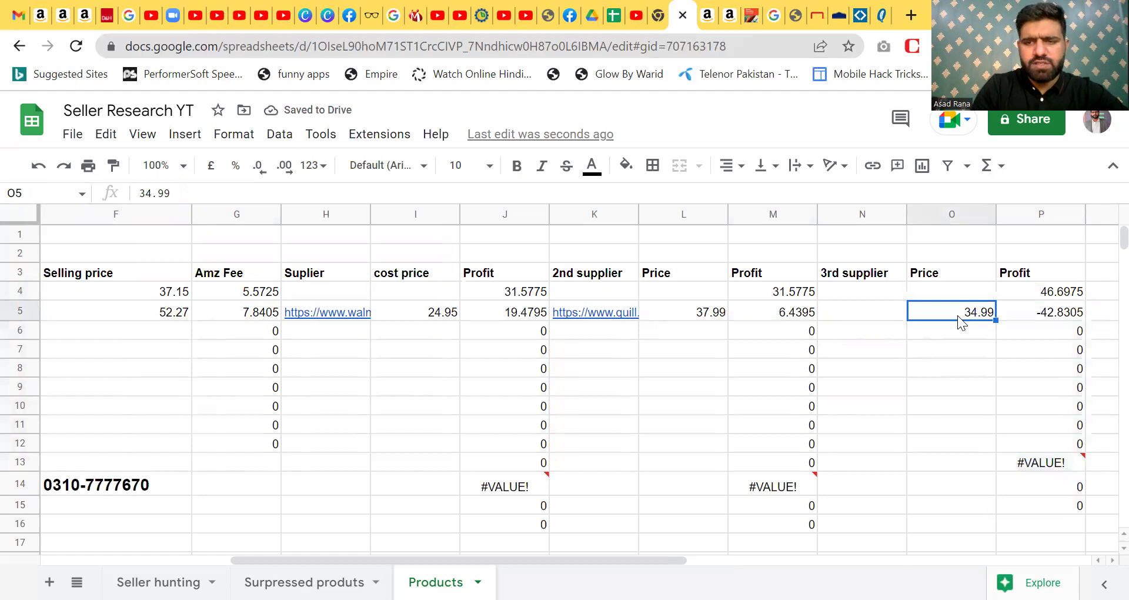
- Clear the wrong profit value in P5
key("Right")
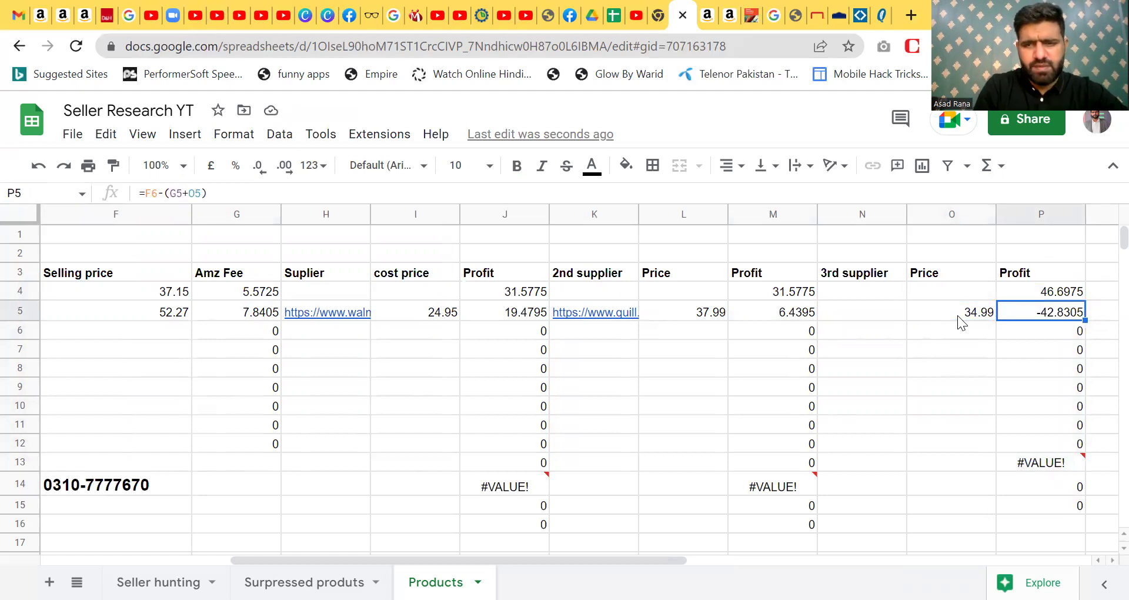
key("Left")
key("Left")
key("Left")
key("Left")
key("Left")
key("Left")
key("Left")
key("Left")
key("Left")
key("Left")
key("Left")
key("Left")
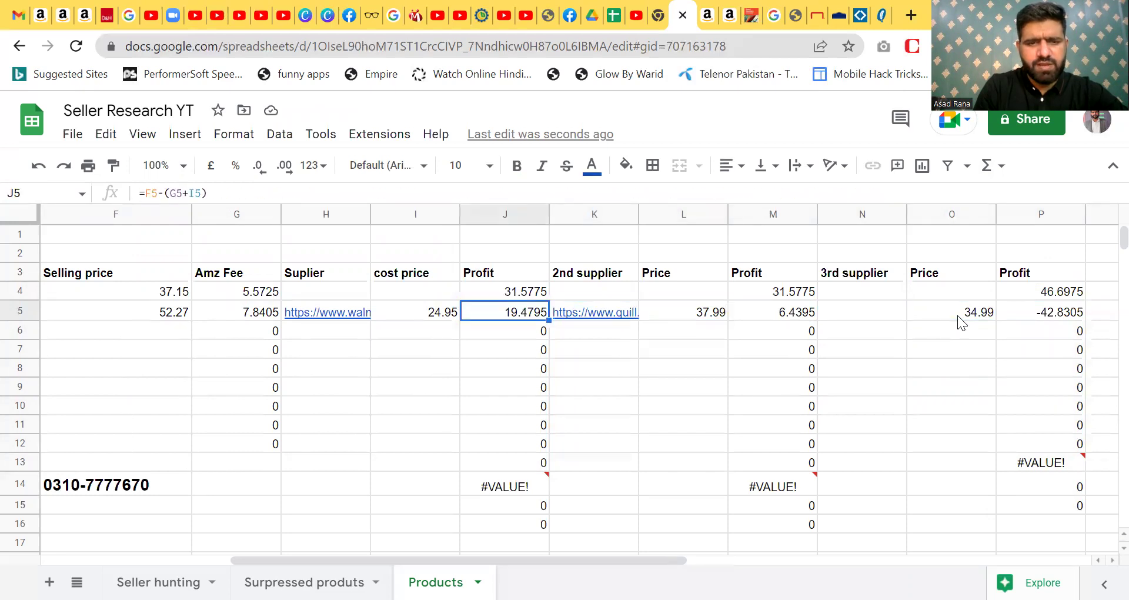
key("Right")
key("Right")
key("Right")
key("Left")
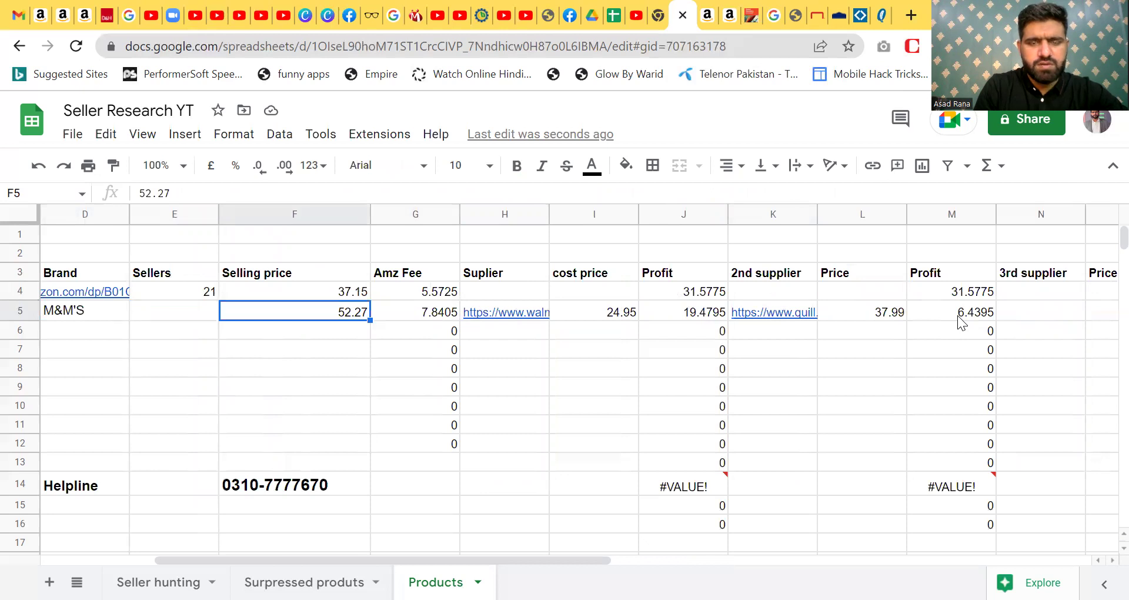
key("Right")
key("Right")
key("Right")
key("Right")
key("Right")
key("Right")
key("Right")
key("Right")
key("Right")
key("Right")
key("Right")
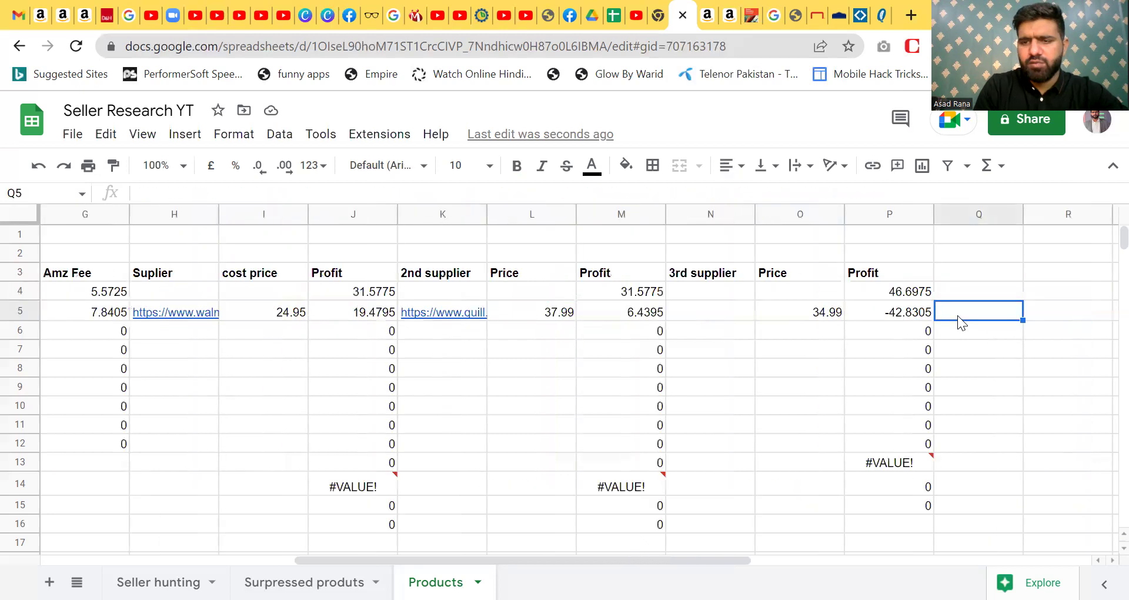
key("Left")
key("Delete")
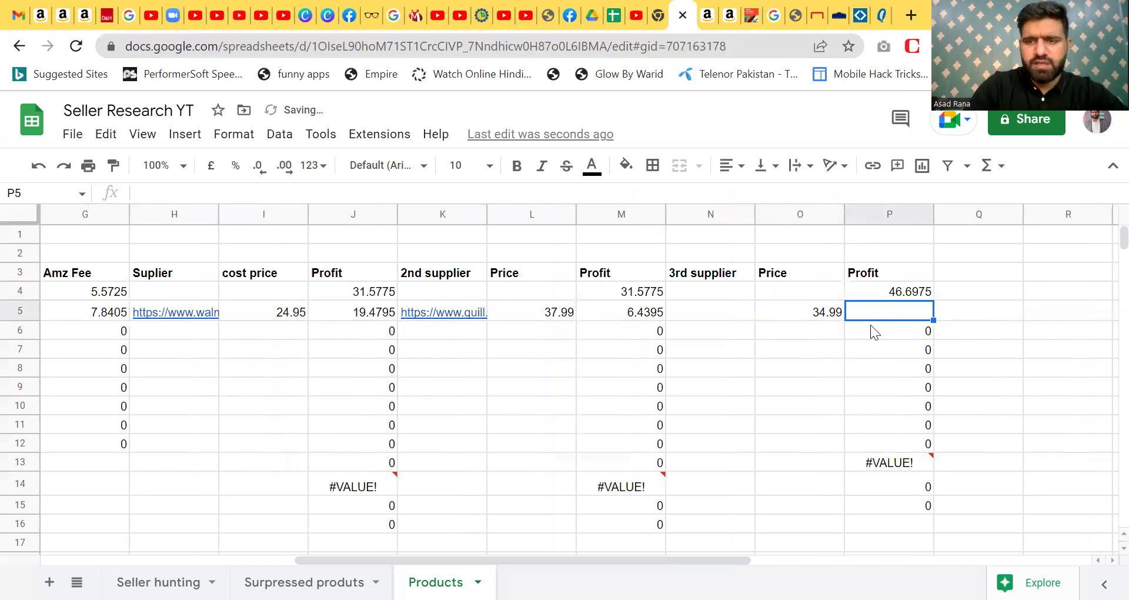
- Enter =F5-(G5+O5) in P5 so it shows 9.4395
type("=")
left_click_drag(651, 560, 433, 560)
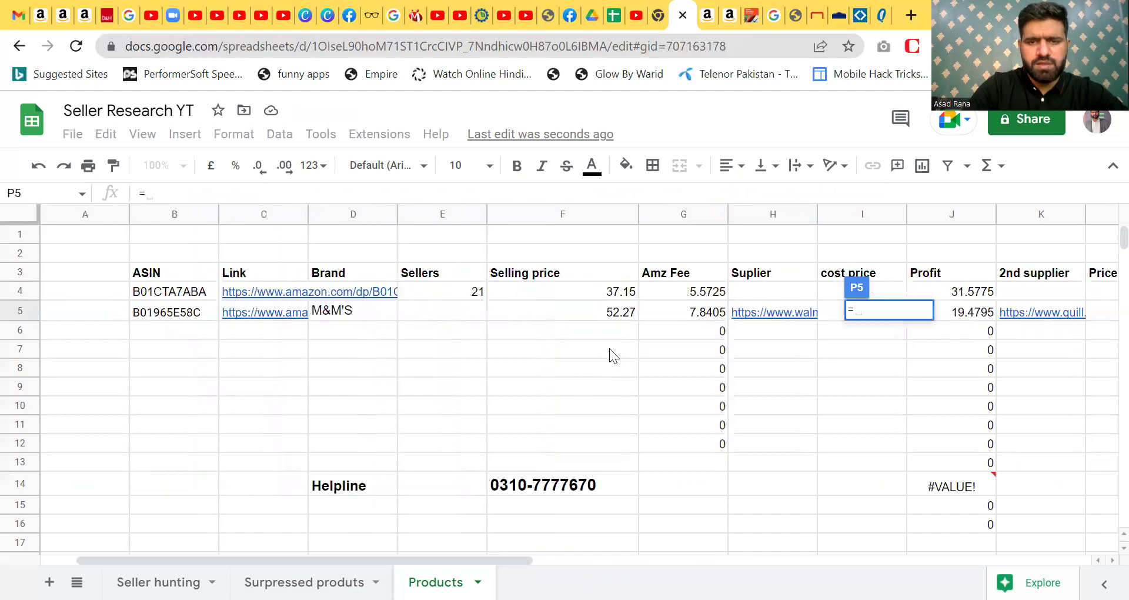
left_click(618, 317)
type("-(")
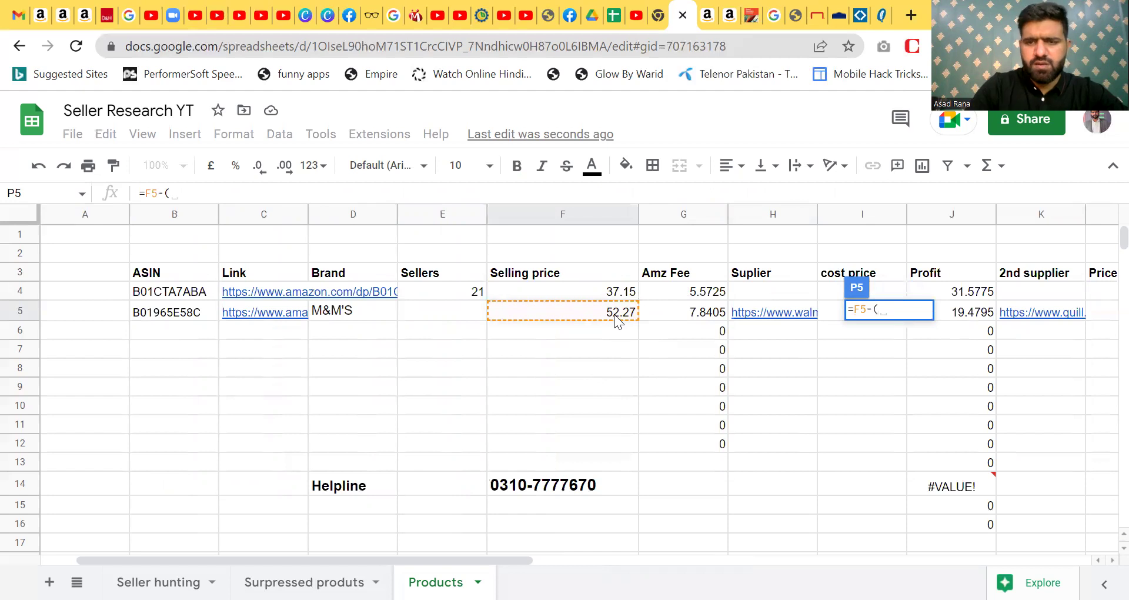
left_click(708, 316)
type("+")
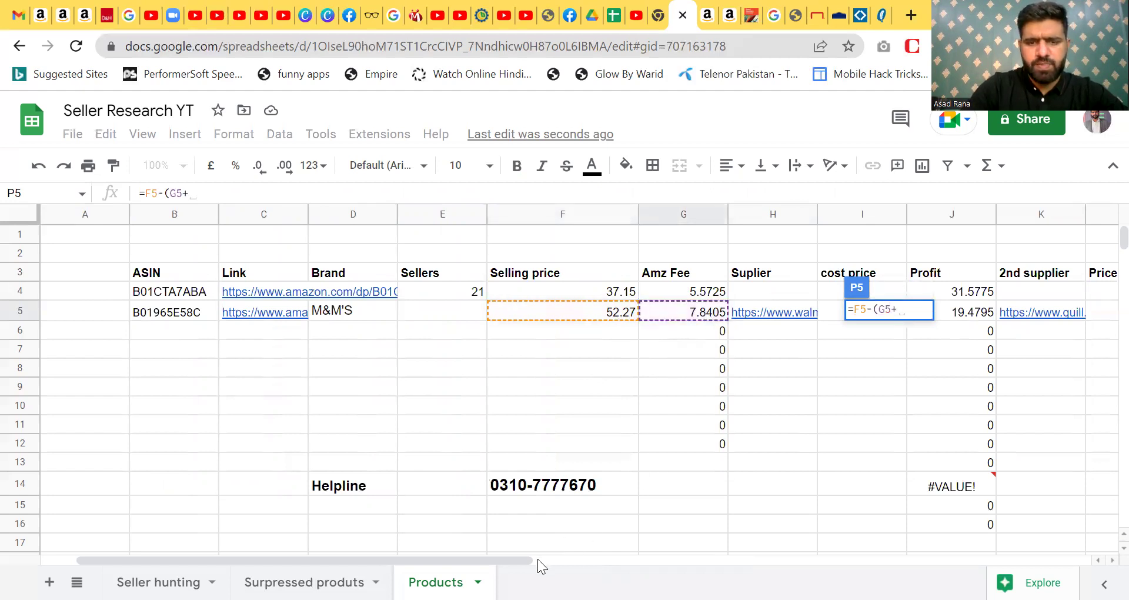
left_click_drag(511, 559, 813, 559)
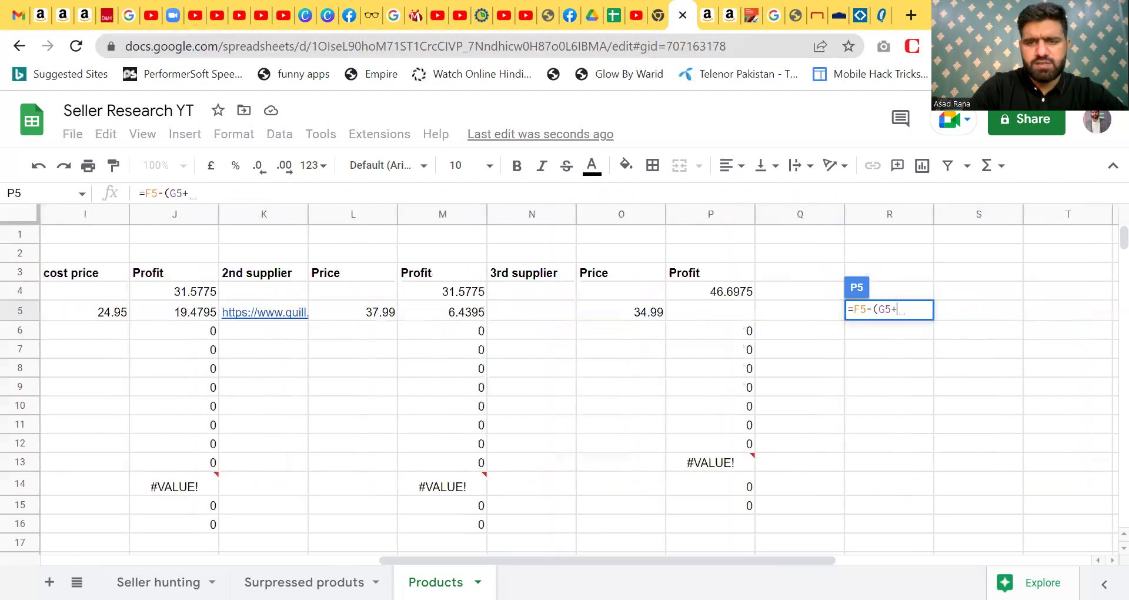
left_click(637, 311)
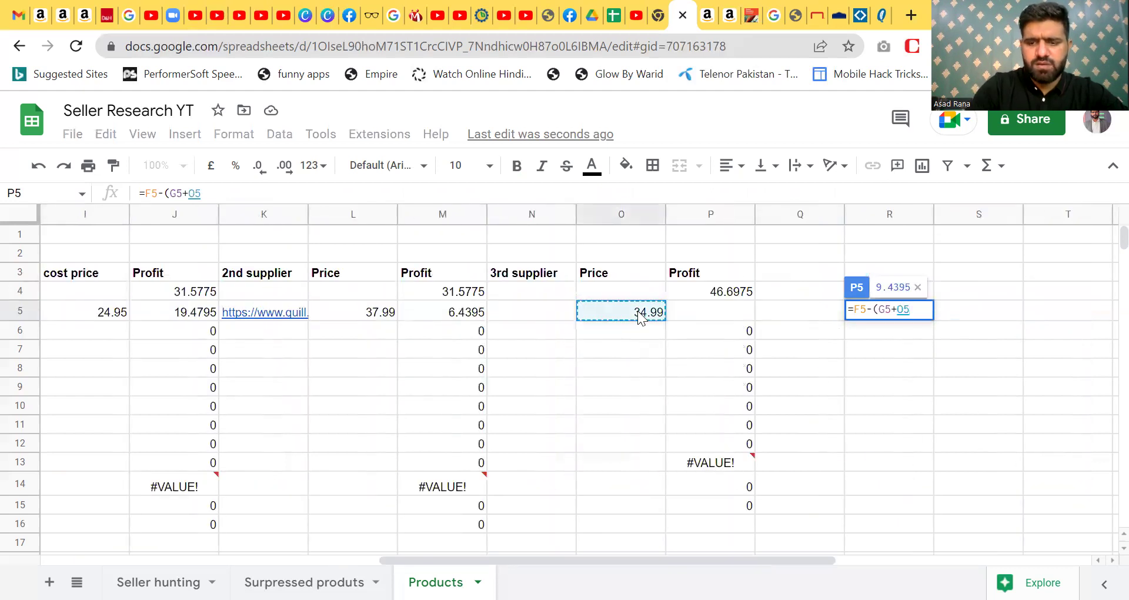
type(")")
key("Return")
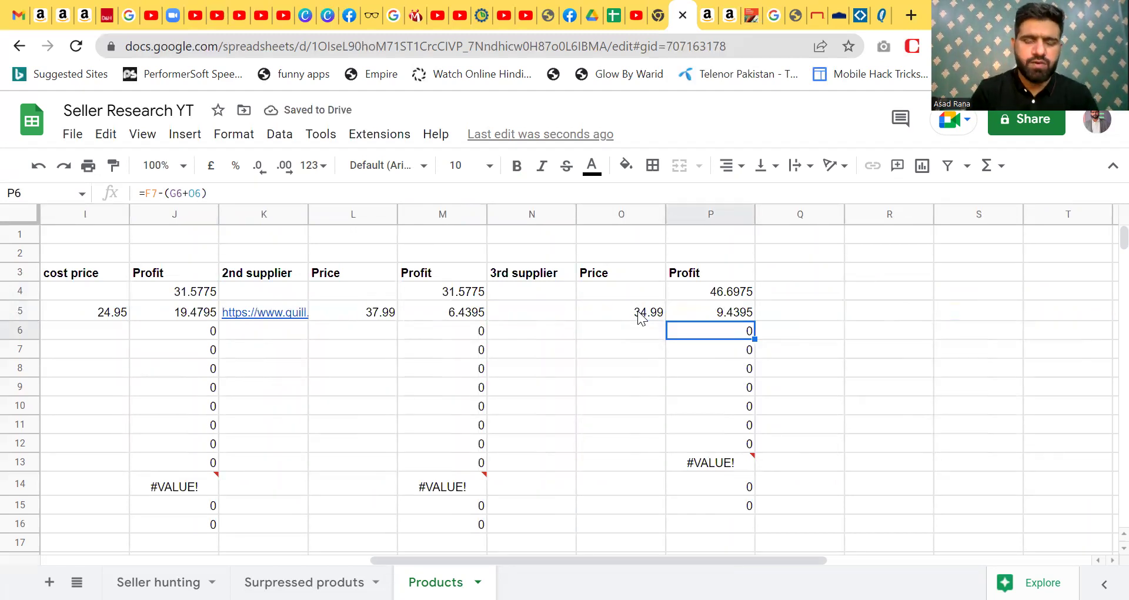
- Copy the Staples M&M'S product URL and paste it into N5
left_click(509, 309)
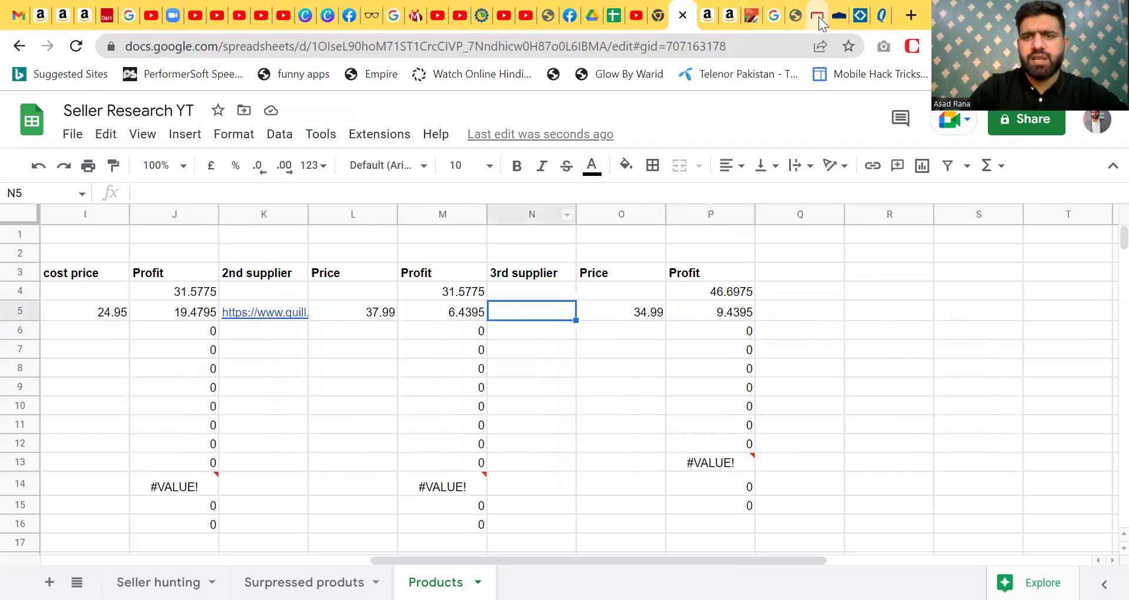
left_click(819, 17)
left_click(429, 47)
key("ctrl+c")
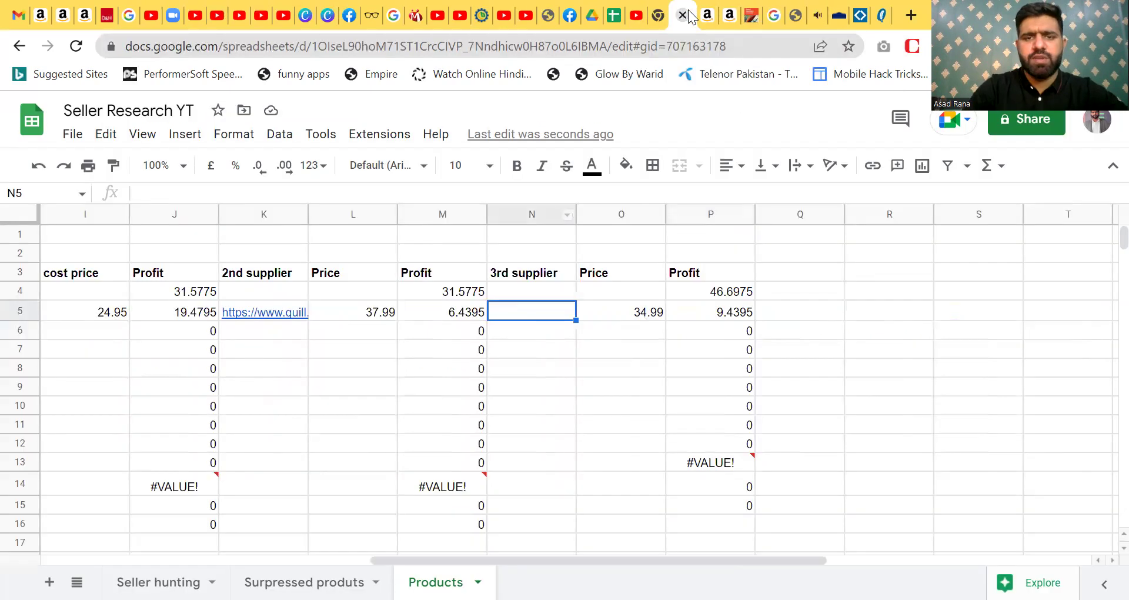
left_click(657, 14)
double_click(534, 311)
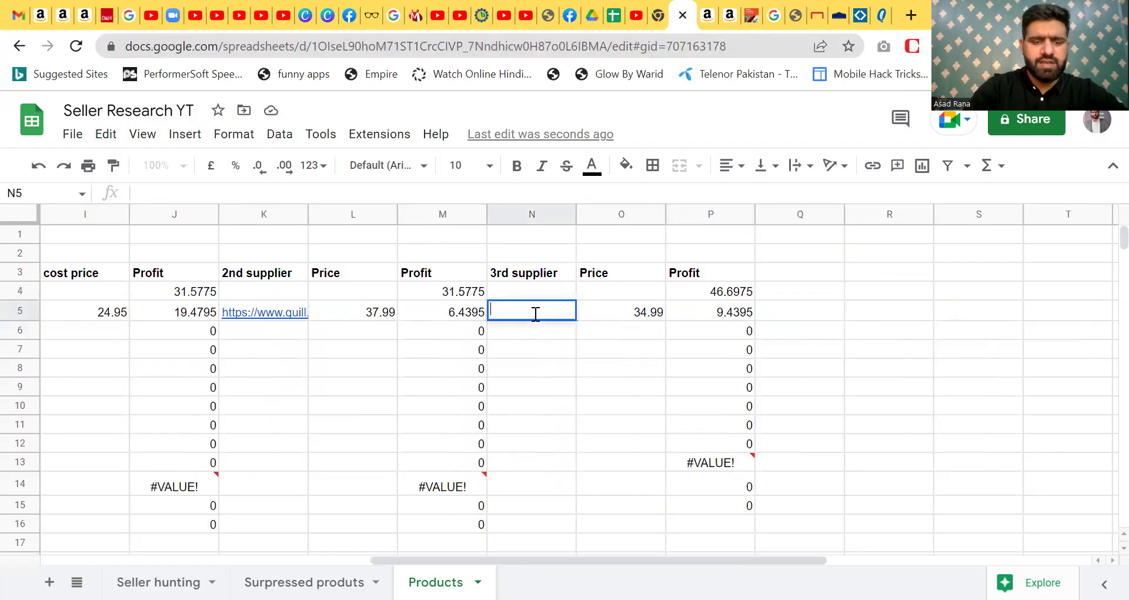
key("ctrl+v")
key("Return")
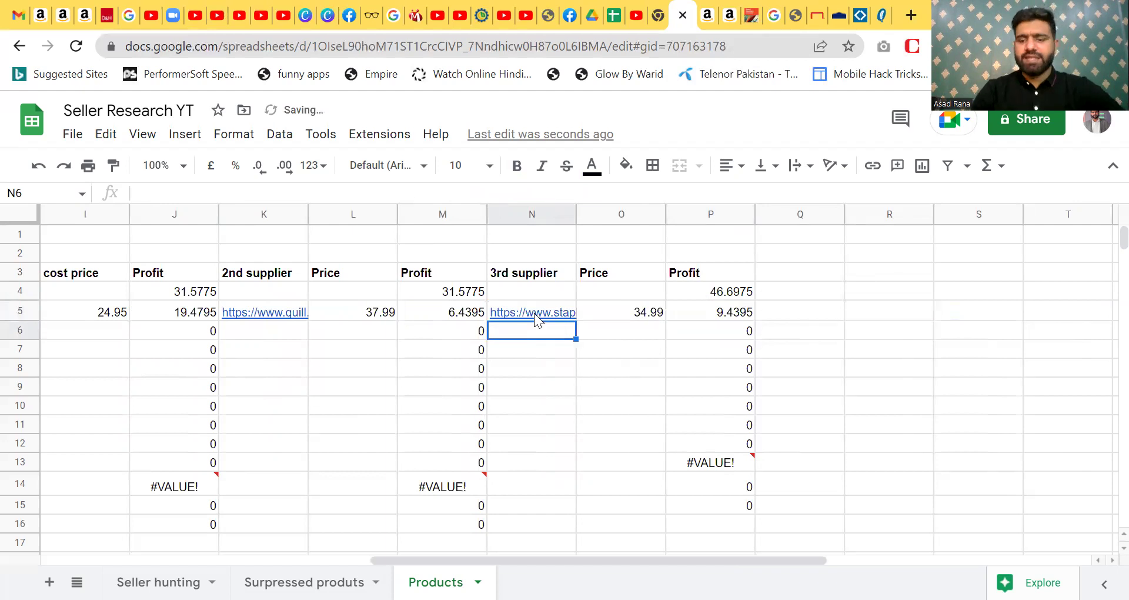
left_click(534, 313)
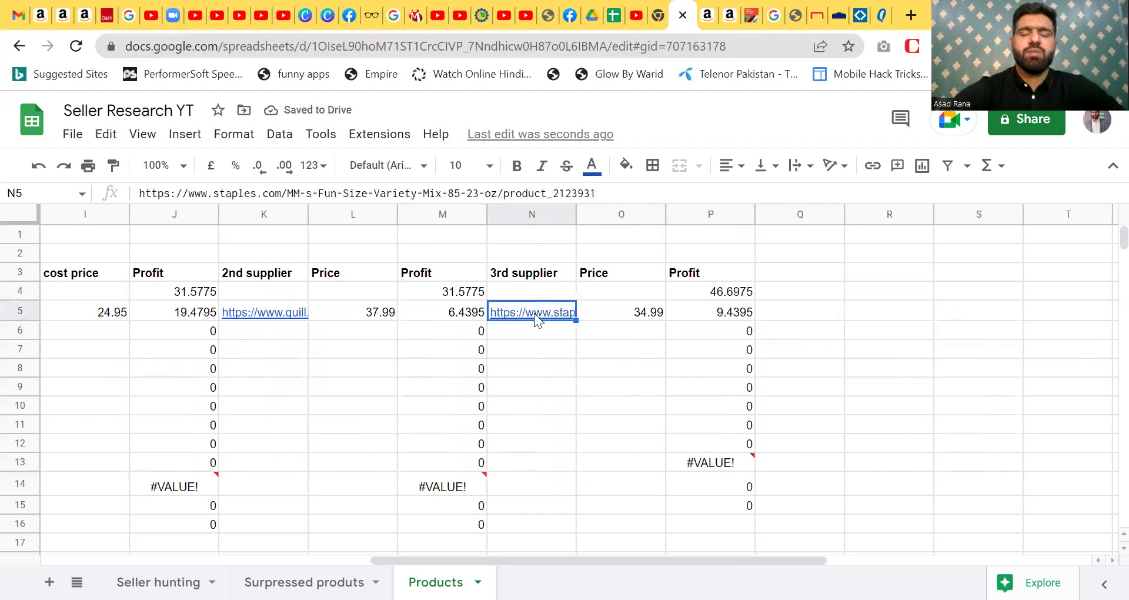
- Browse asadrana.com's top-15 USA supplier list, then return to the Staples M&M'S page
left_click(753, 15)
scroll(1104, 182, "up", 4)
scroll(1104, 126, "up", 4)
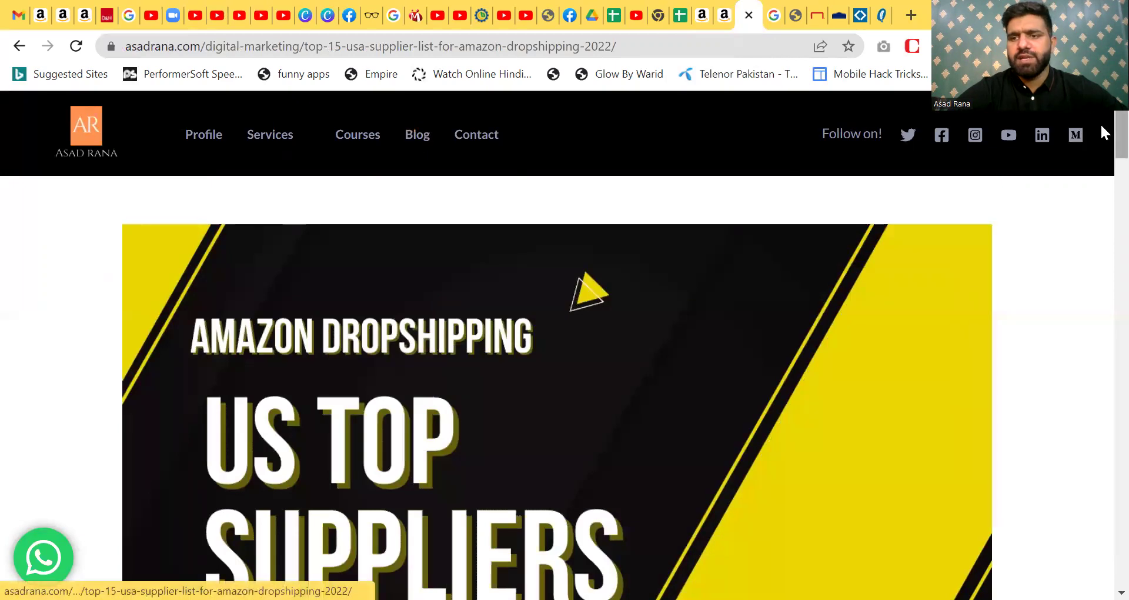
left_click_drag(1121, 133, 1102, 357)
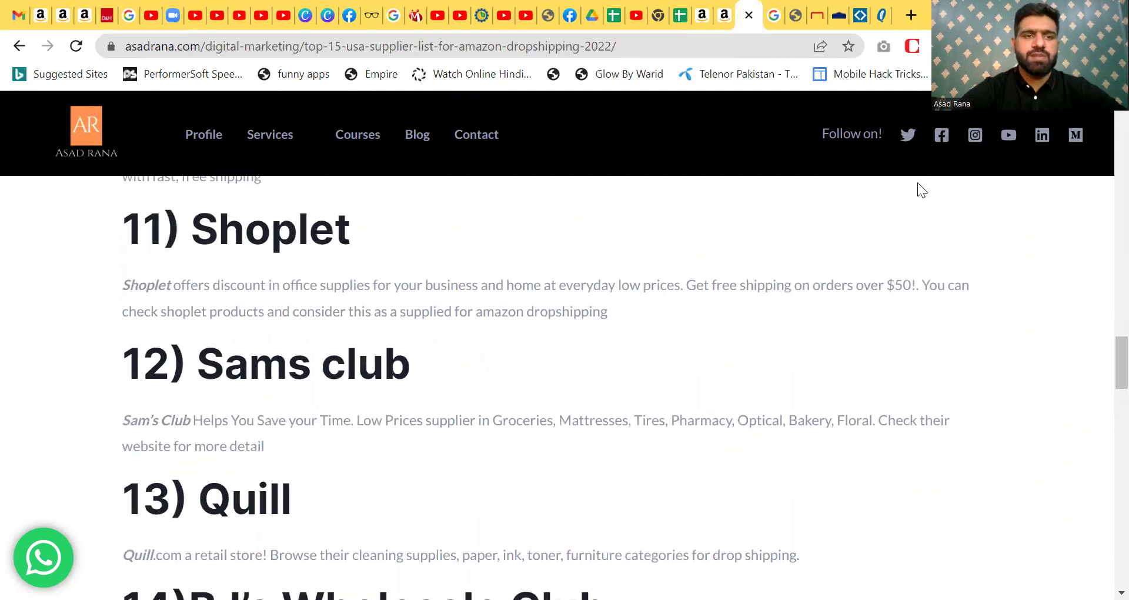
left_click(818, 16)
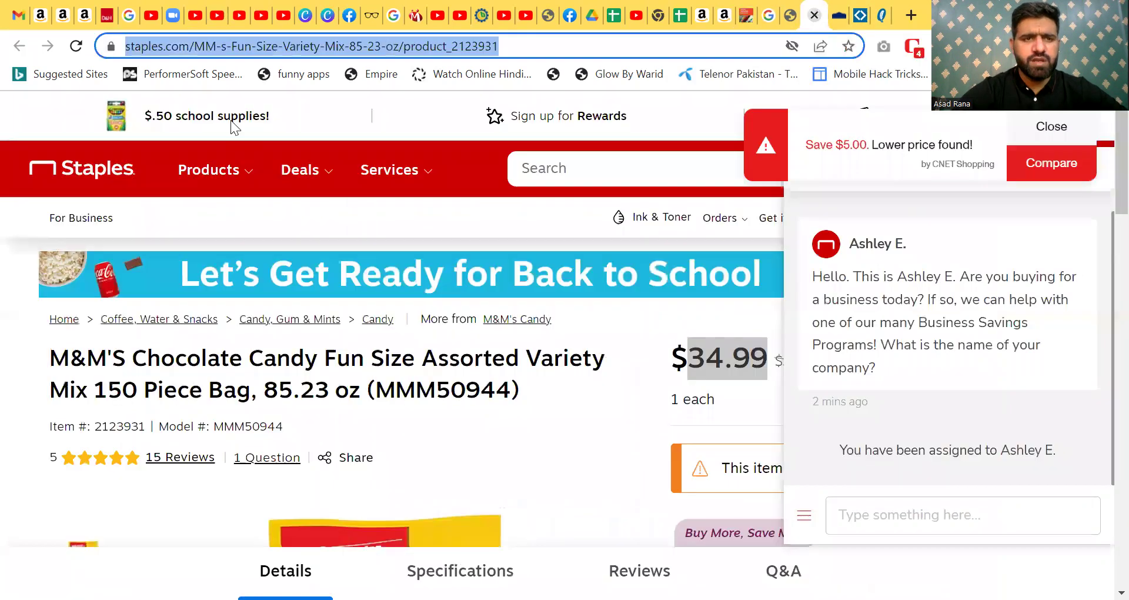
- Go from the Staples product page back to the Seller Research YT spreadsheet
left_click(270, 48)
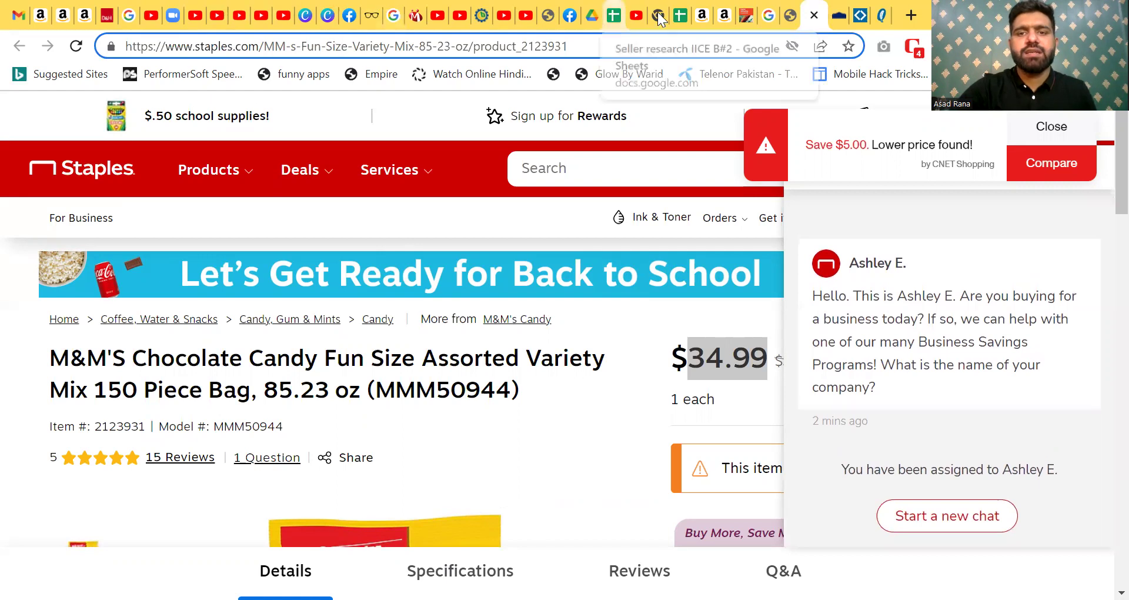
left_click(681, 18)
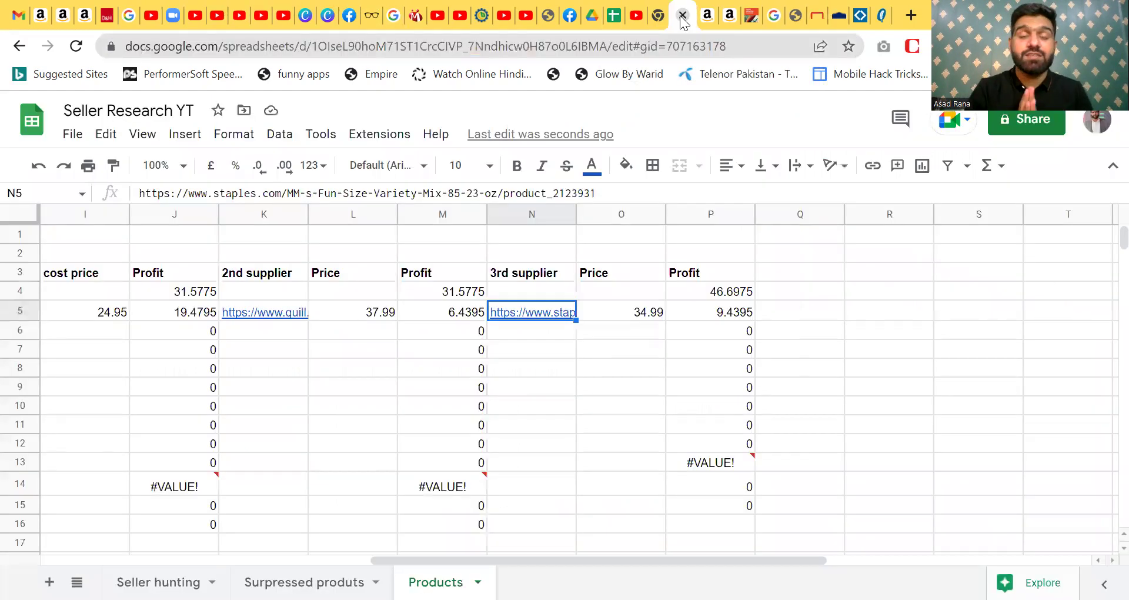